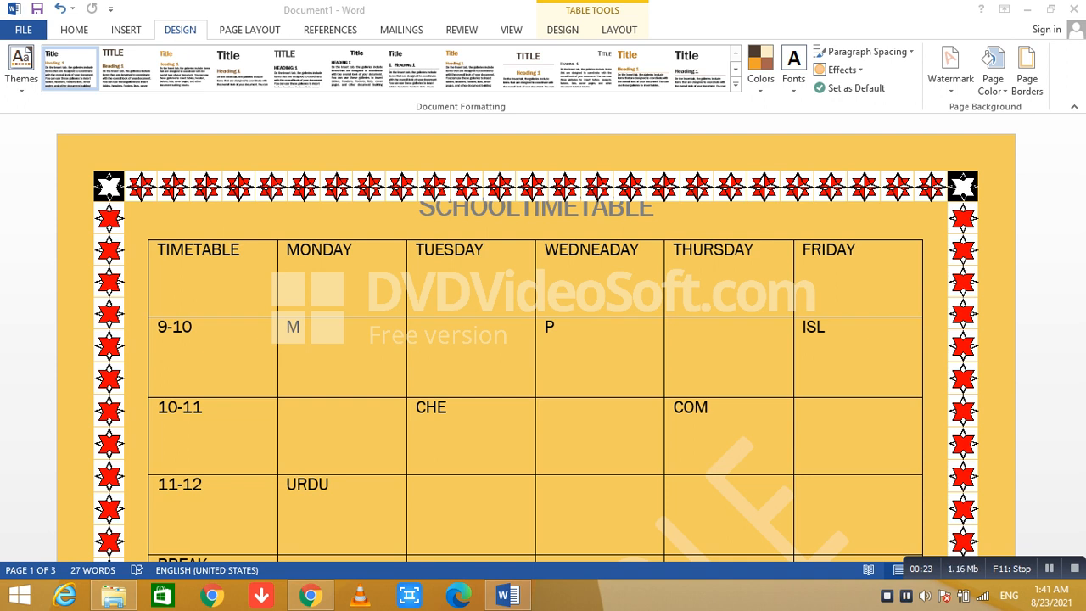
Set the timetable's page color to the golden-yellow theme shade and apply the Yellow Orange theme colors to the document.
left_click(993, 72)
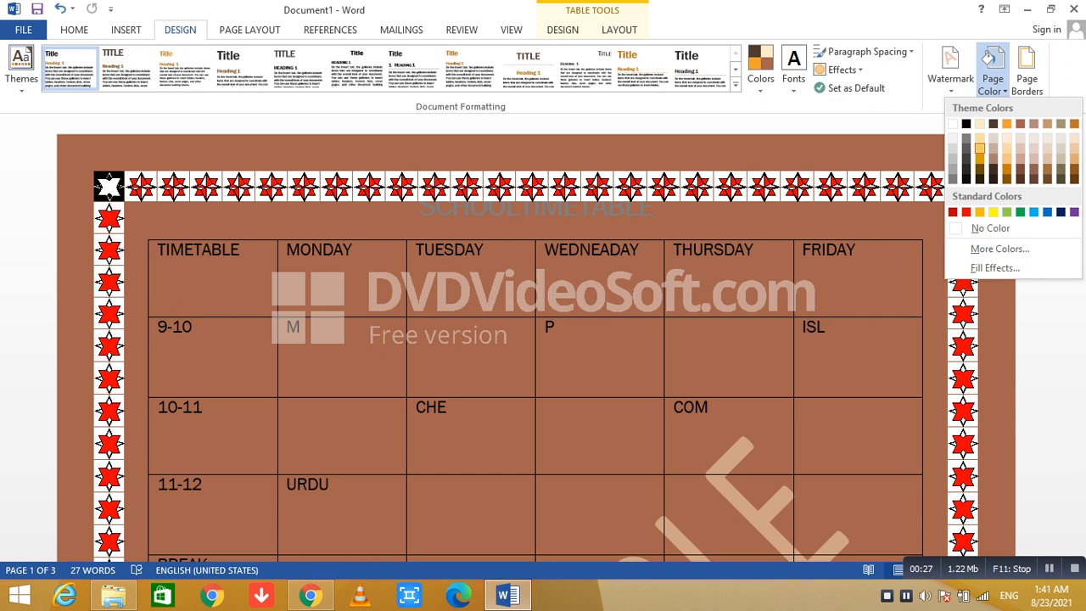
left_click(979, 147)
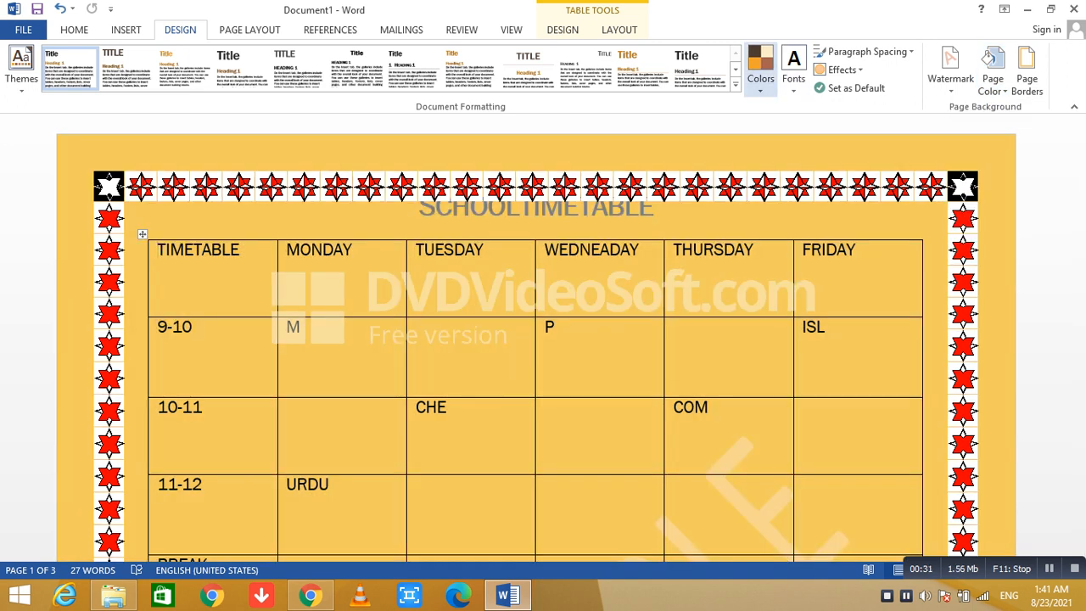
left_click(760, 68)
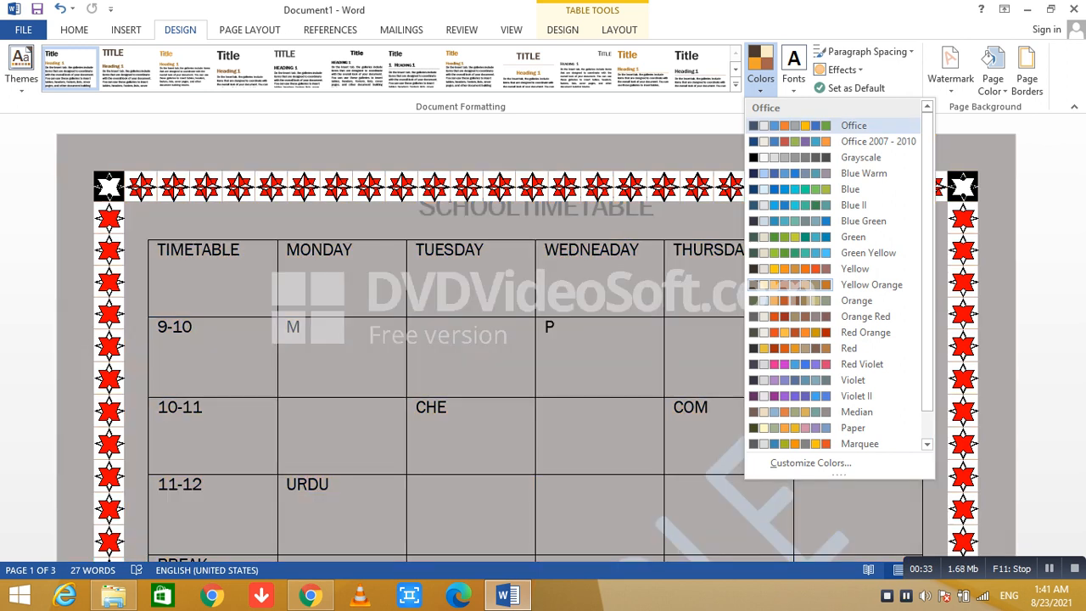
key("Escape")
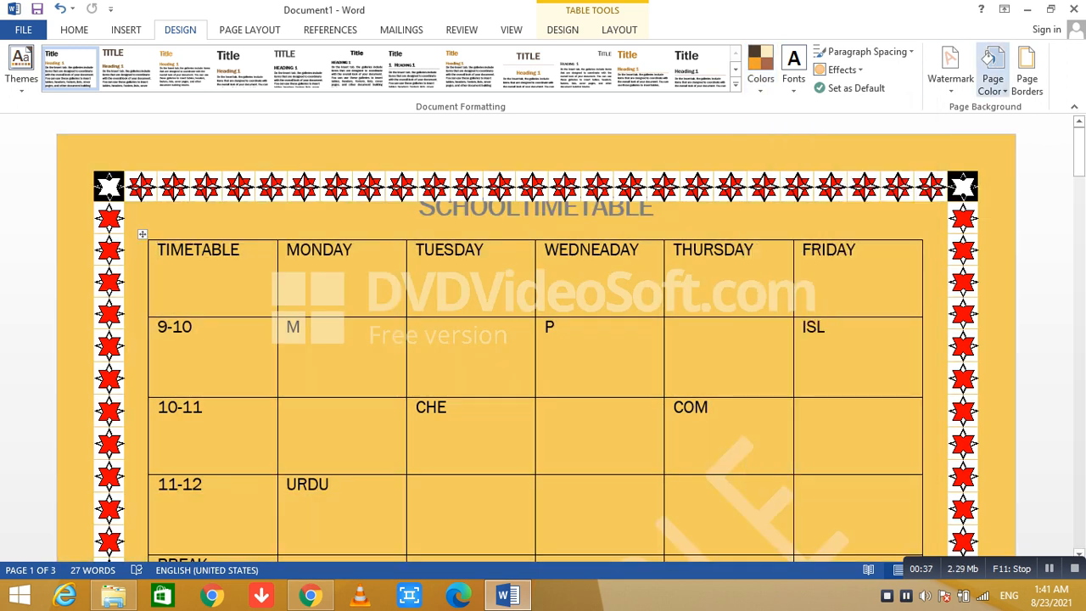
left_click(992, 81)
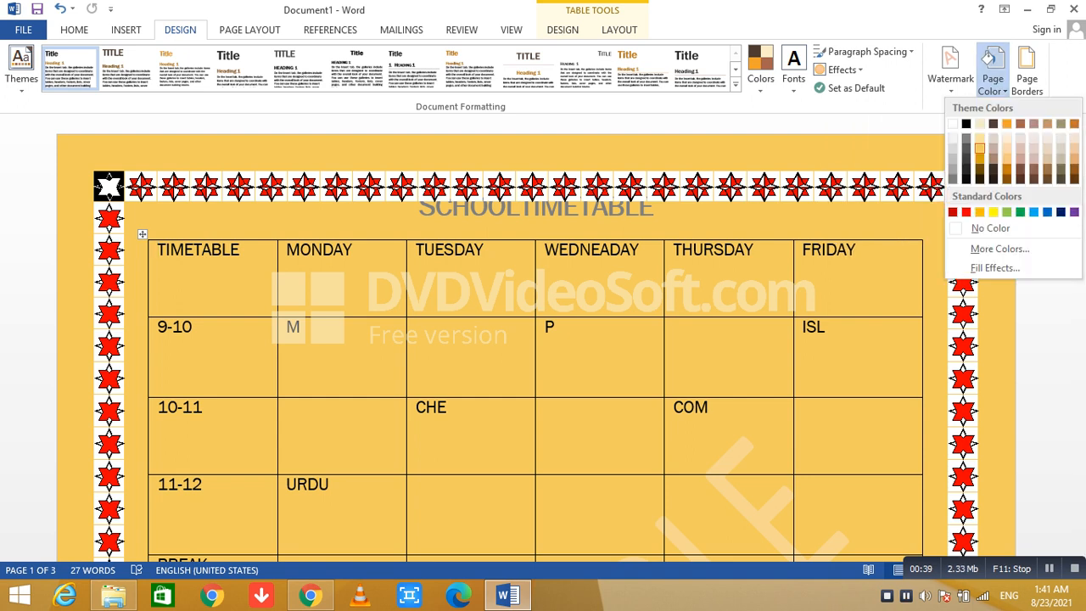
key("Escape")
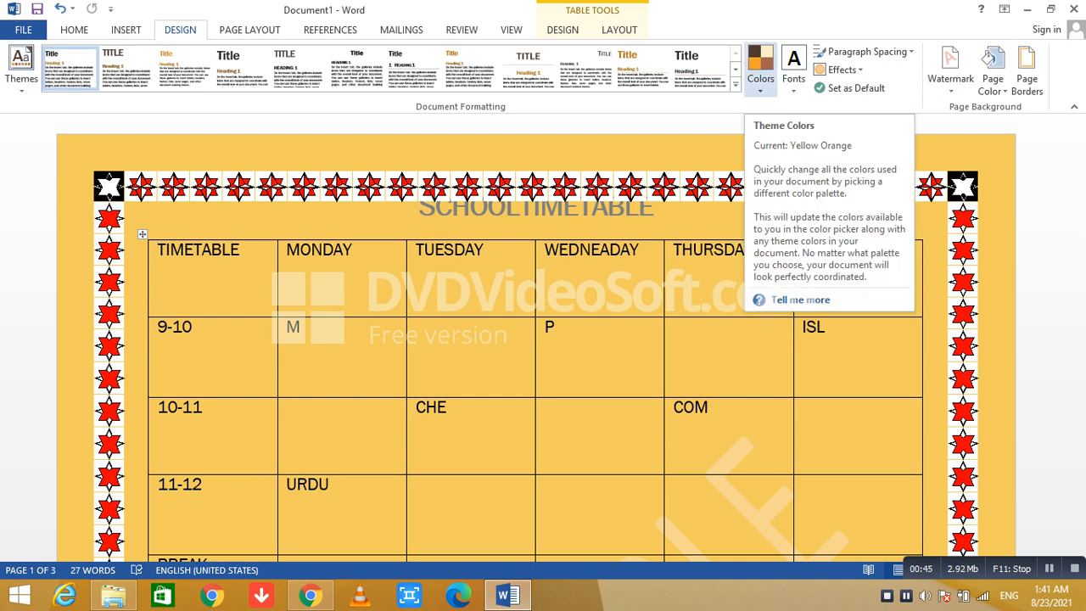
left_click(760, 68)
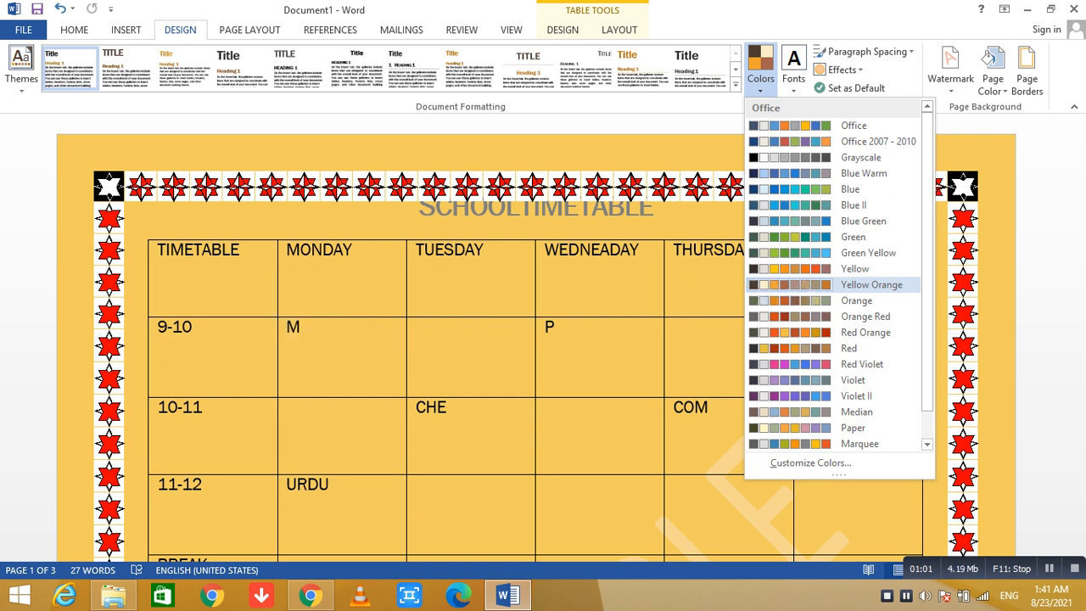
left_click(871, 284)
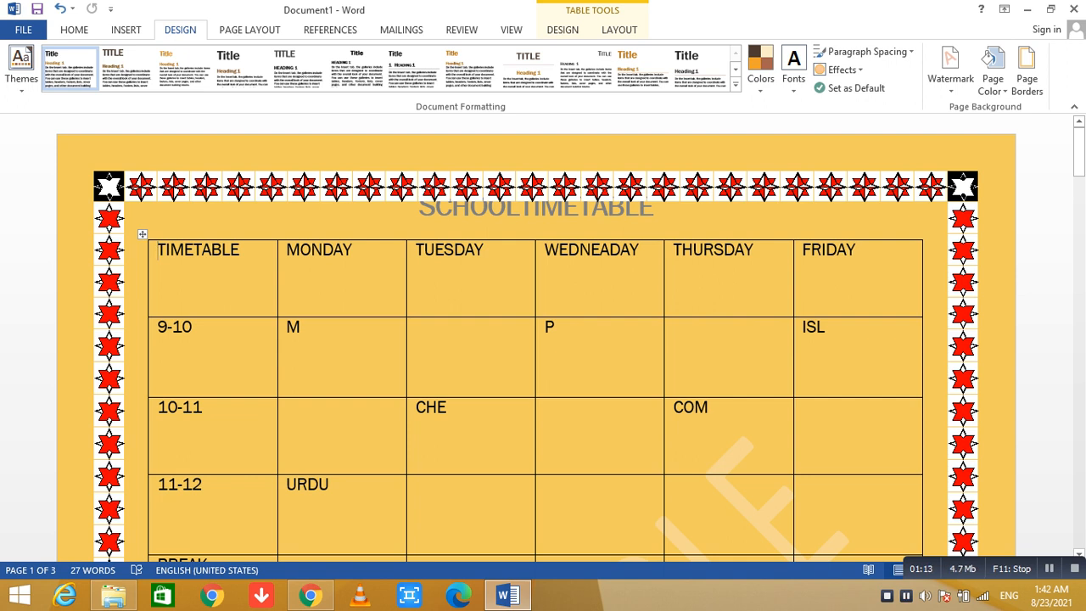
left_click(74, 30)
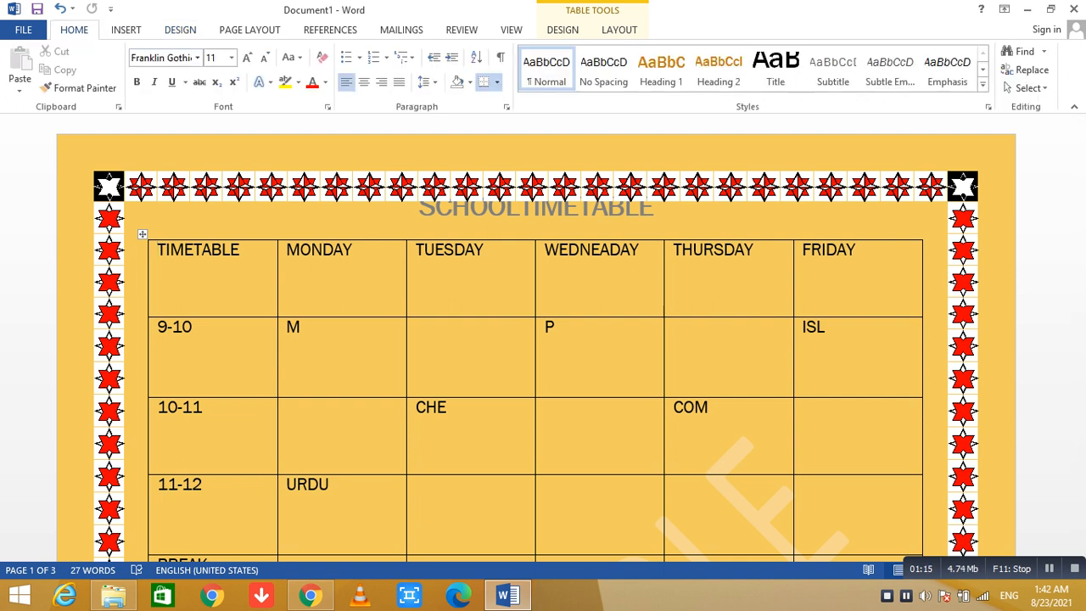
left_click(198, 58)
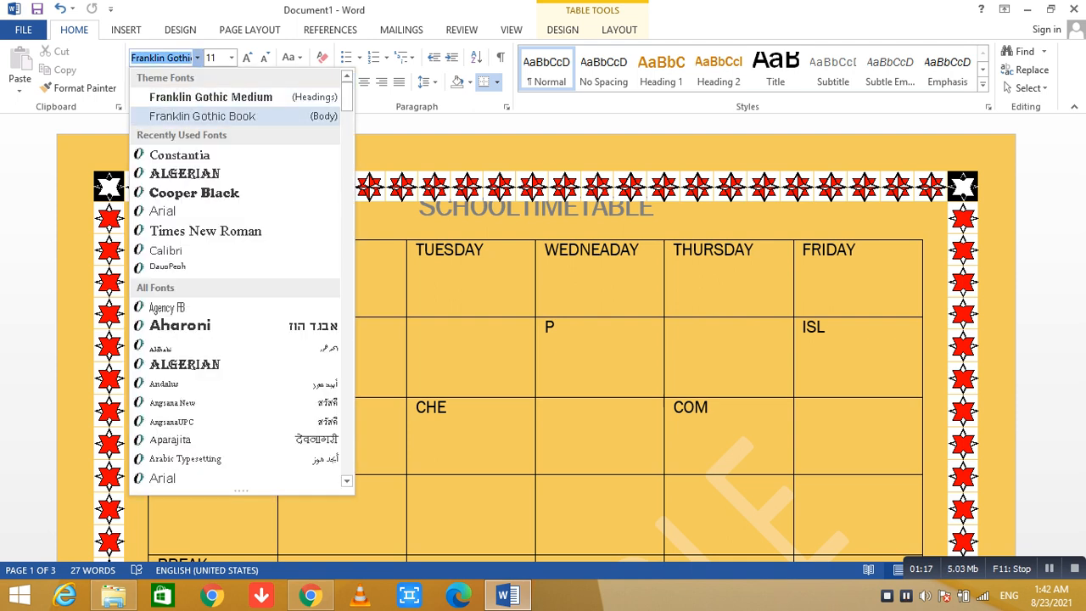
key("Escape")
Change the timetable document's theme fonts to the Tw Cen MT-Rockwell set.
left_click(179, 30)
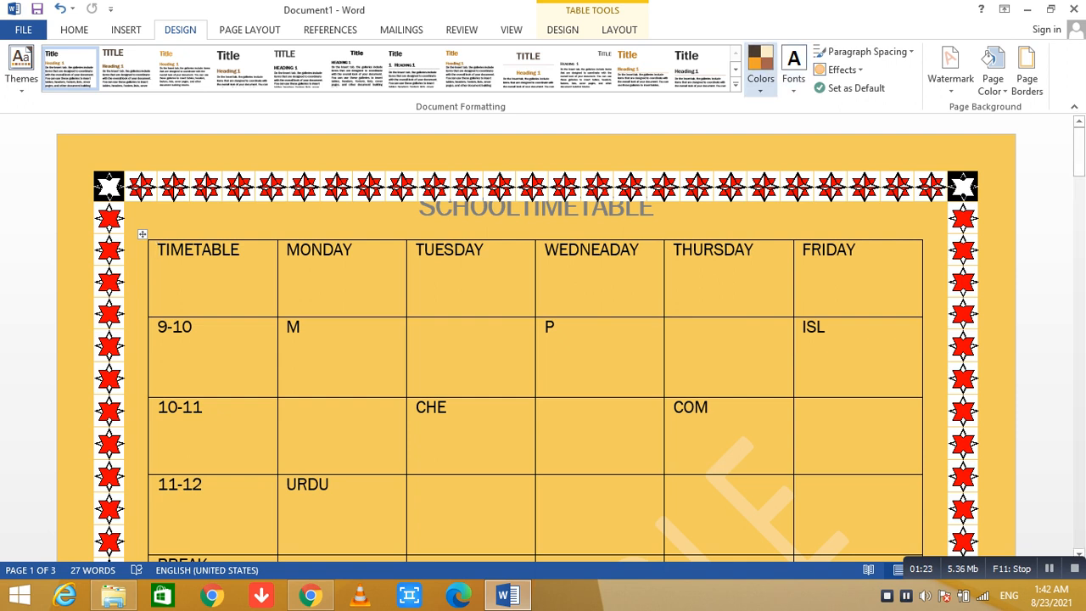
left_click(793, 67)
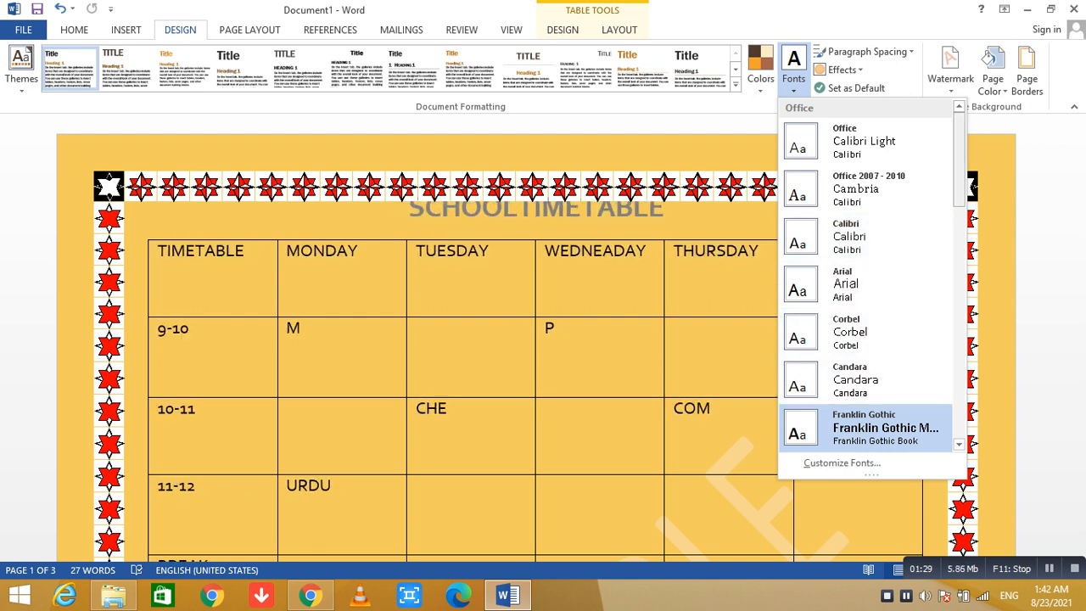
scroll(865, 280, "down", 5)
scroll(865, 157, "down", 1)
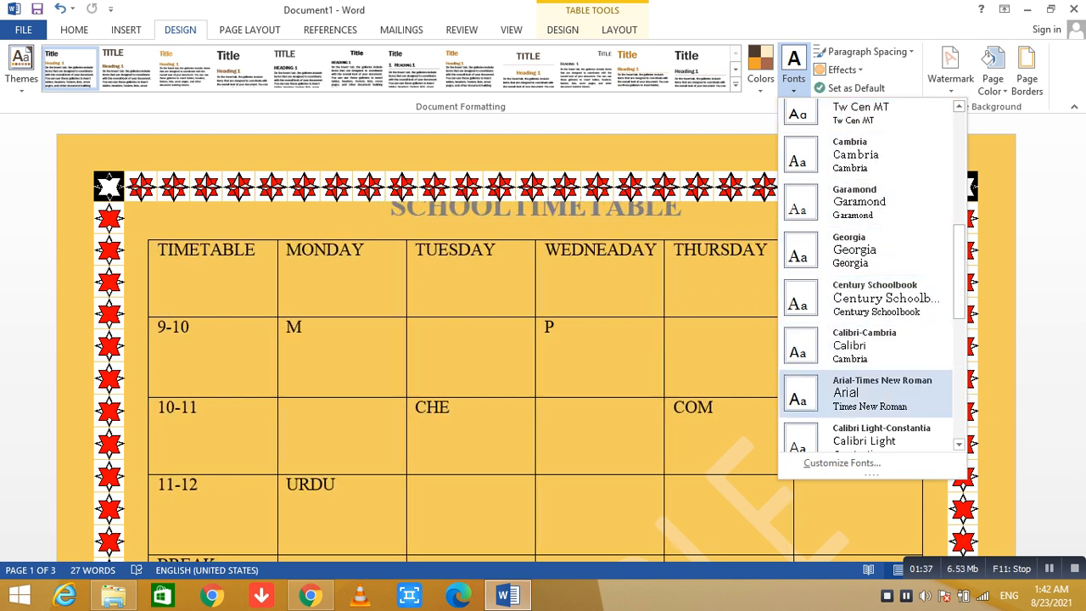
left_click_drag(959, 290, 959, 337)
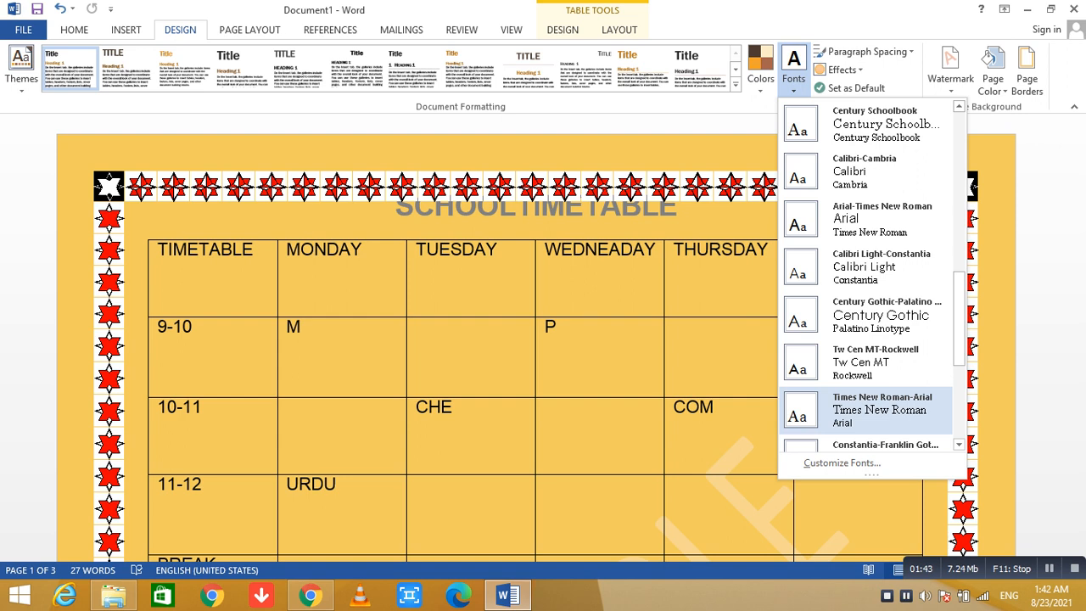
left_click(873, 363)
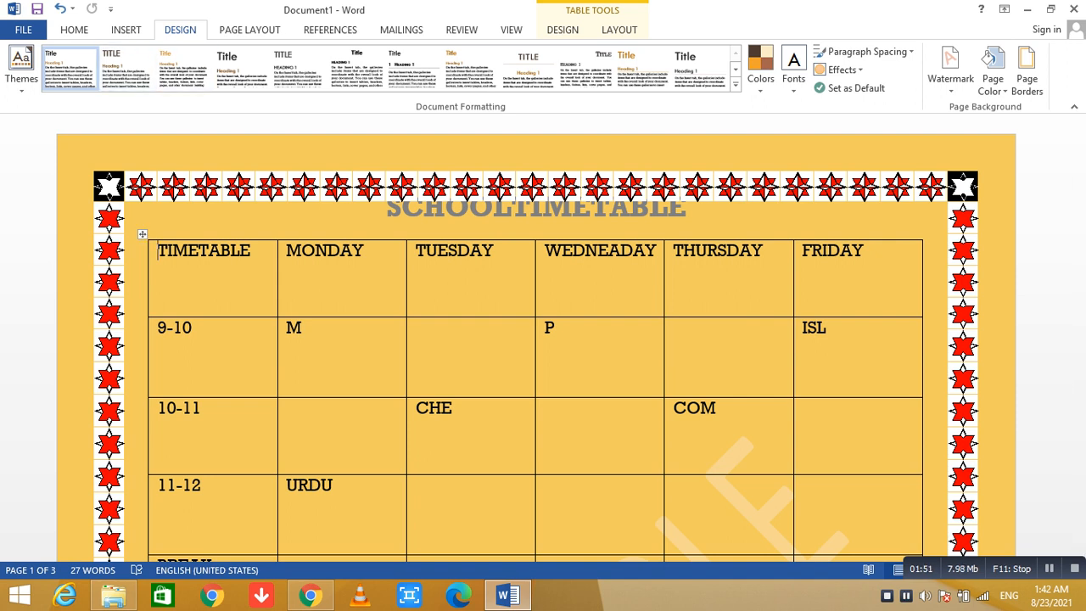
Create a new blank document and get ready to insert content into it.
left_click(126, 30)
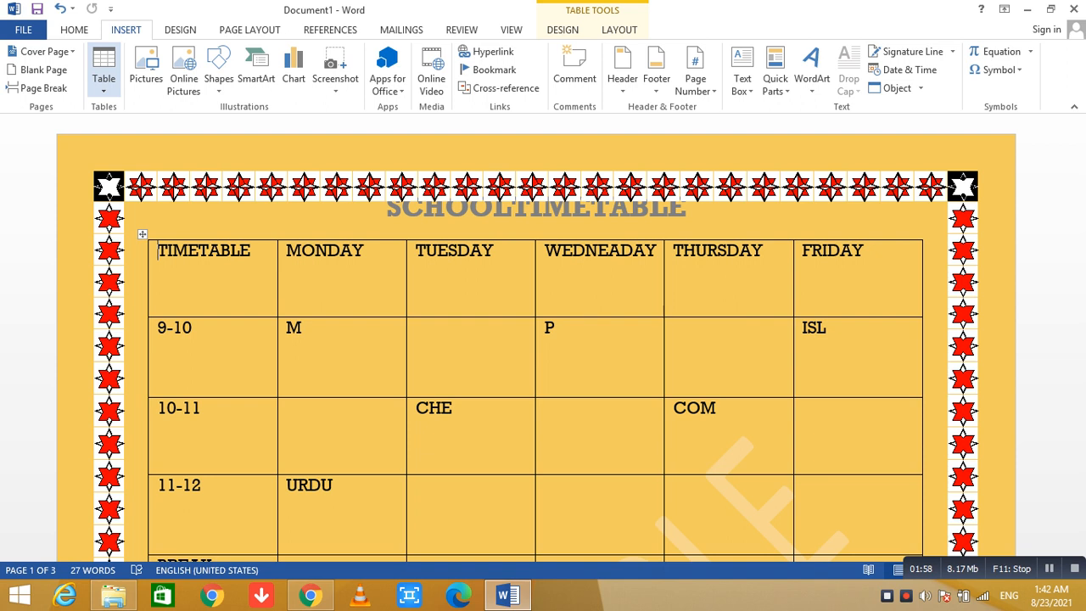
key("ctrl+n")
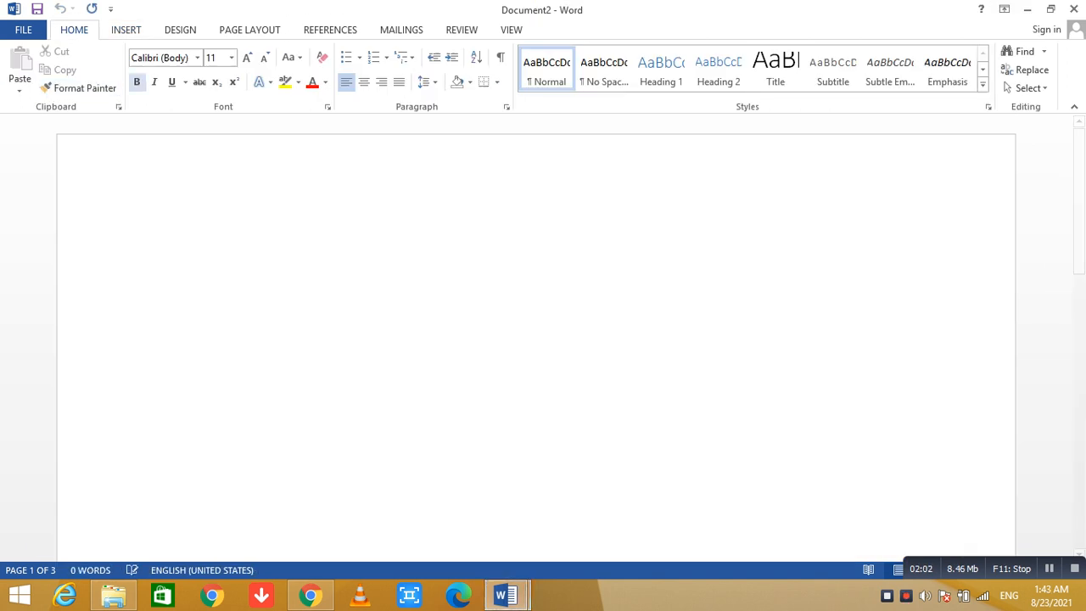
left_click(125, 30)
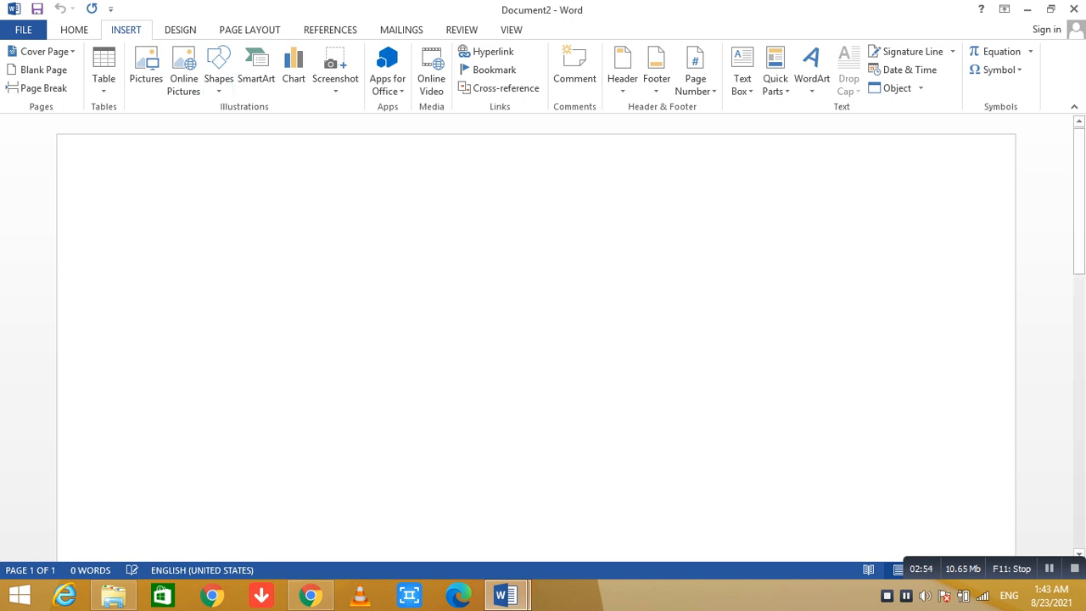
left_click(146, 68)
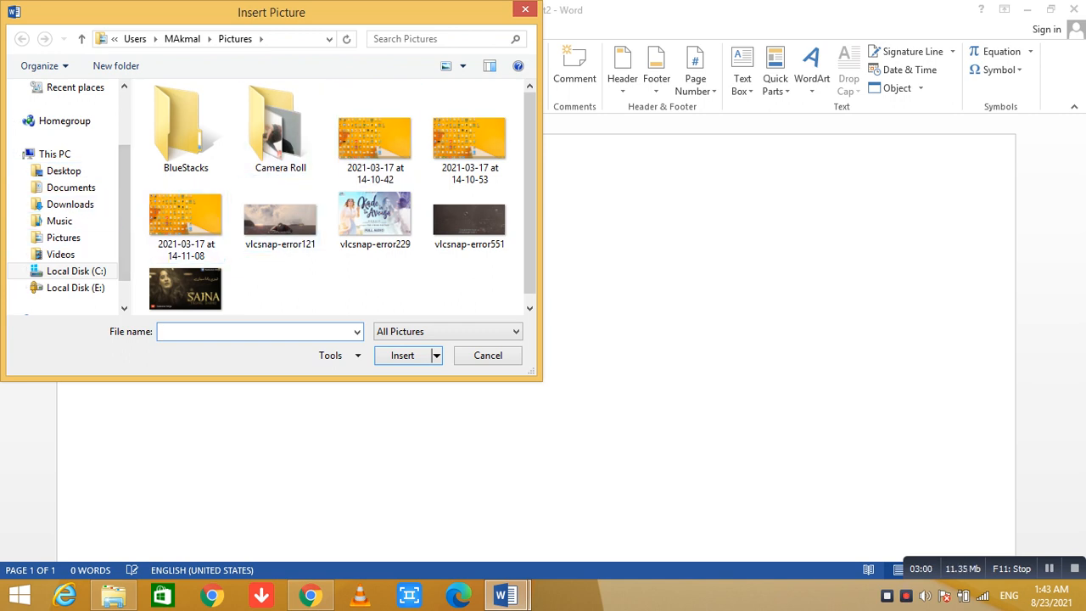
left_click(525, 10)
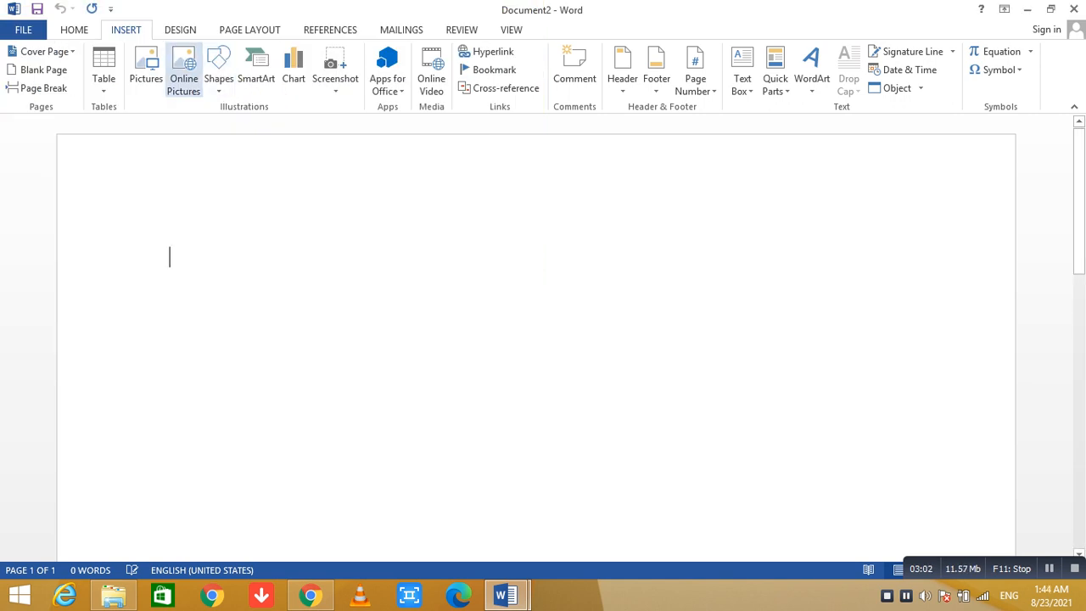
left_click(183, 70)
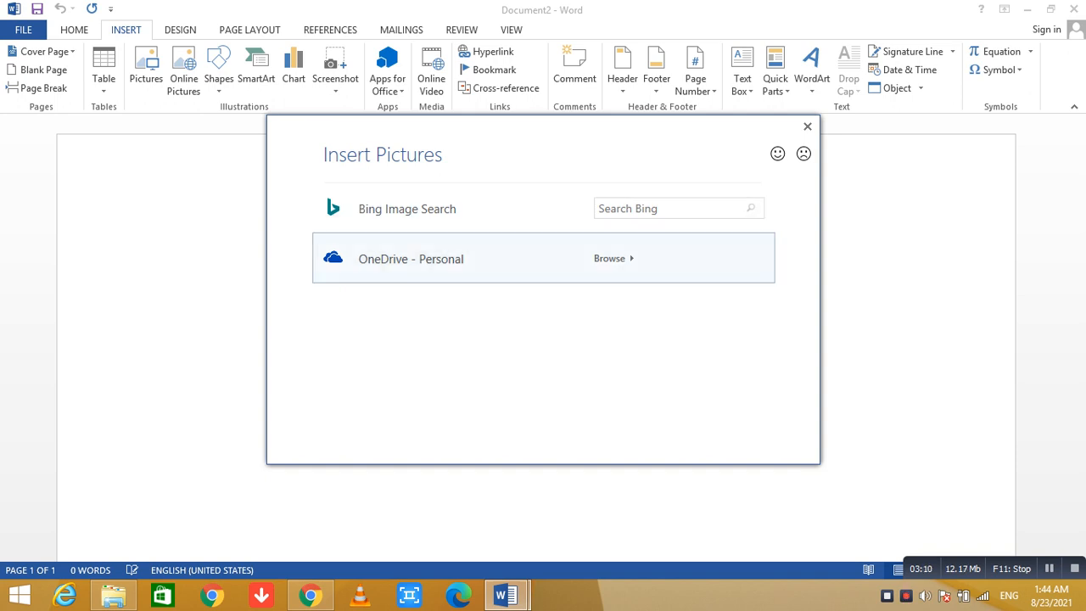
left_click(676, 206)
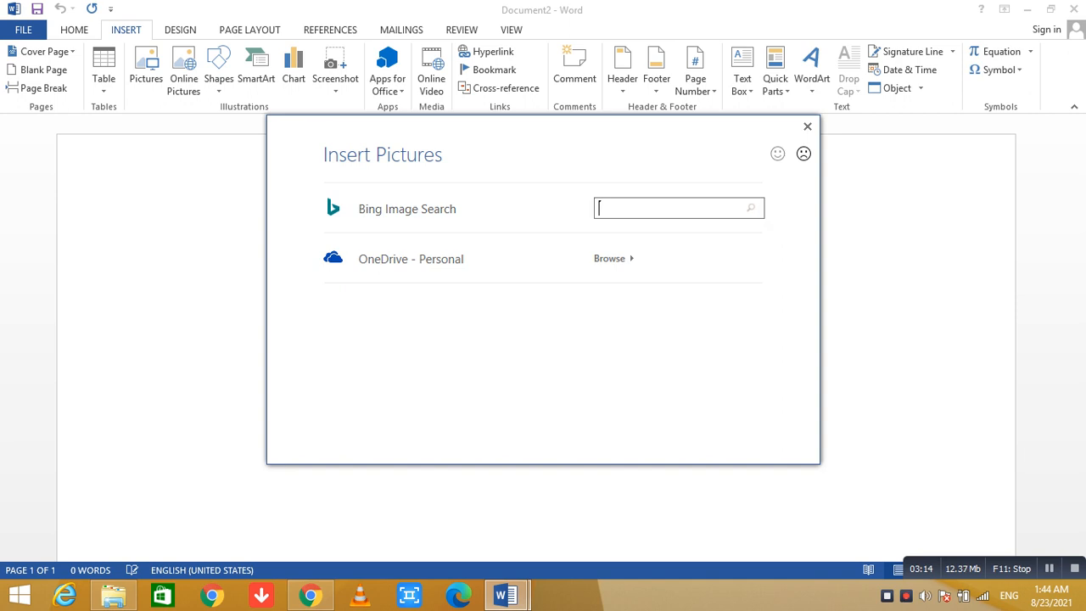
key("Escape")
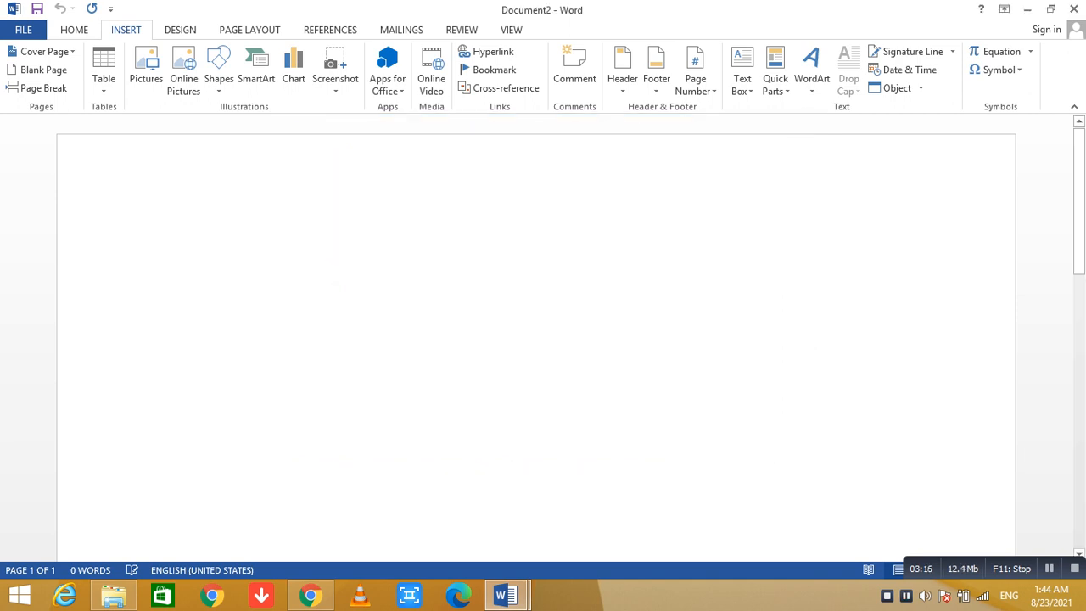
Insert the picture Allama Iqbal.jpg from the Desktop folder into the blank document.
left_click(146, 68)
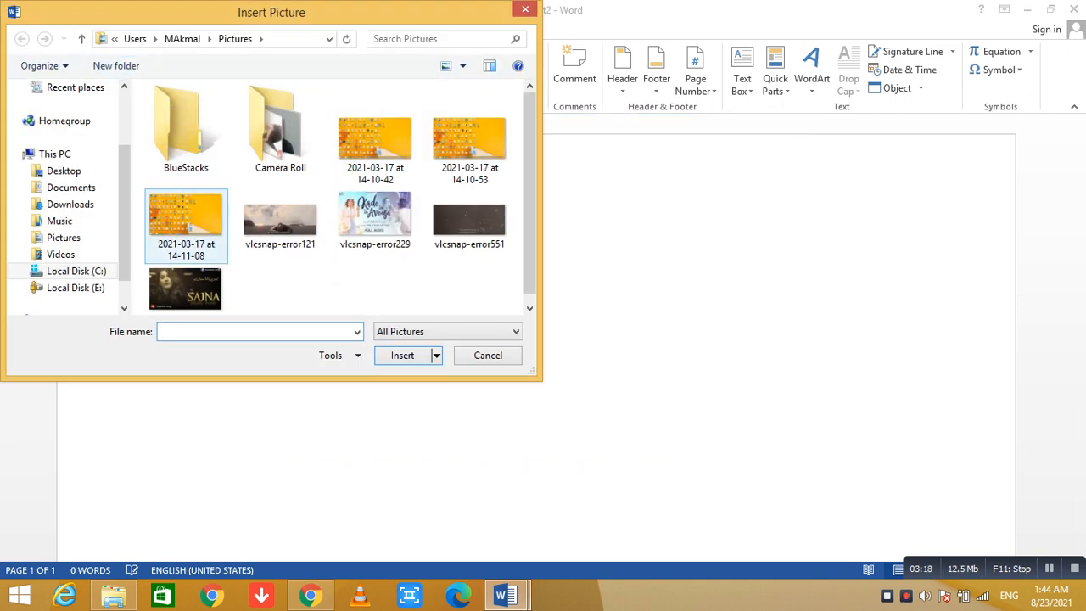
left_click(64, 172)
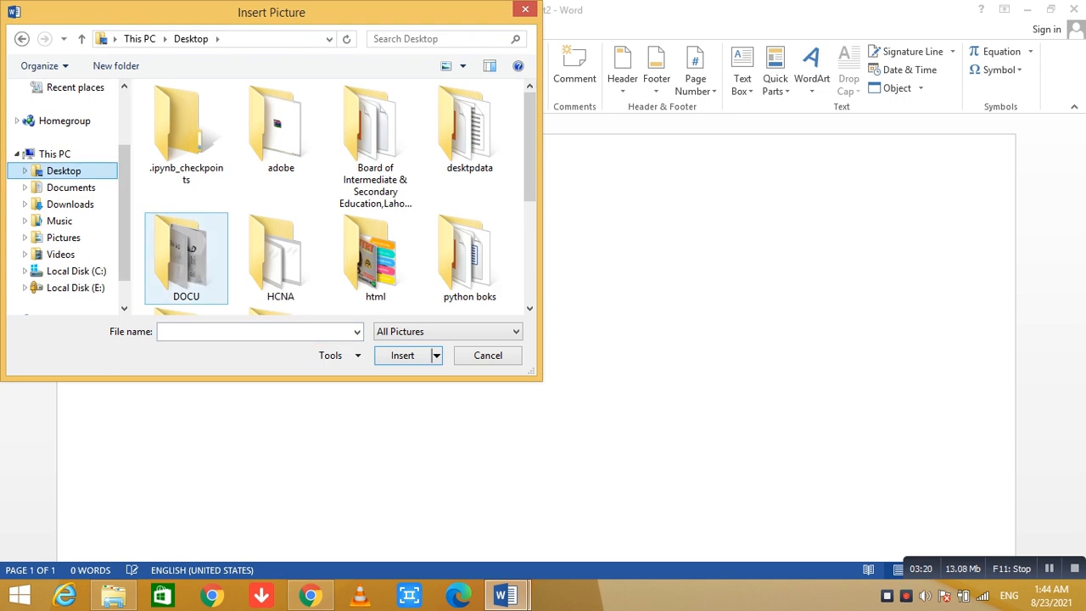
left_click(256, 332)
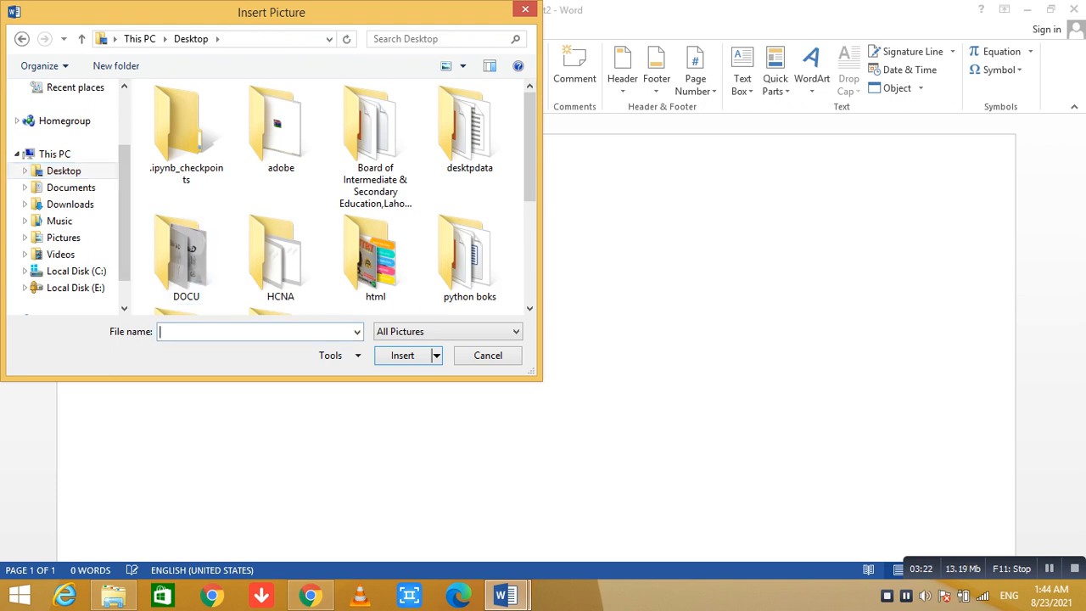
type("Alla")
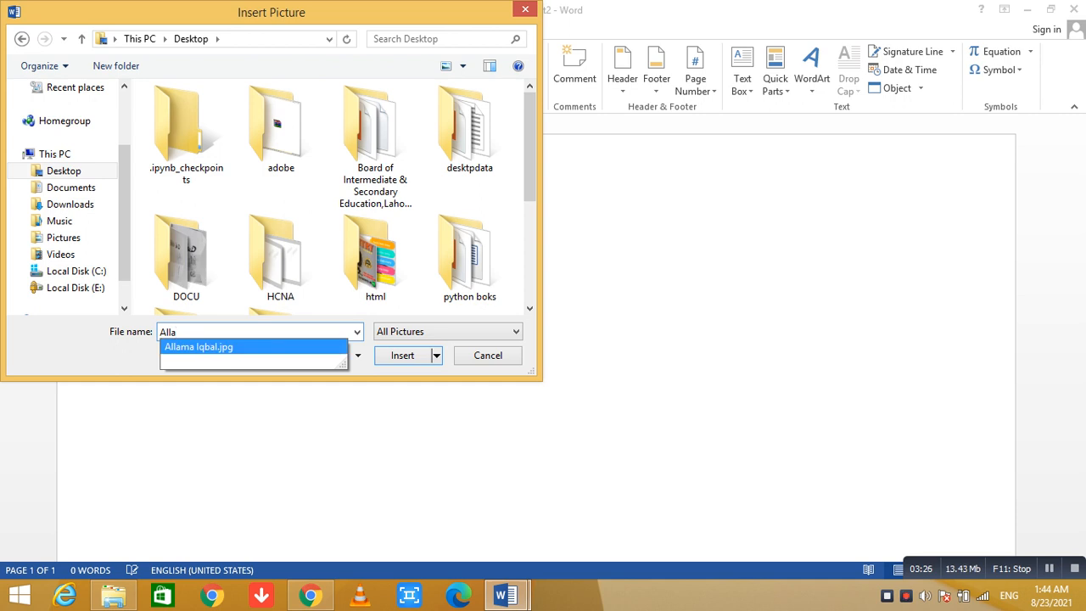
left_click(198, 347)
left_click(402, 355)
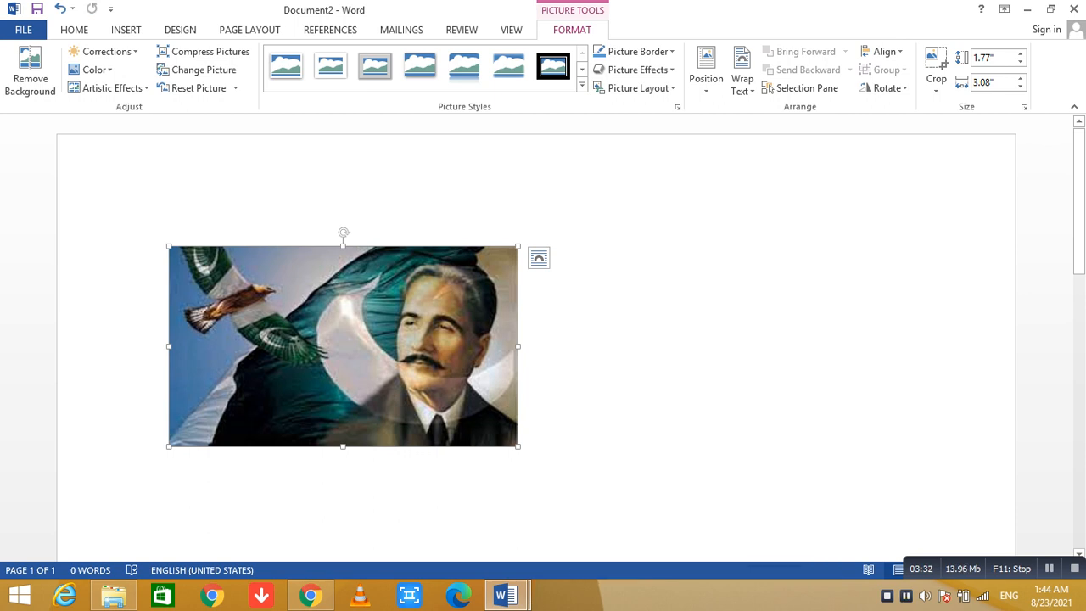
Resize the inserted picture freely to about 2.84" wide and 2.02" high.
left_click_drag(517, 345, 491, 345)
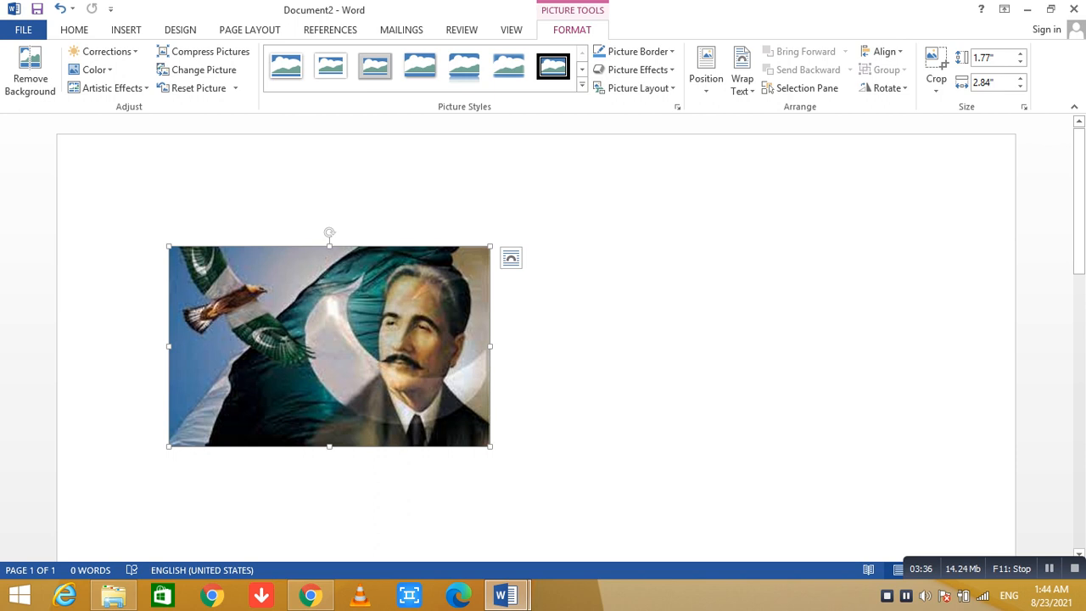
mouse_move(329, 231)
left_mouse_down()
mouse_move(364, 237)
mouse_move(329, 231)
left_mouse_up()
left_click_drag(329, 445, 329, 475)
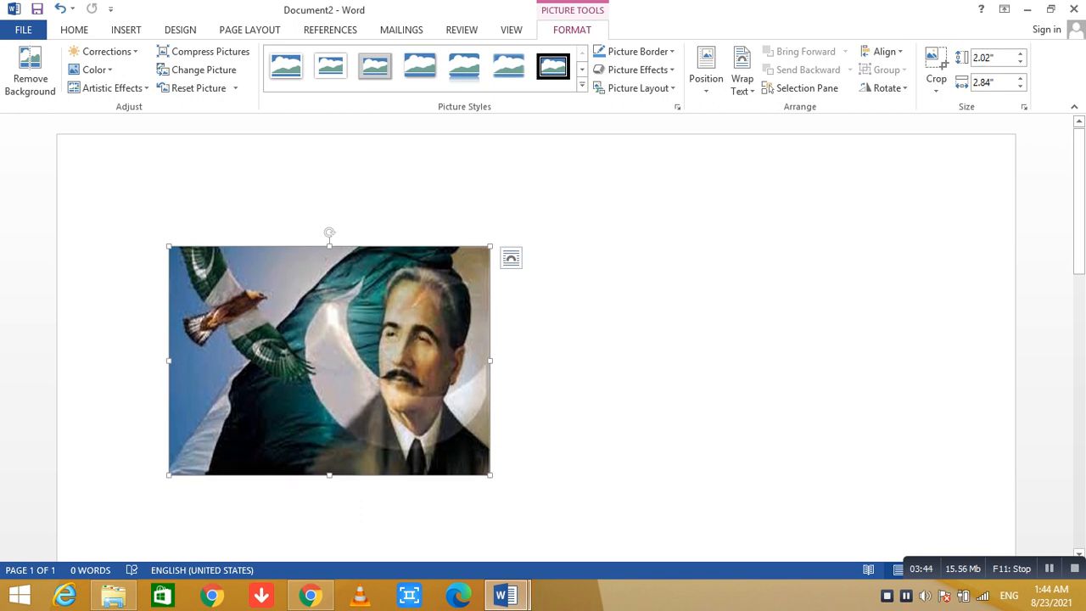
Try centered and justified alignment on the picture's paragraph, and align the picture to the right margin.
left_click(593, 381)
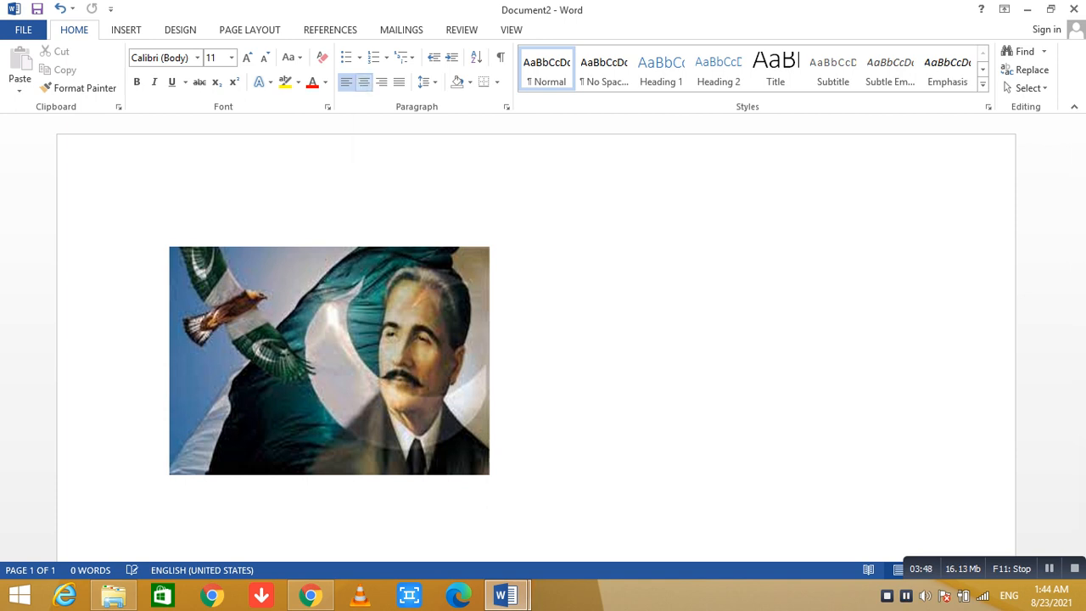
key("ctrl+e")
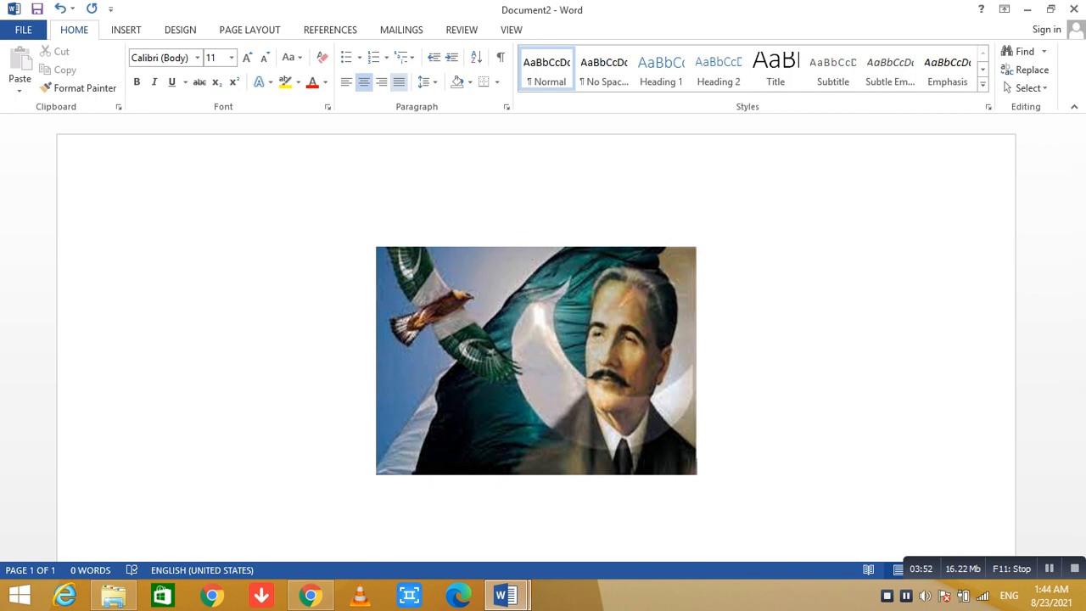
key("ctrl+j")
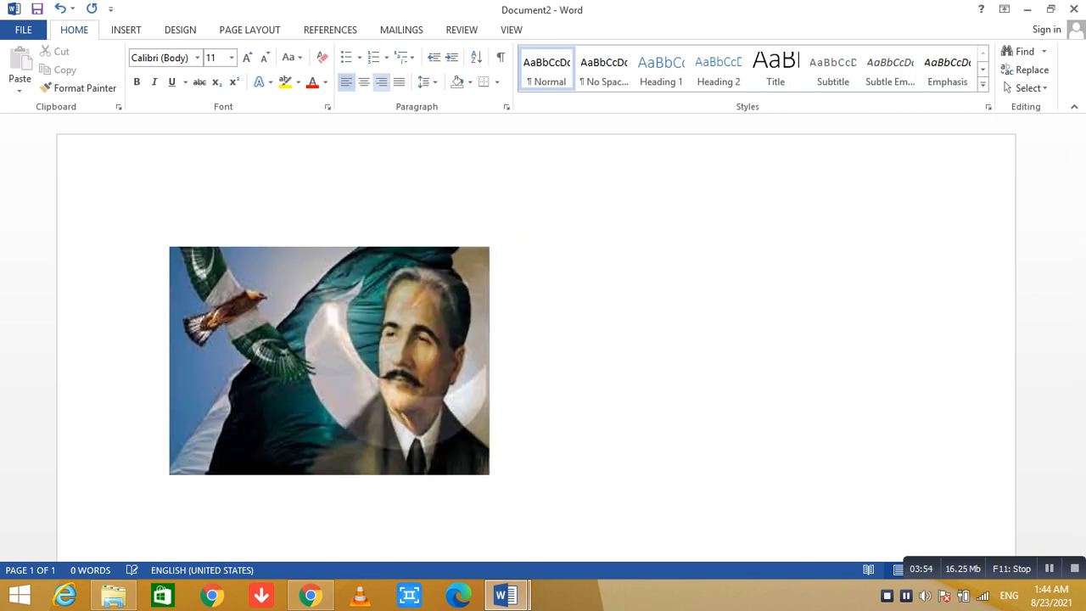
key("ctrl+r")
triple_click(226, 288)
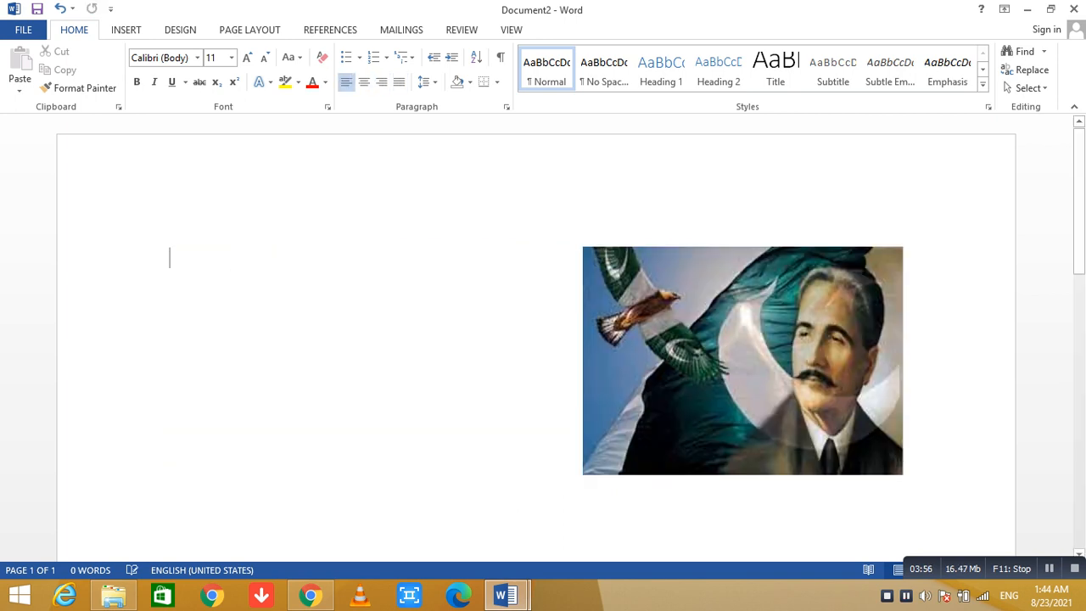
key("ctrl+z")
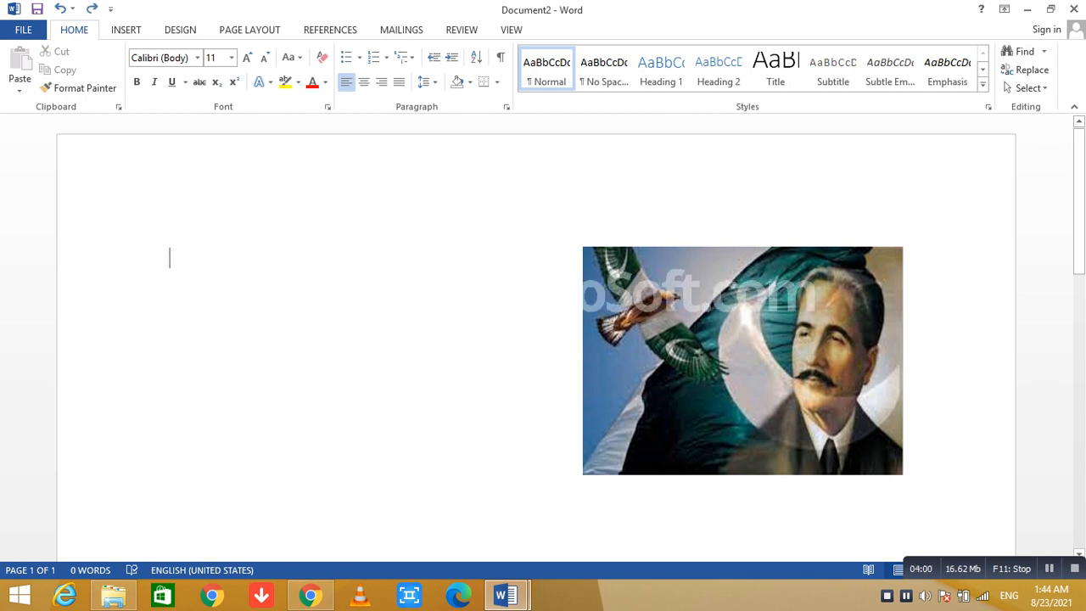
Add three blank lines above the picture to move it down the page.
key("Return")
left_click(169, 257)
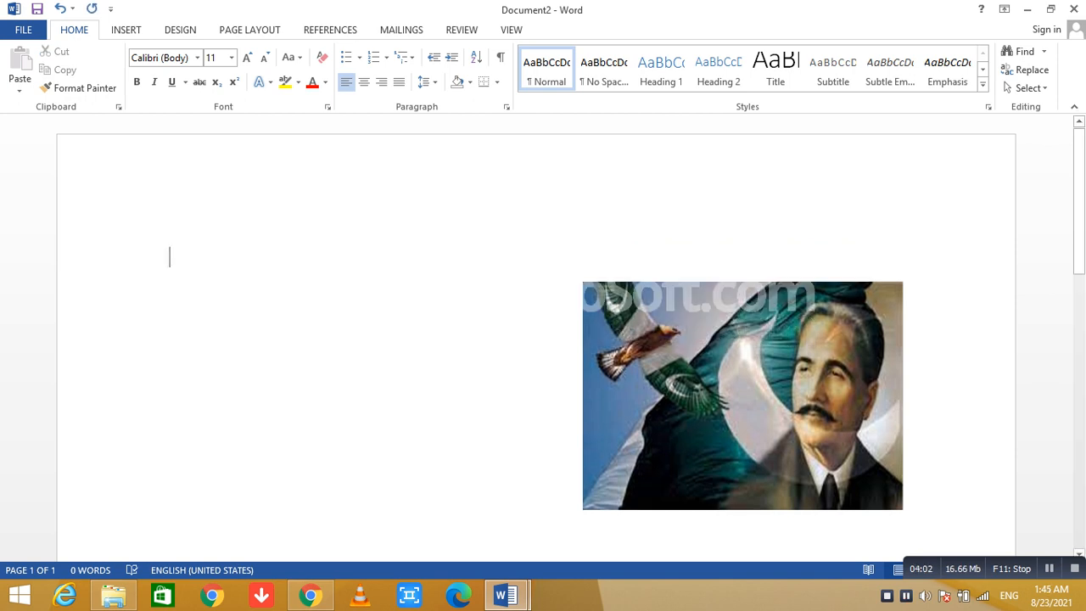
left_click(169, 293)
key("Return")
key("Return")
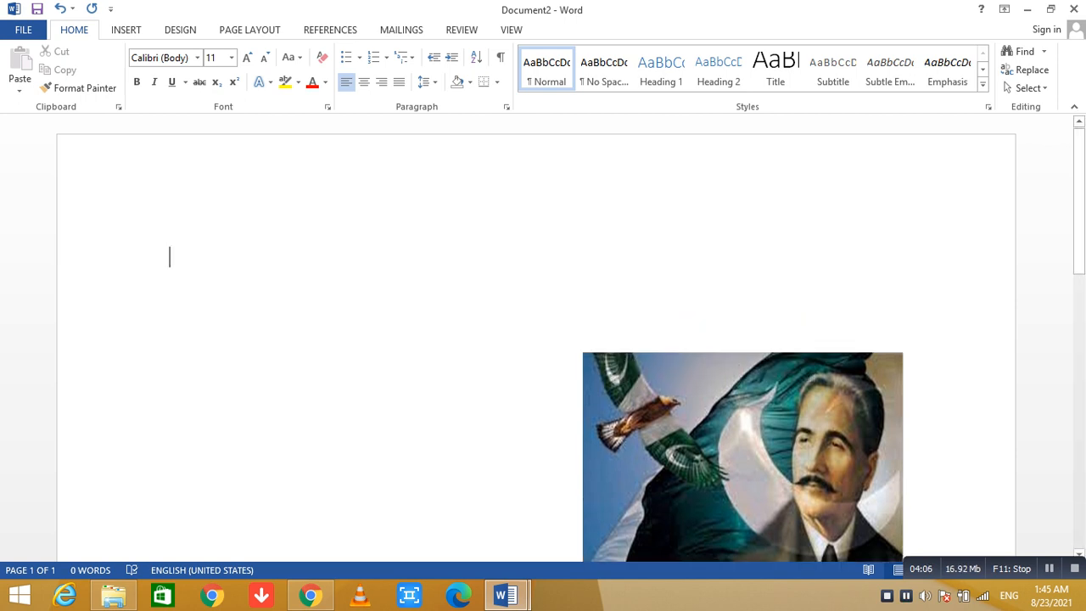
Write the heading "Allama Muhammad Iqbal" on the first line above the picture.
type("All")
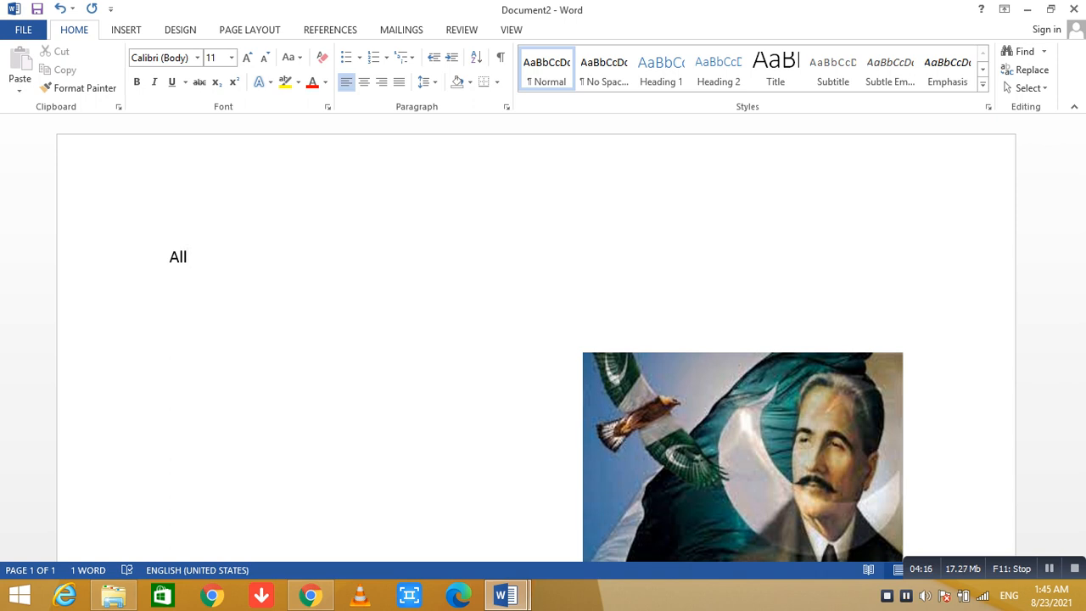
type("ama")
key("BackSpace")
key("BackSpace")
key("BackSpace")
key("BackSpace")
type("ama")
key("BackSpace")
key("BackSpace")
key("BackSpace")
key("BackSpace")
type("lama Muhammad Iqba")
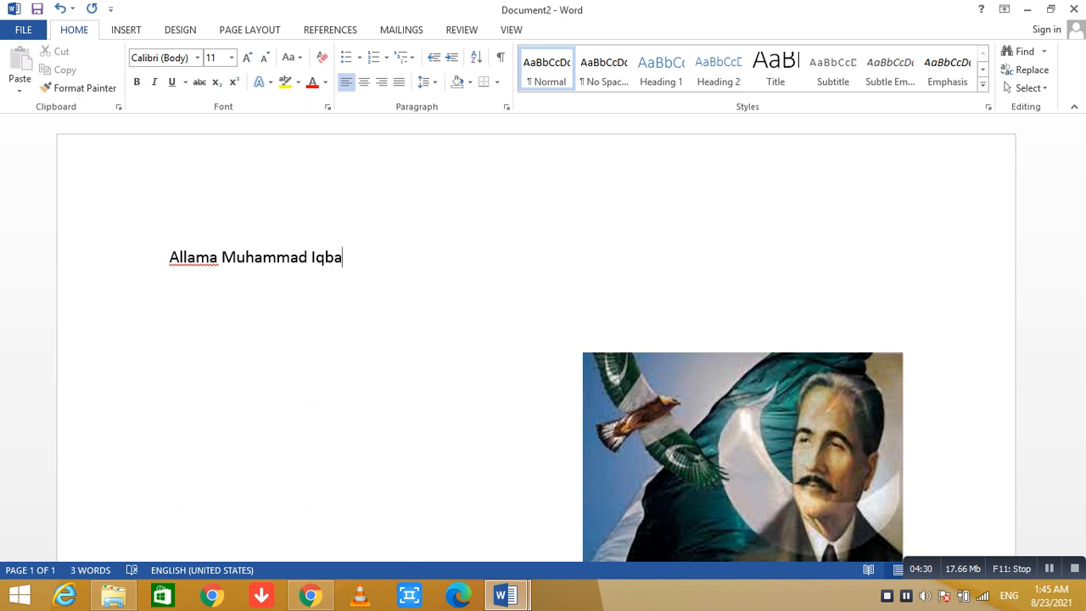
type("l")
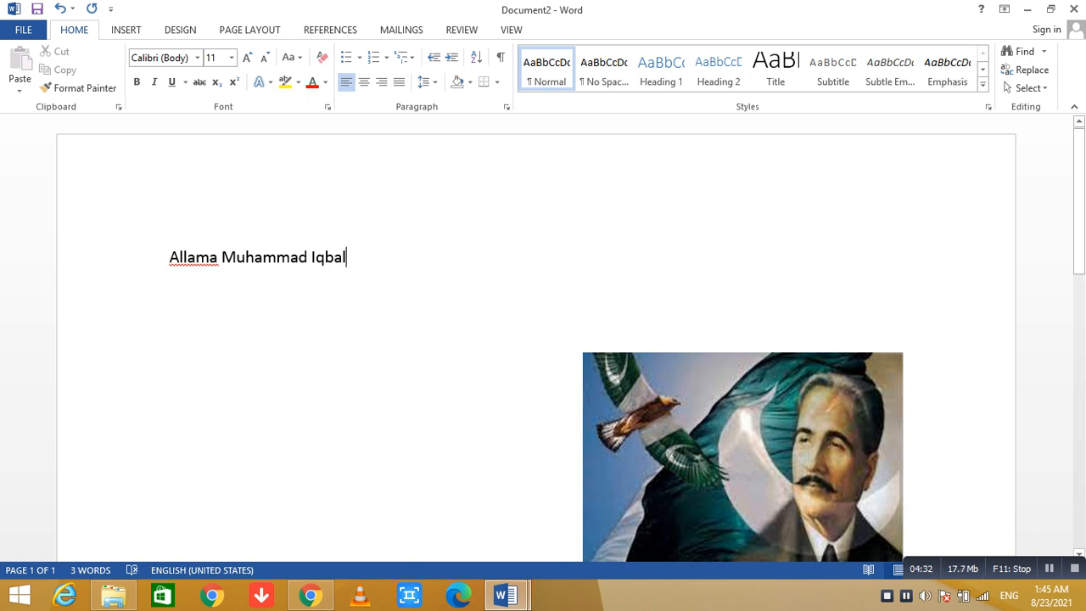
Make the heading bold and italic at font size 18, and center it on the page.
key("ctrl+shift+Left")
key("ctrl+shift+Left")
key("ctrl+shift+Left")
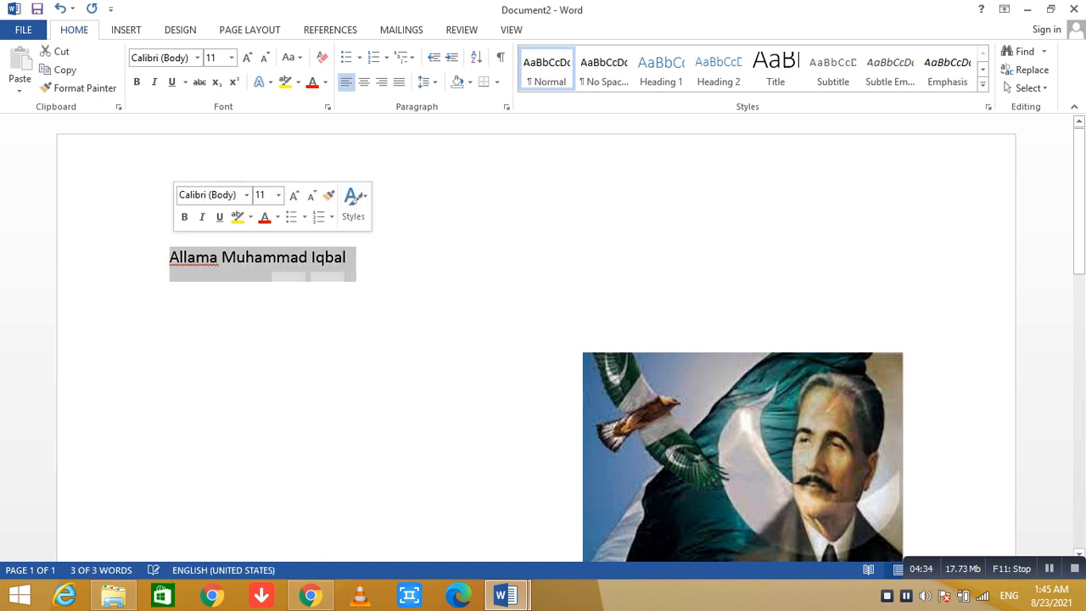
left_click(184, 216)
left_click(202, 216)
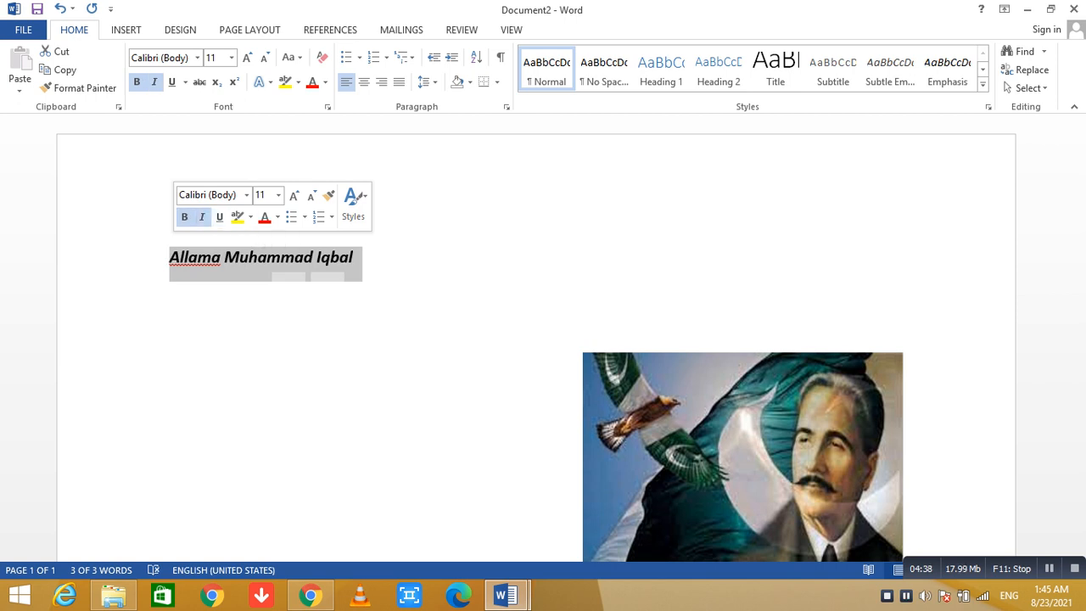
left_click(278, 195)
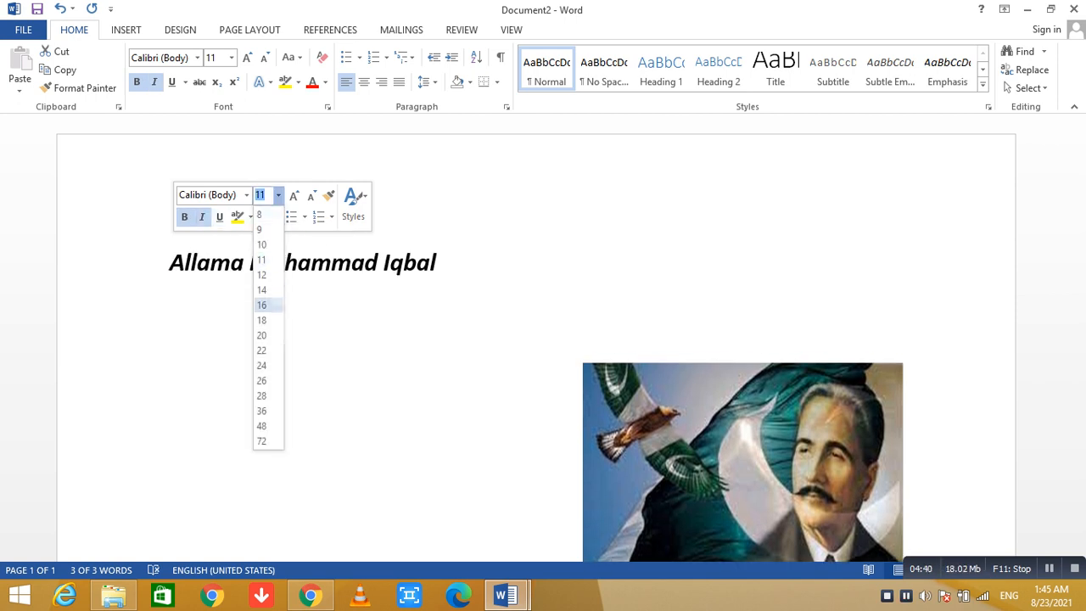
left_click(261, 320)
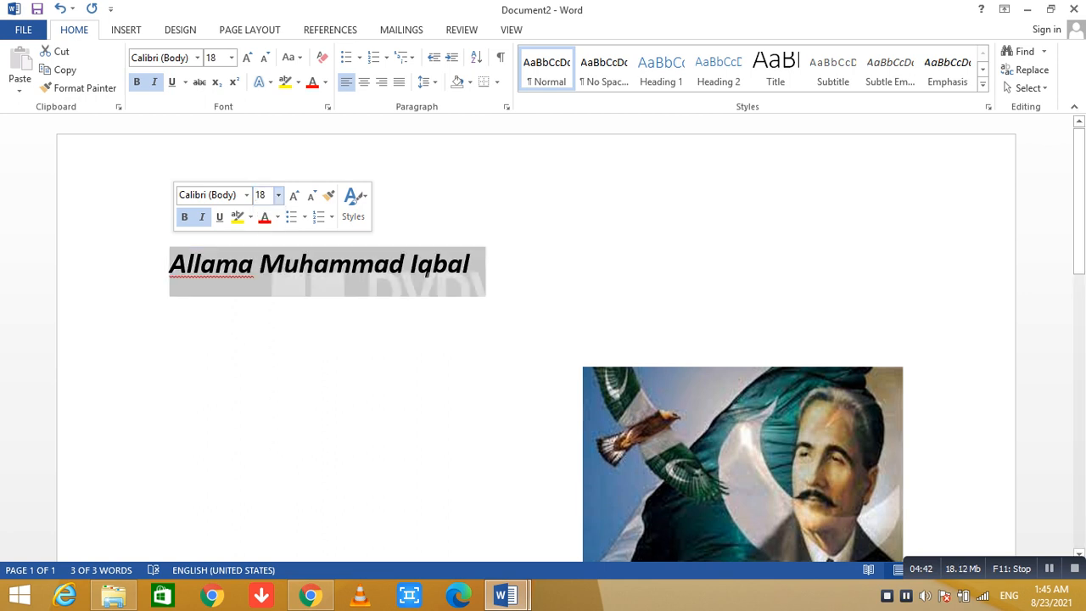
left_click(364, 82)
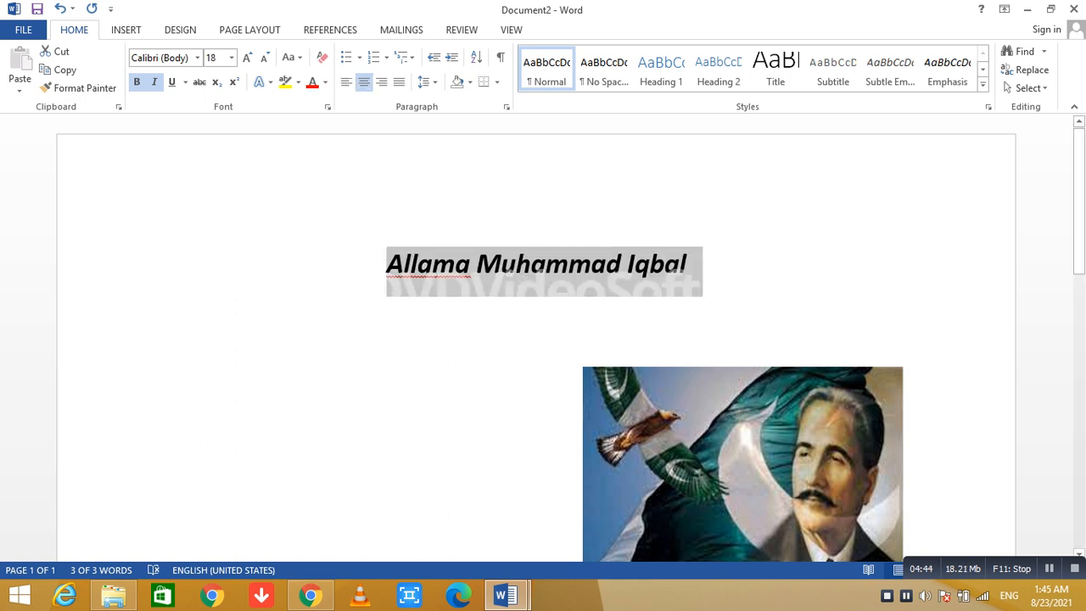
left_click(170, 341)
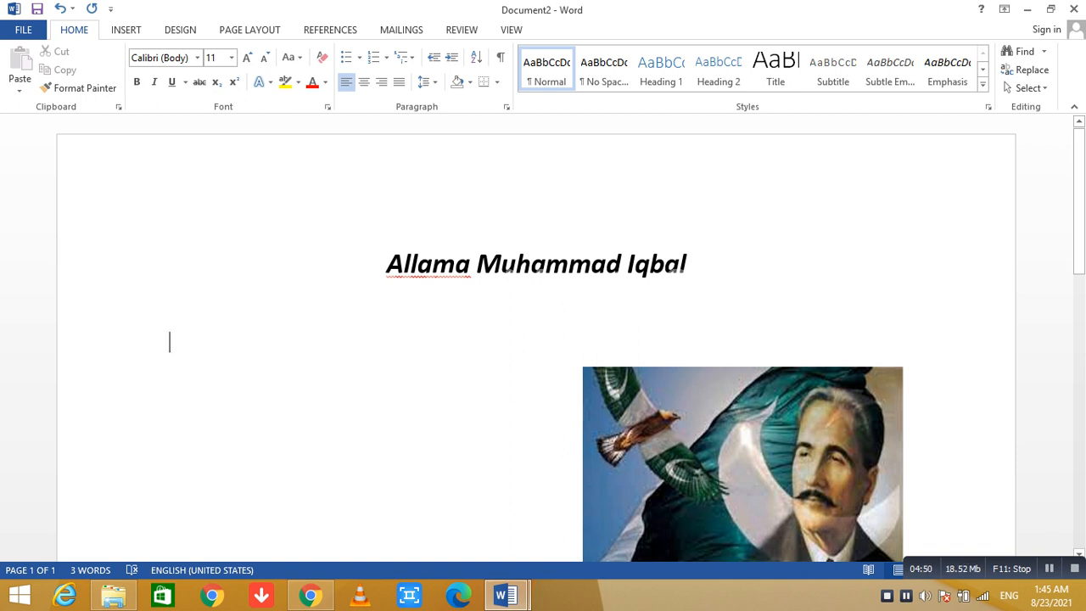
Move the picture up just below the heading and across to the right edge of the page.
left_click_drag(1079, 201, 1079, 234)
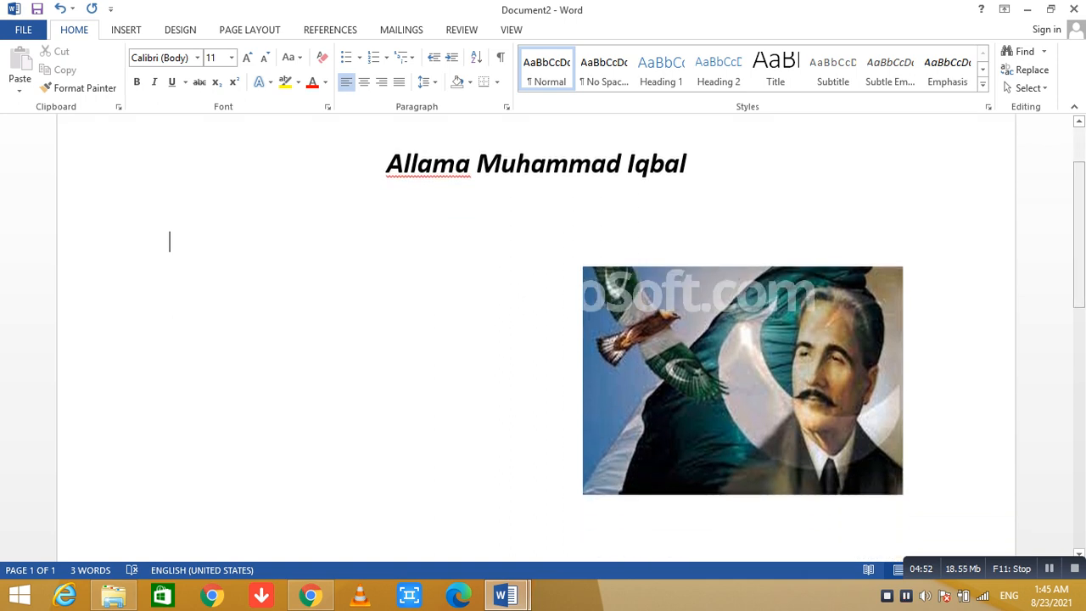
left_click_drag(742, 380, 742, 318)
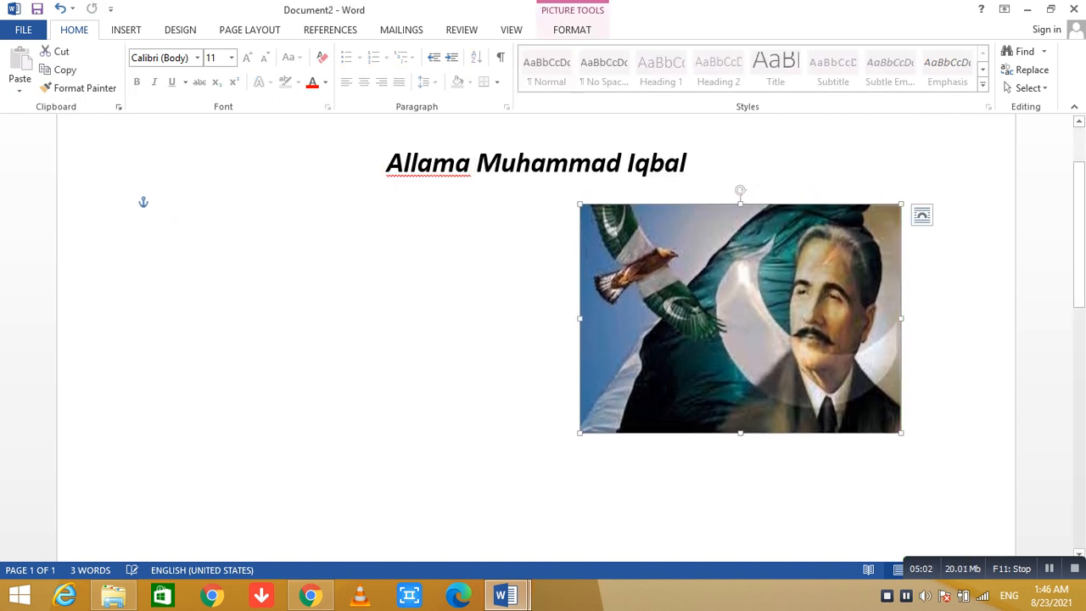
left_click_drag(742, 318, 851, 310)
Begin a sentence beside the picture, below the heading, with "Sir Muhammad Iqbal was born in".
left_click(174, 248)
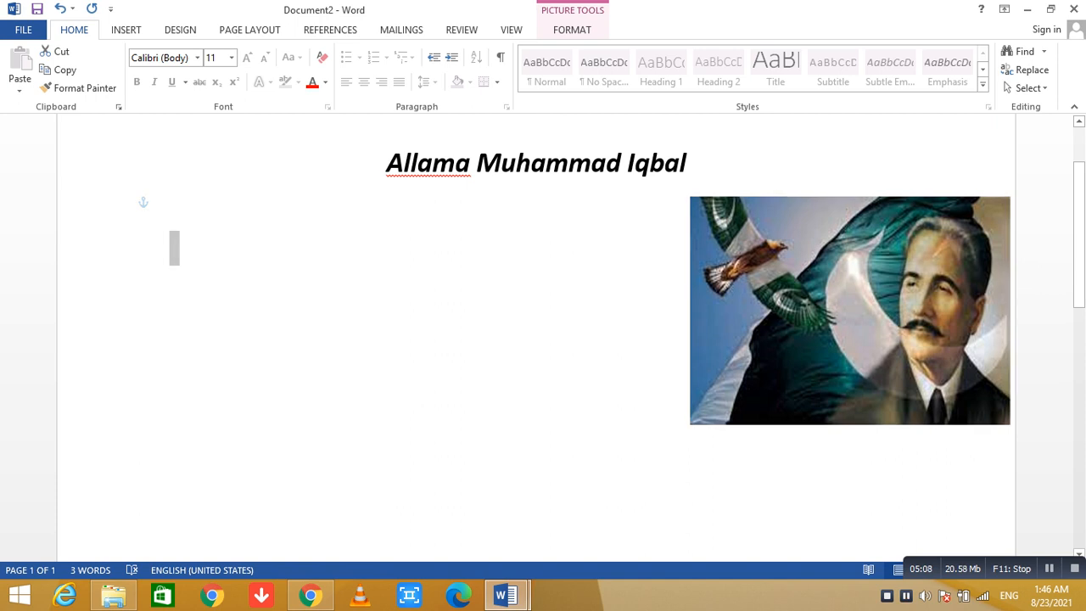
key("ctrl+a")
left_click(255, 275)
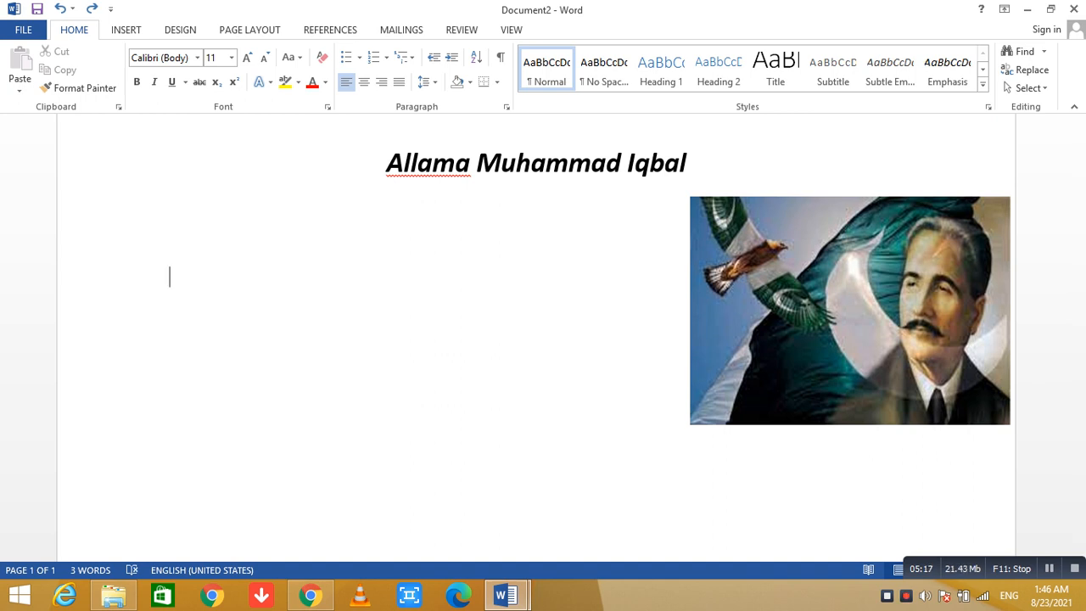
type("Sir Mu")
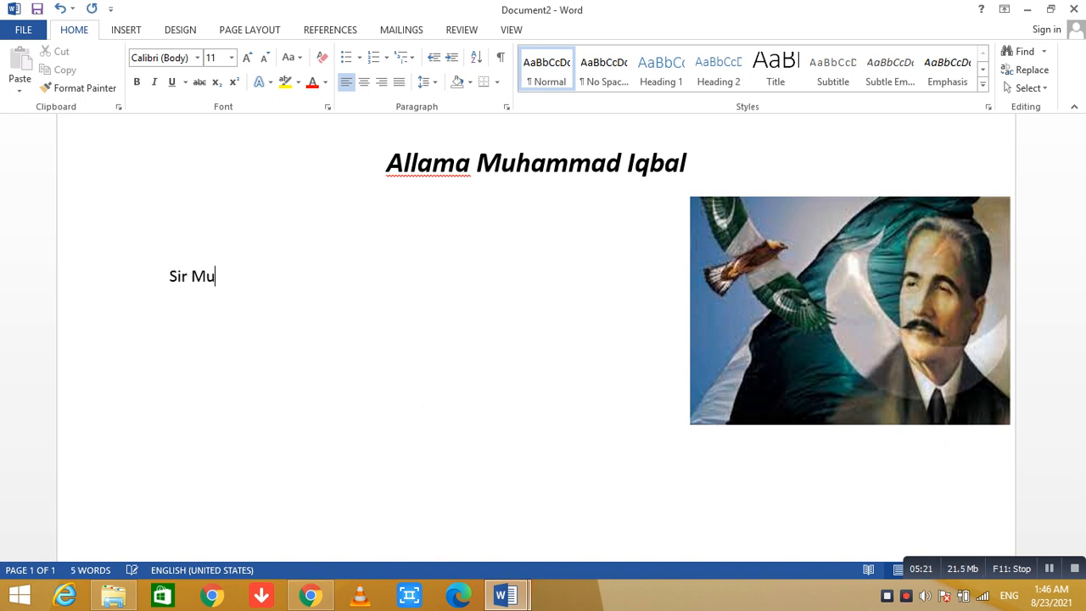
type("hammad")
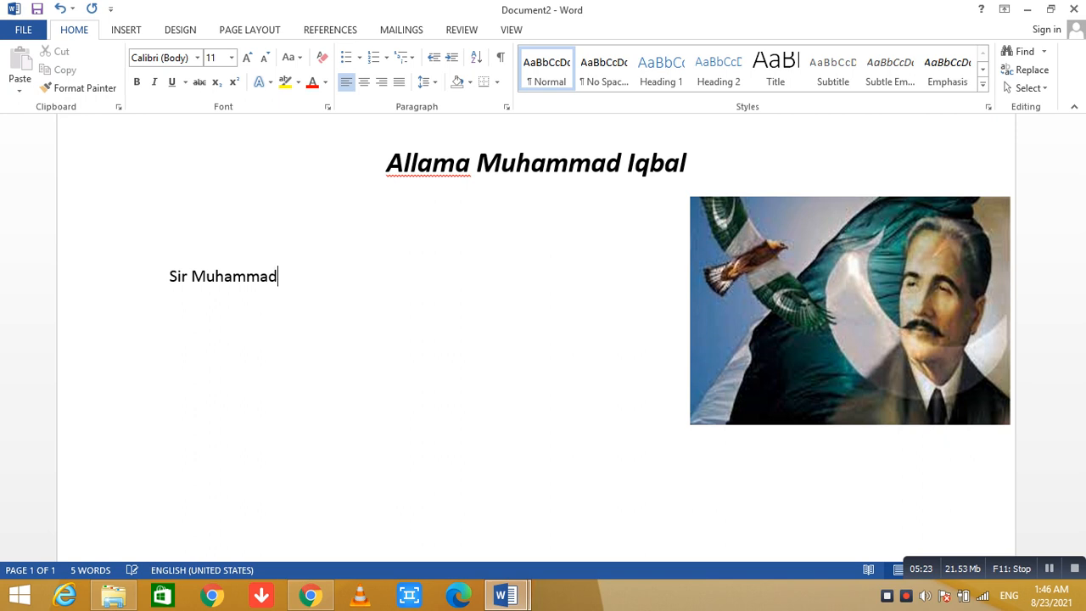
type(" Iqbal wa")
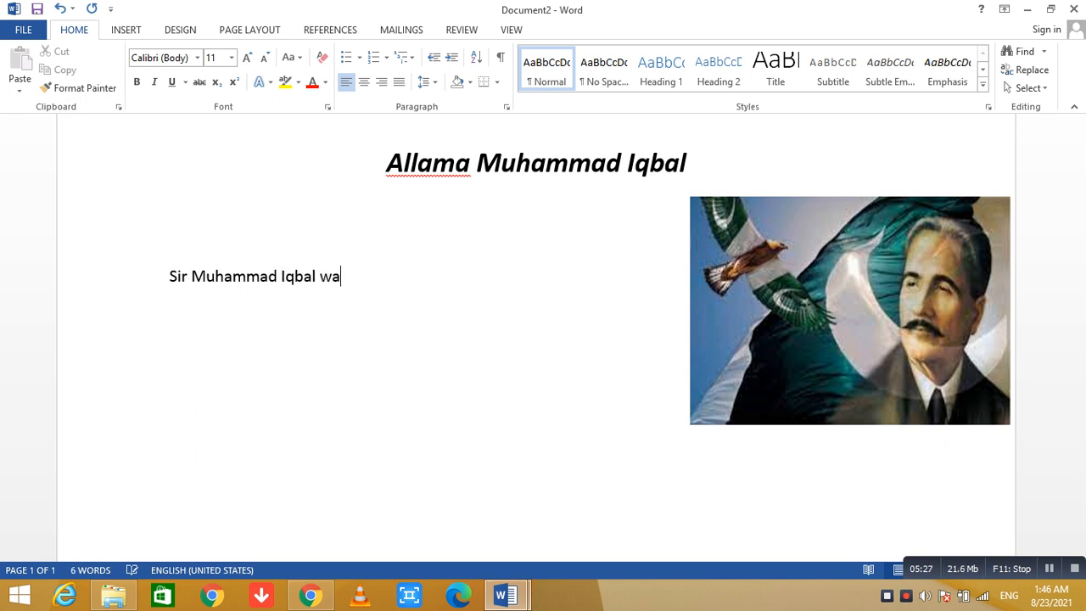
type("s born in s")
Complete the sentence with the correctly spelled place name "Sialkot".
key("BackSpace")
type("S")
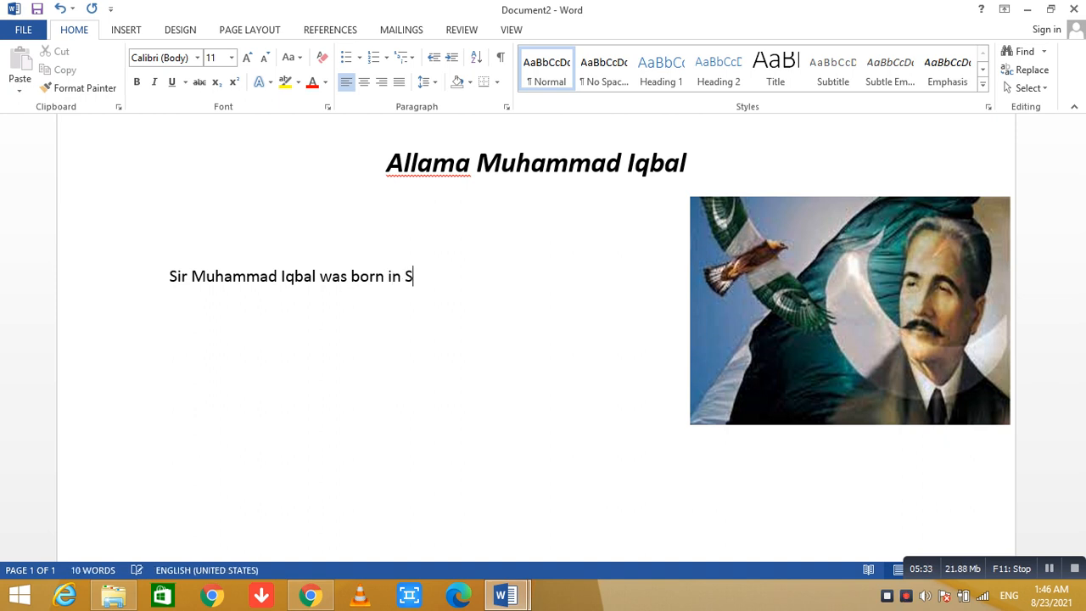
type("ialkpot")
key("BackSpace")
key("BackSpace")
key("BackSpace")
type("kot")
key("Return")
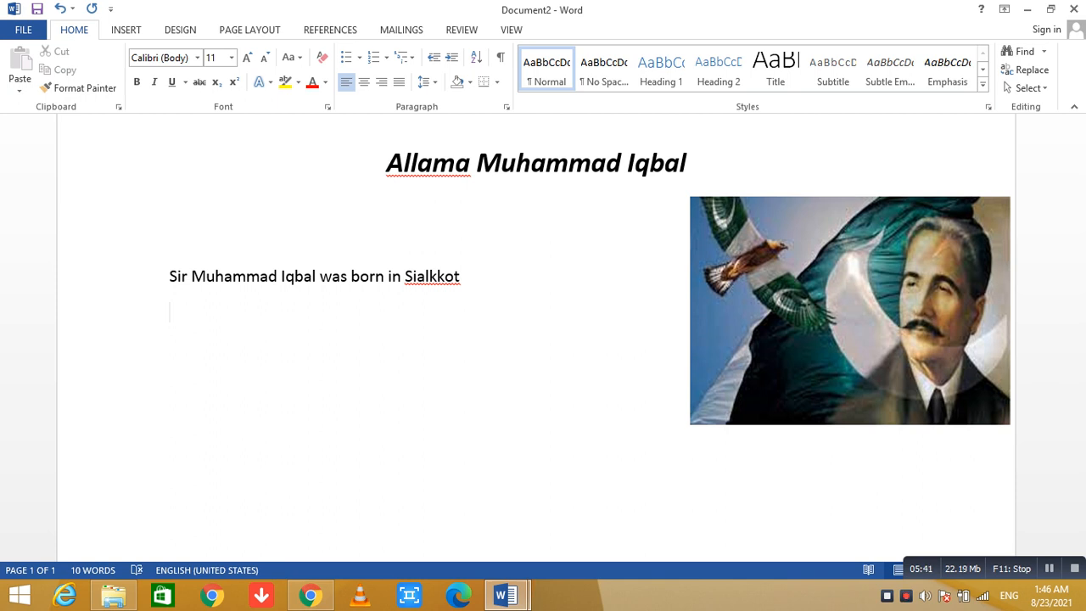
key("BackSpace")
key("BackSpace")
key("BackSpace")
key("BackSpace")
key("BackSpace")
type("l")
key("BackSpace")
type("koy")
key("BackSpace")
type("y")
key("BackSpace")
type("t")
Add the line "Allama Iqbal gave the idea of Pakistan" under the first sentence, followed by blank lines.
key("Return")
type("Alla")
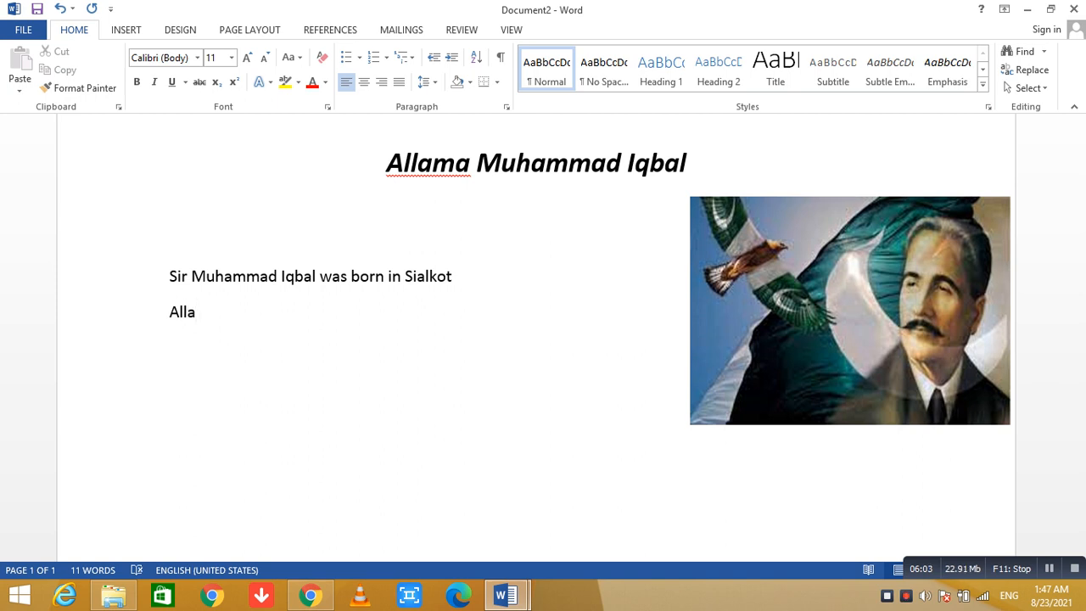
type("ma Iqbal ")
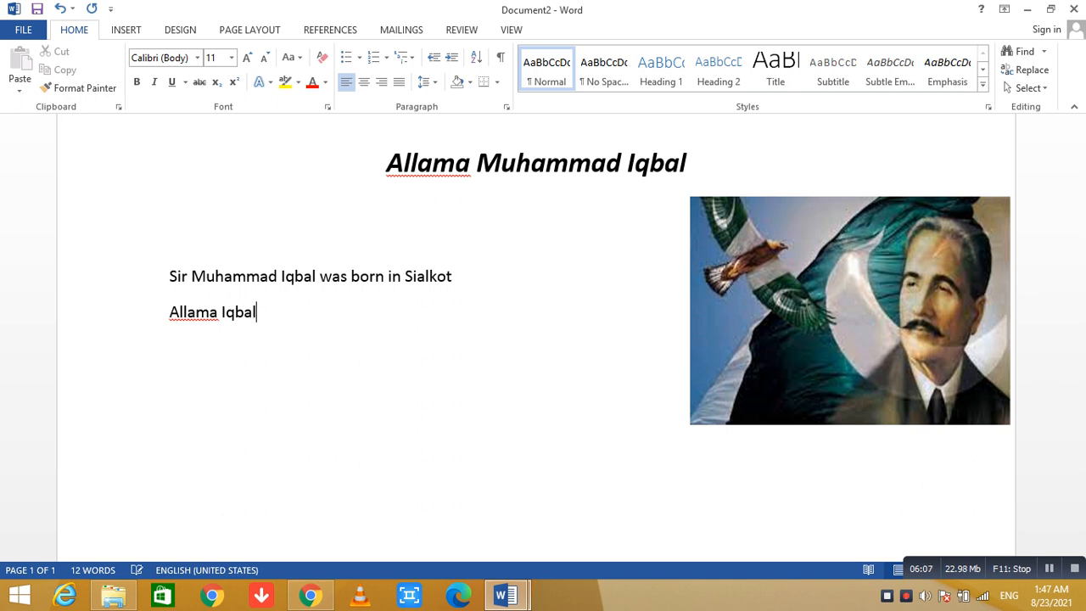
type("gave t")
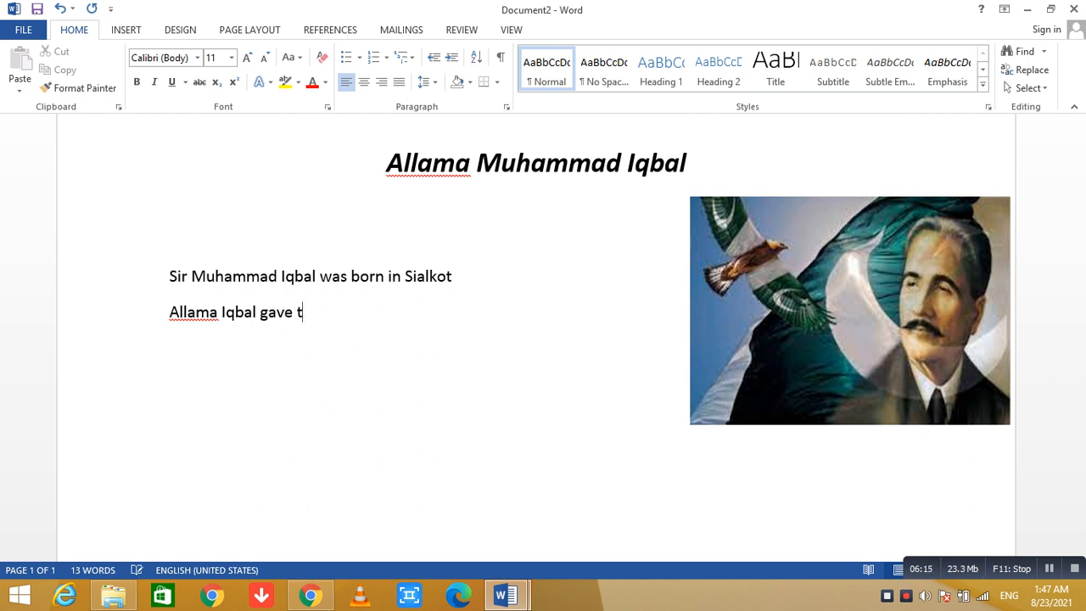
type("he idea of ")
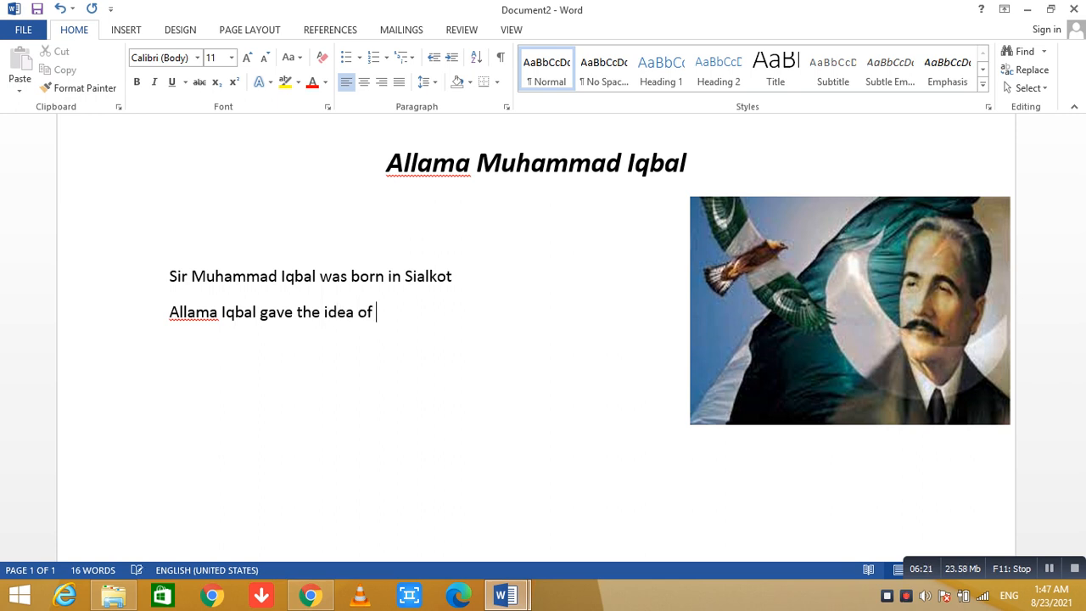
type("Pakistan")
key("Return")
key("Return")
key("Return")
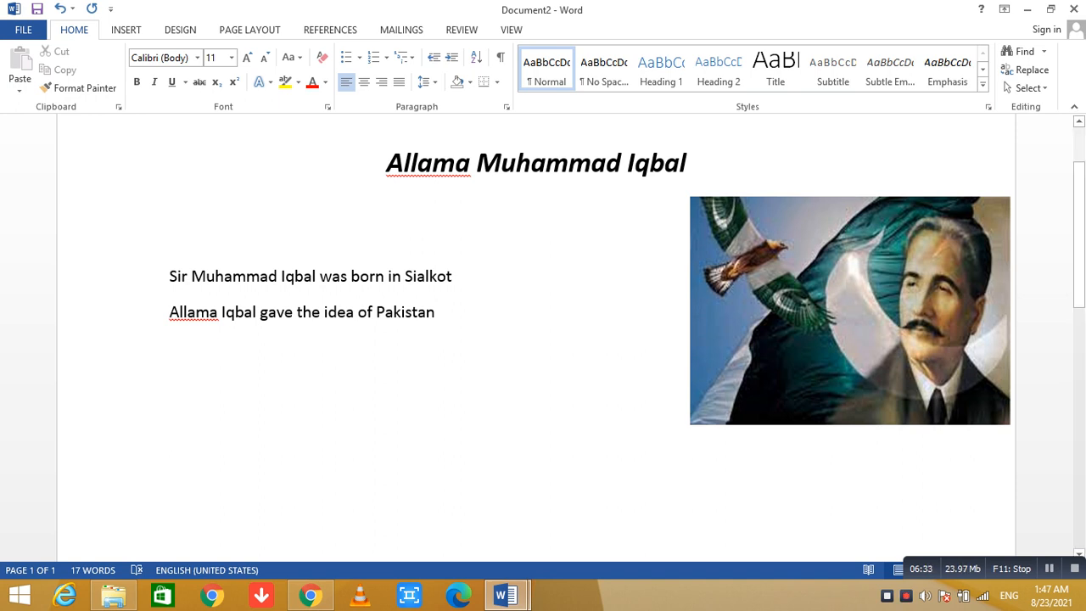
Create a new blank document and browse the gallery of shapes down to the callouts.
left_click(125, 30)
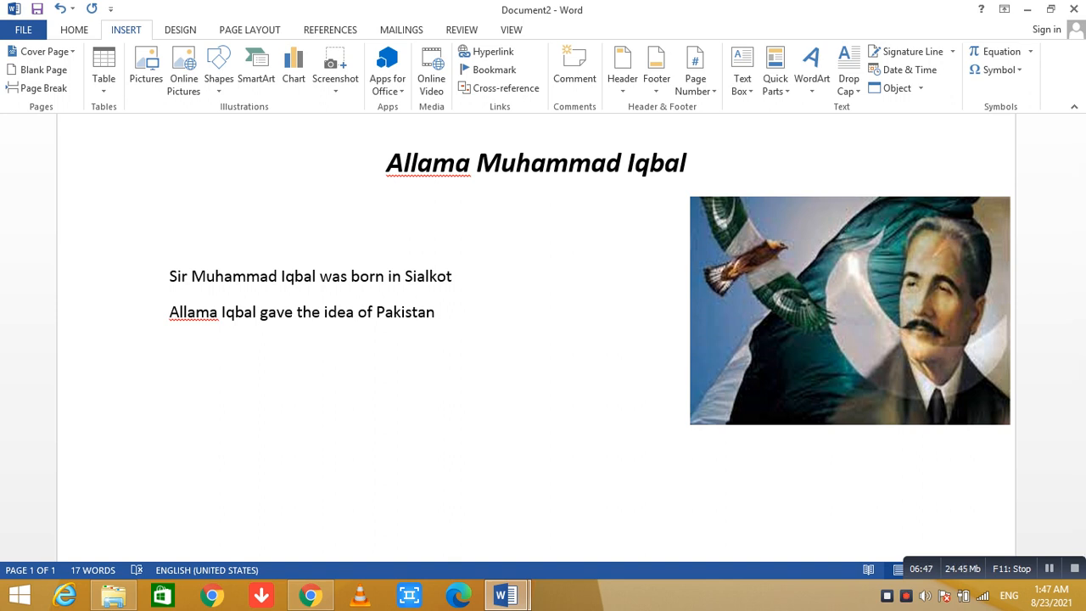
key("ctrl+n")
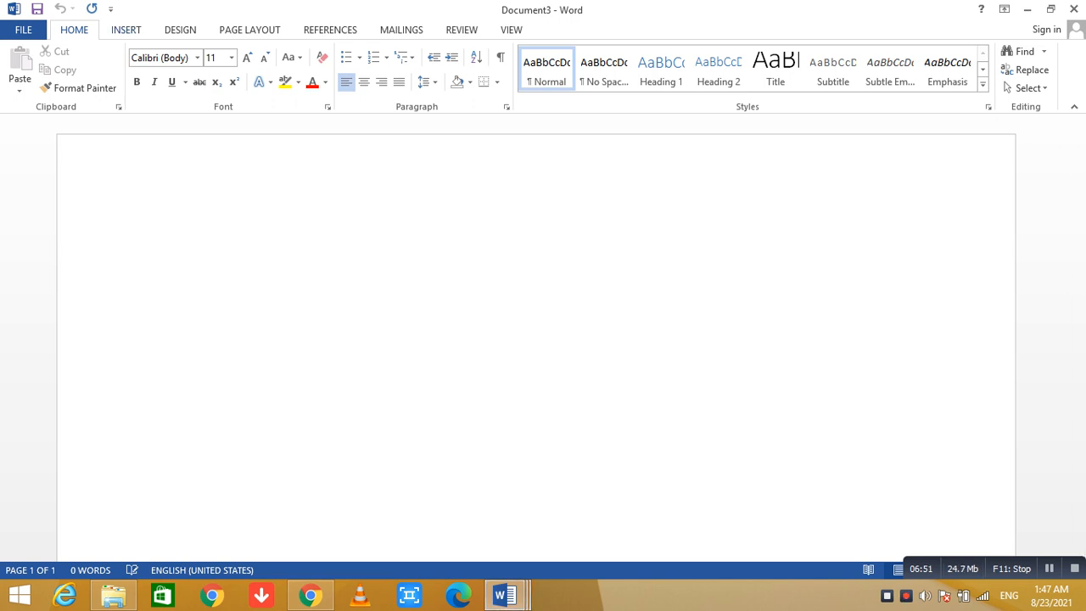
left_click(125, 30)
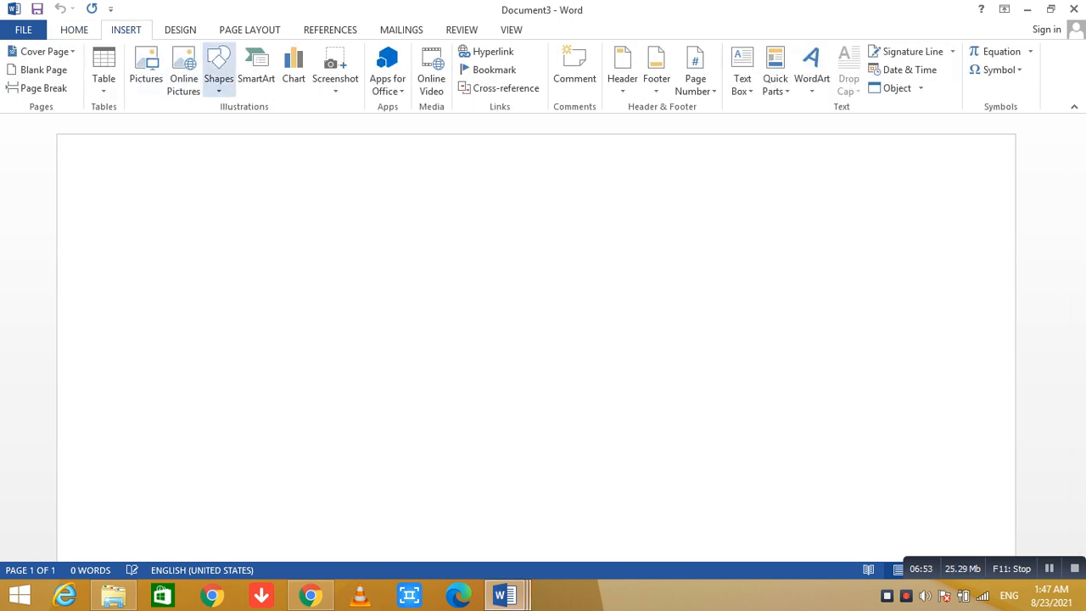
left_click(218, 72)
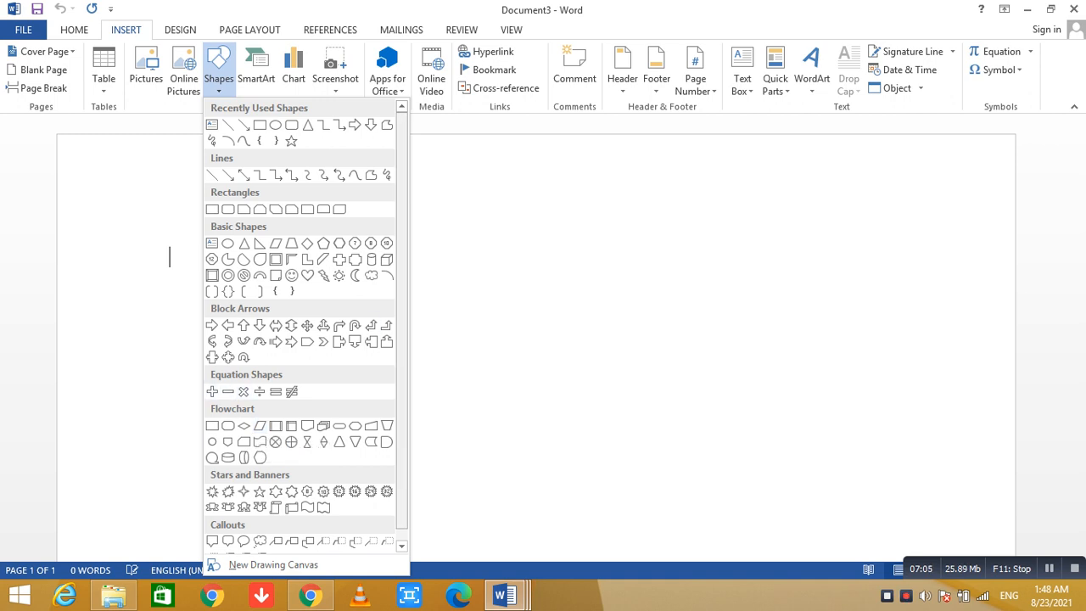
left_click(401, 546)
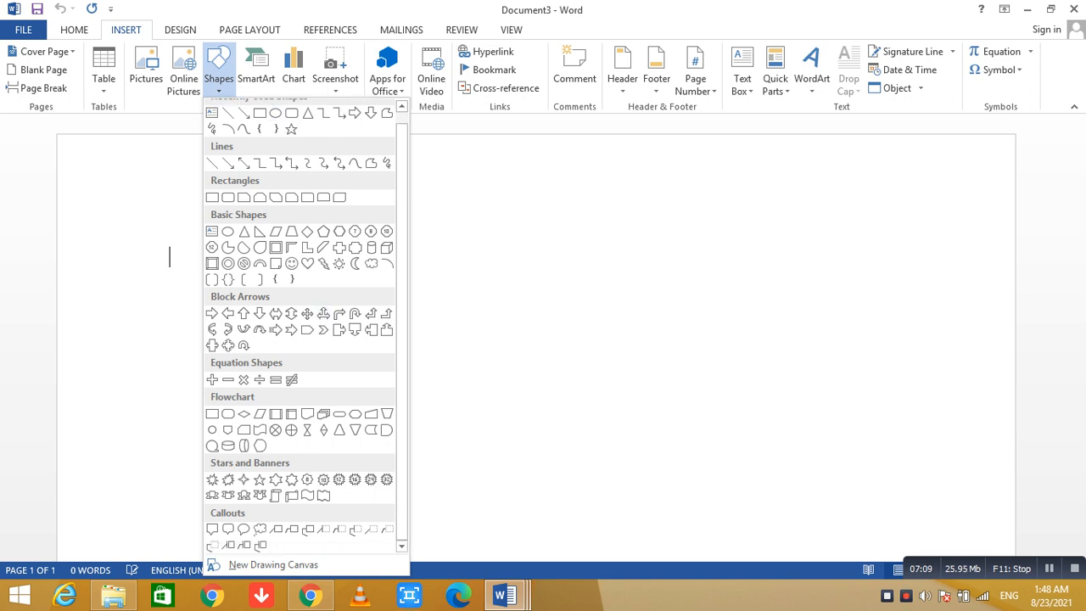
Browse the List, Process and Cycle SmartArt layouts, insert a Text Cycle graphic, and undo the insertion.
left_click(256, 69)
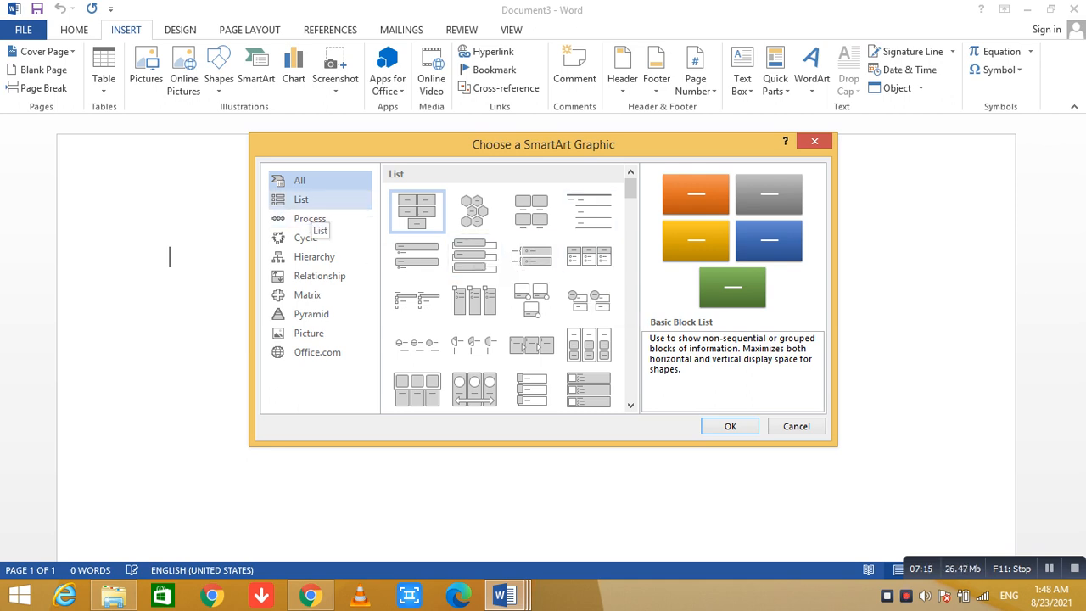
left_click(327, 200)
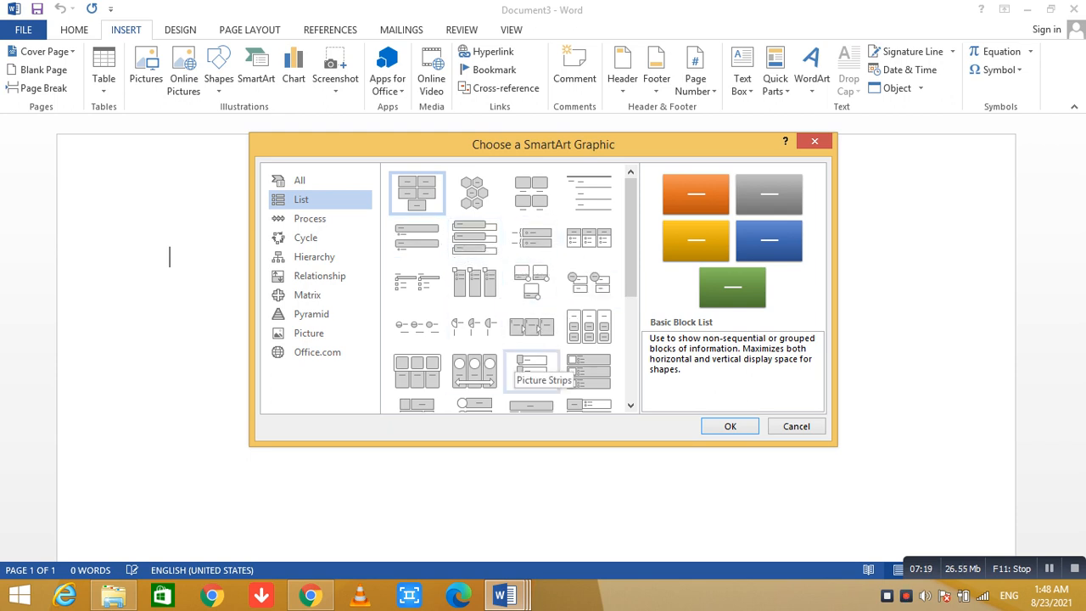
left_click(314, 219)
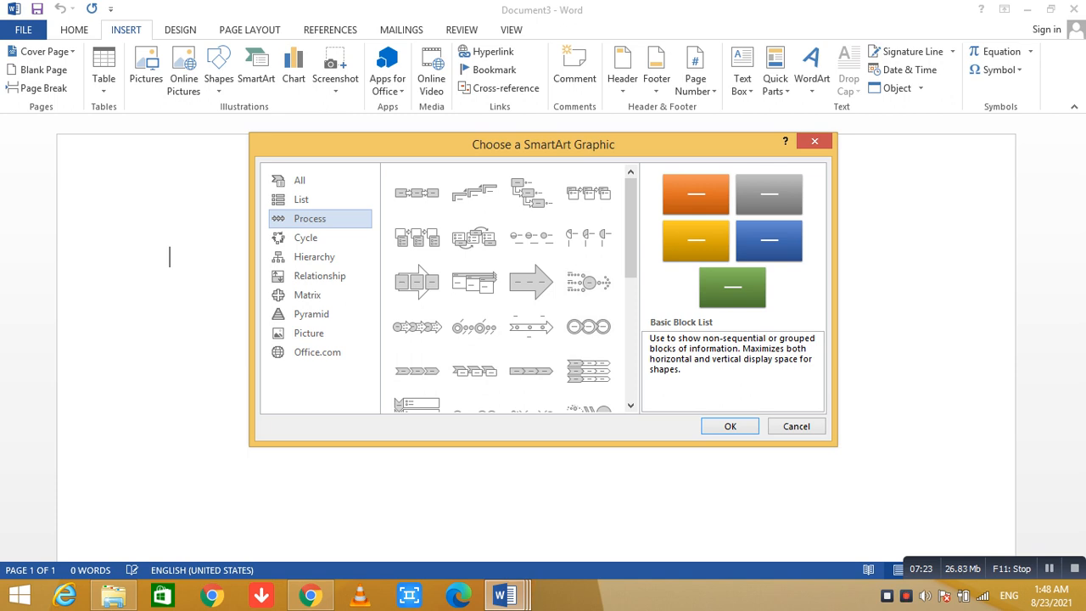
left_click(307, 237)
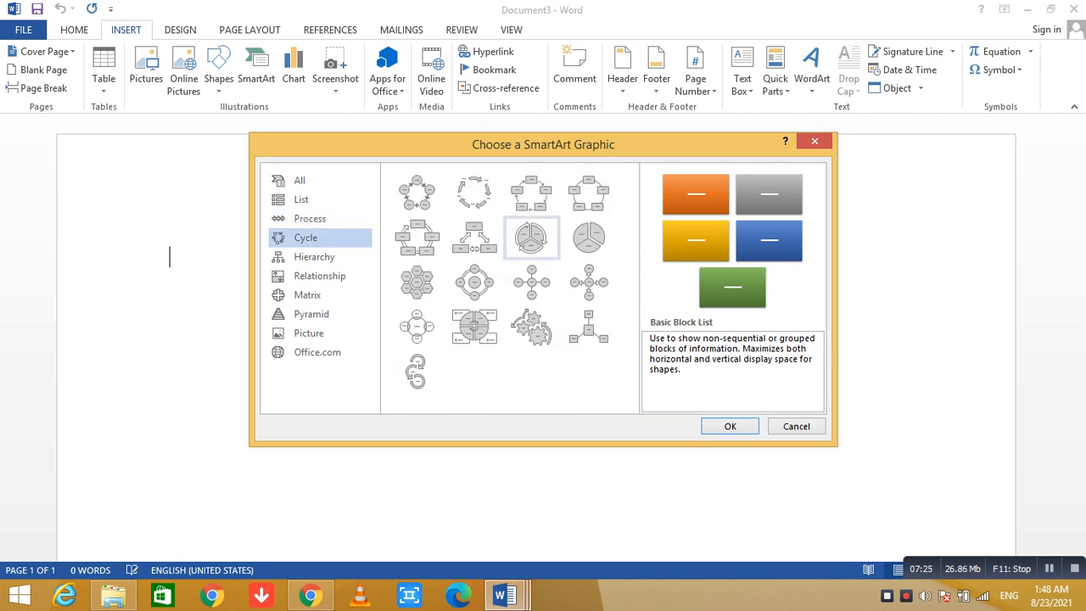
left_click(474, 193)
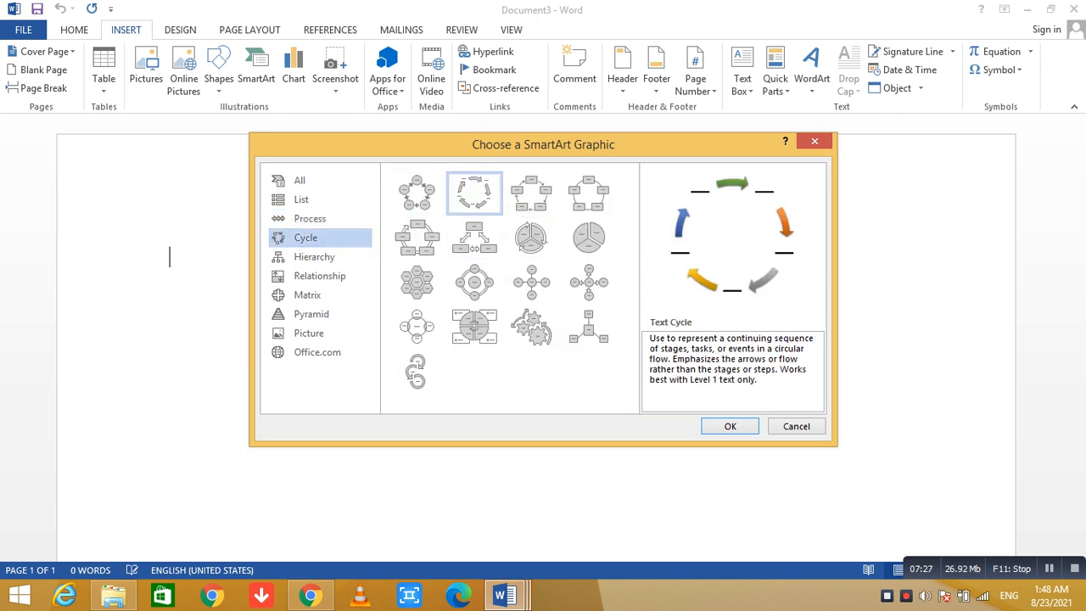
left_click(729, 425)
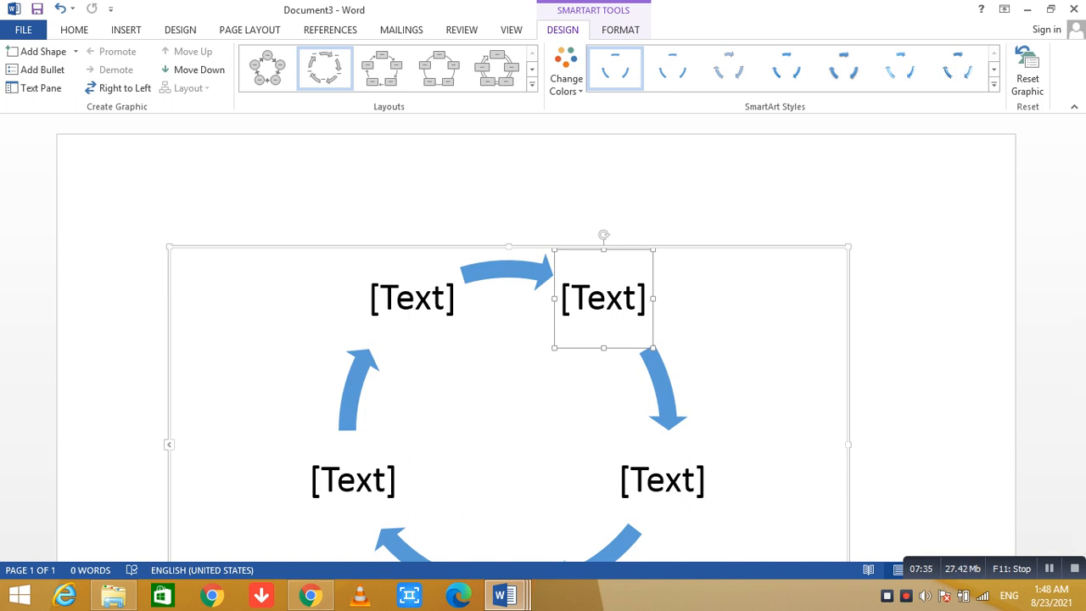
key("ctrl+z")
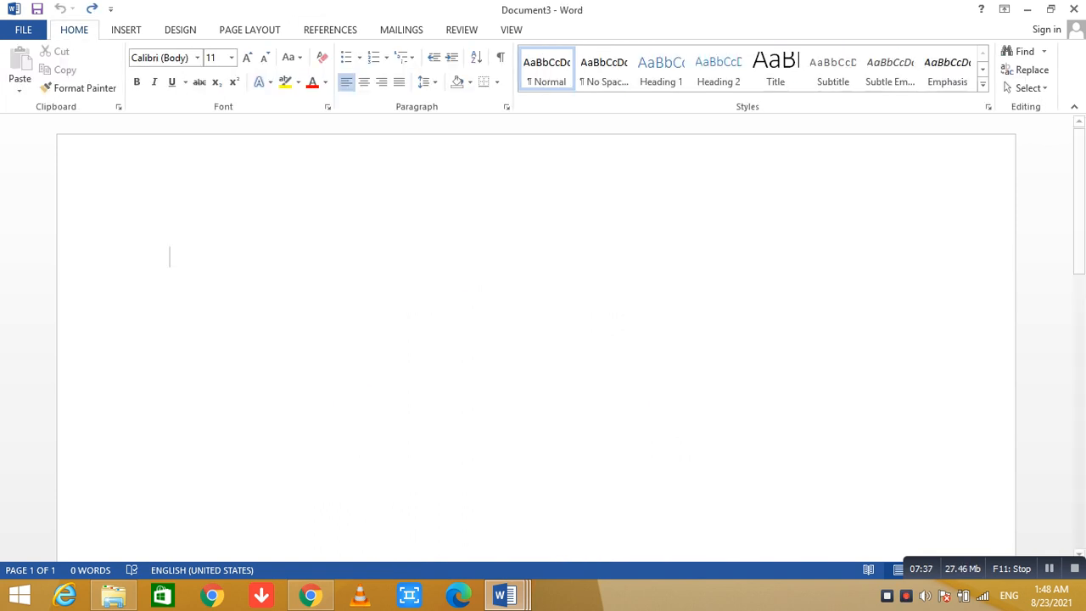
Insert a standard pie chart into the blank document.
left_click(180, 30)
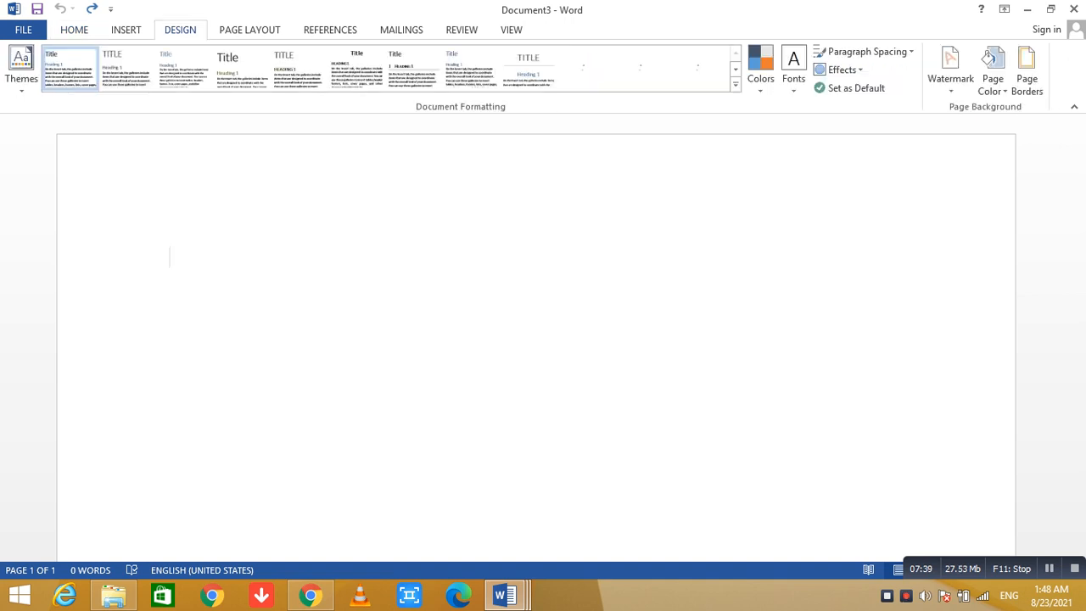
left_click(125, 30)
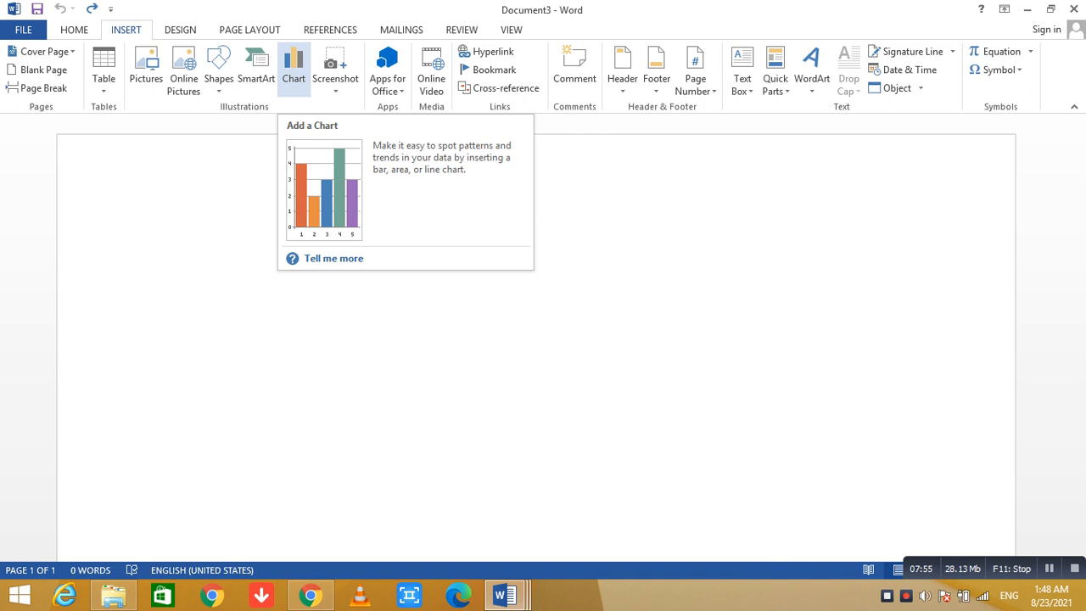
left_click(294, 69)
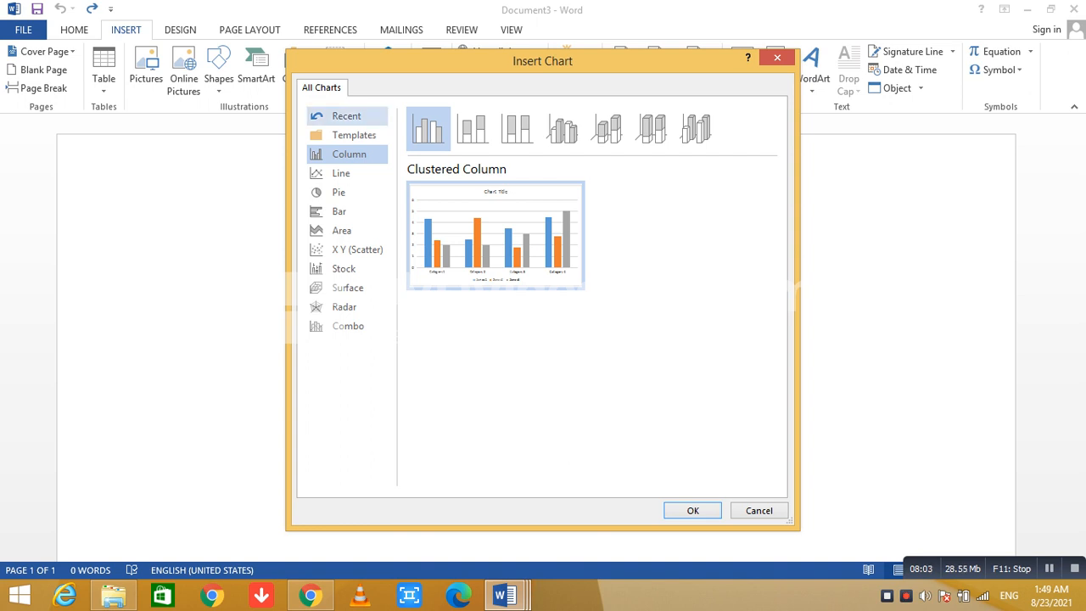
left_click(341, 173)
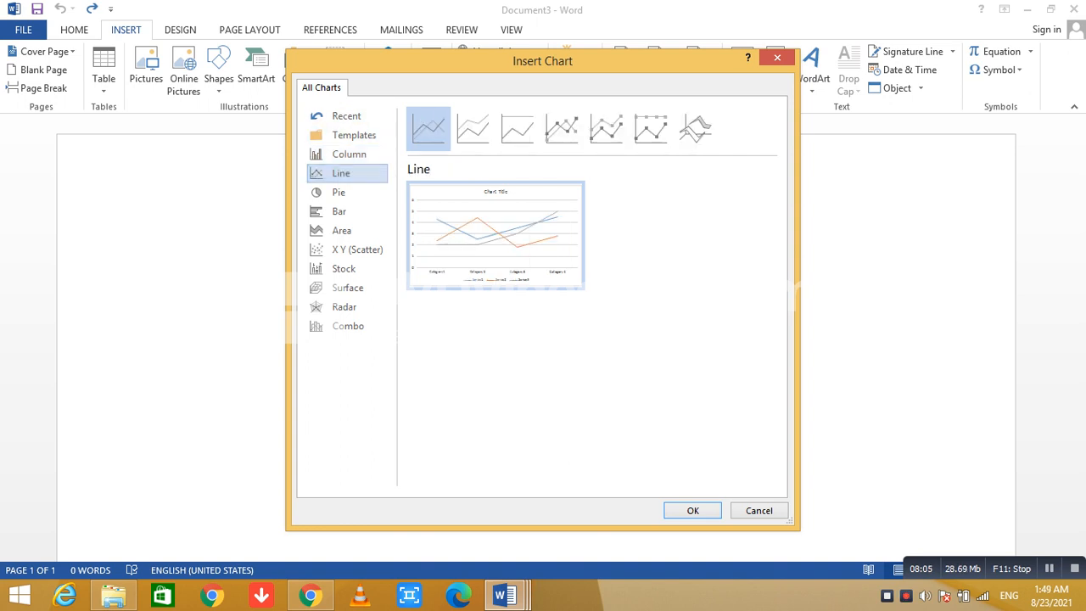
left_click(338, 191)
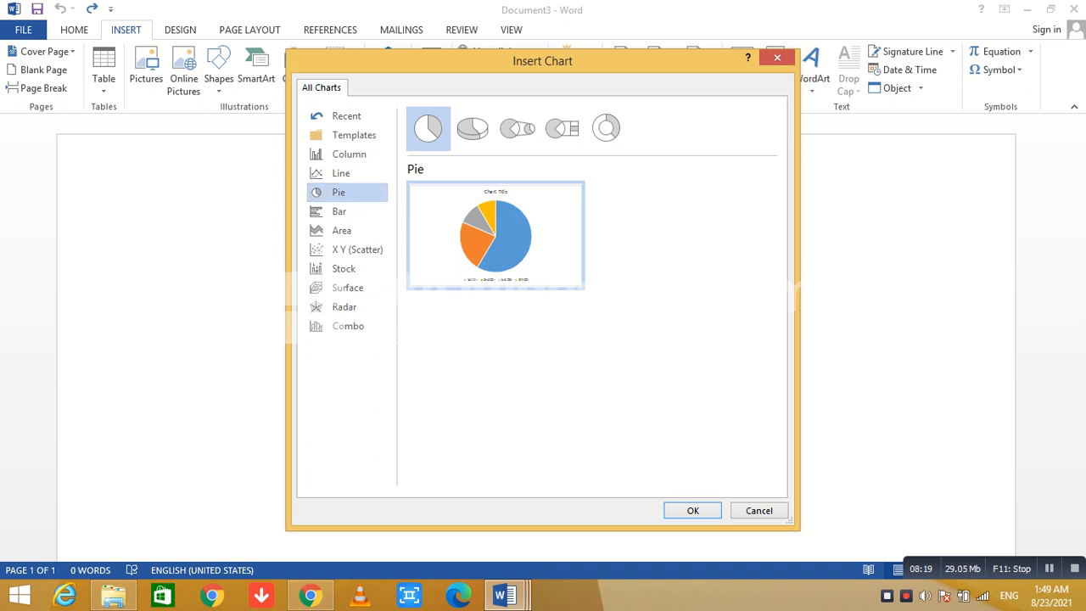
left_click(692, 511)
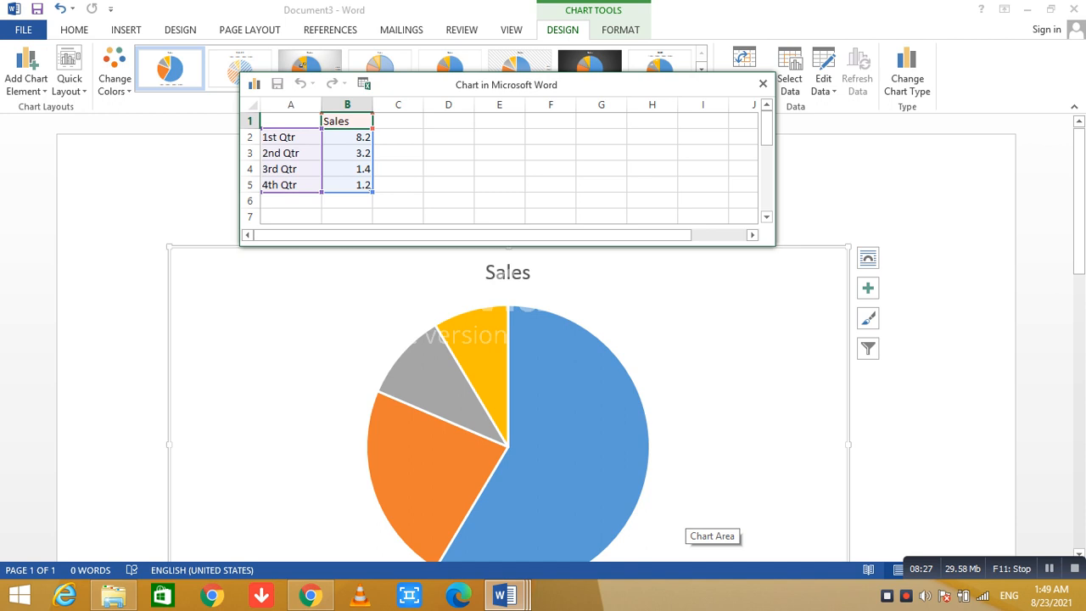
Rename the first category in the chart data sheet "cmputer" and set its value to 70.
double_click(351, 137)
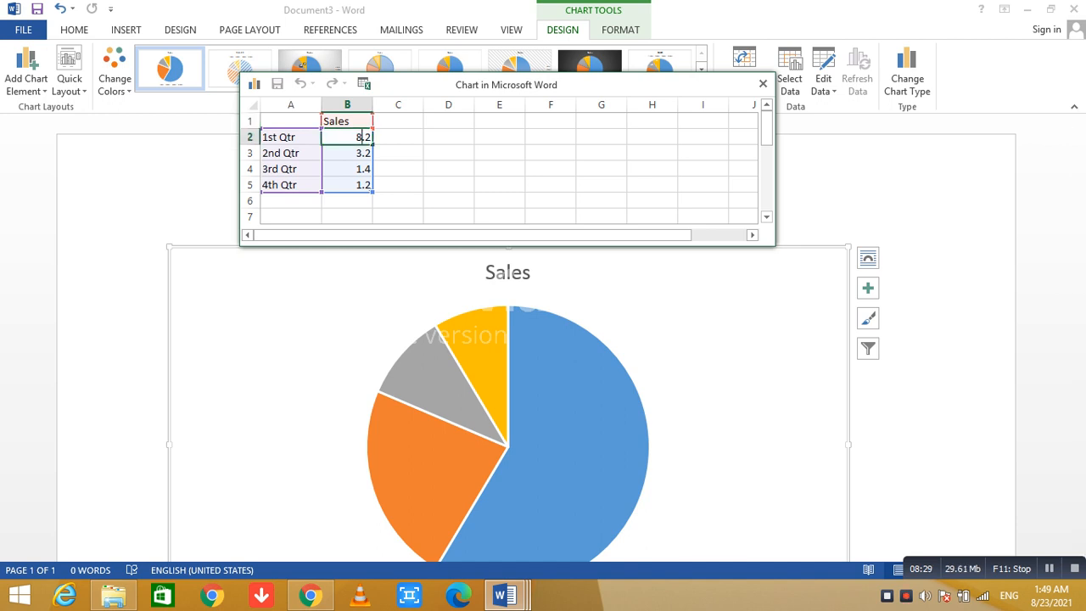
left_click(293, 139)
left_click(292, 185)
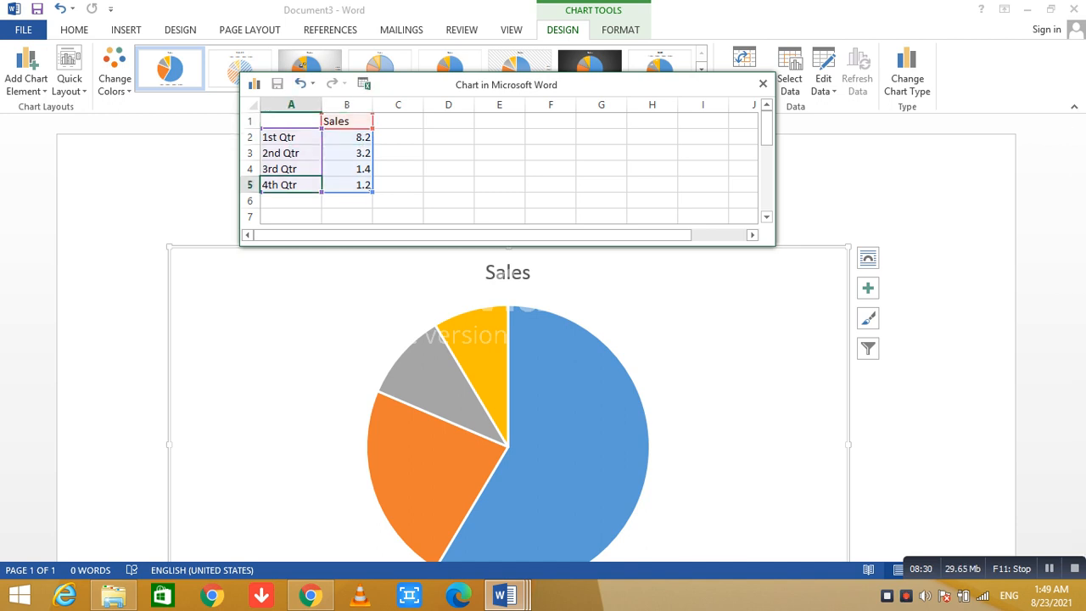
double_click(279, 136)
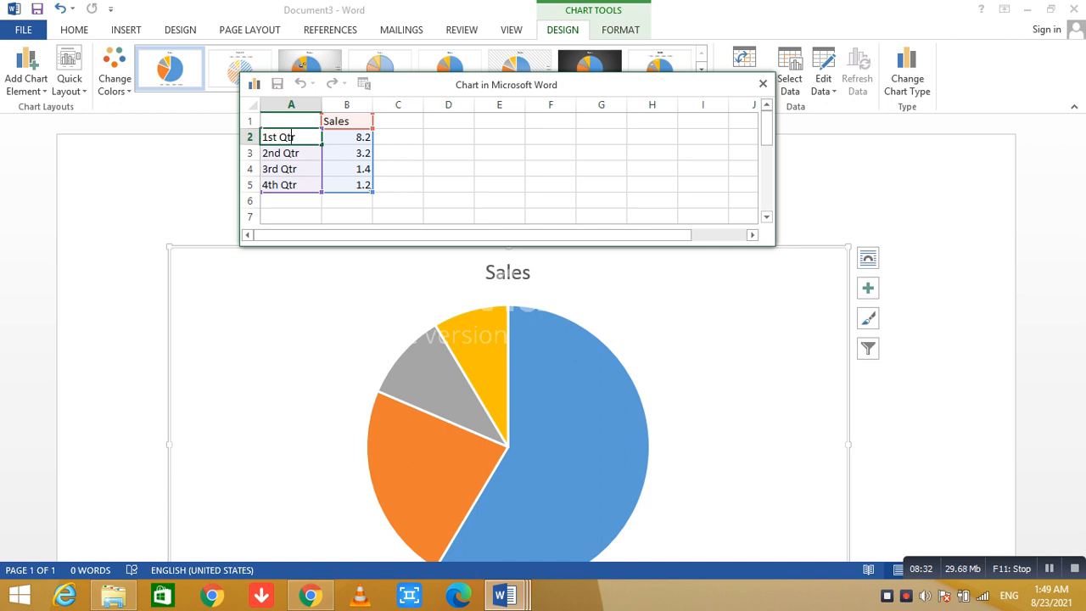
key("BackSpace")
key("BackSpace")
key("BackSpace")
key("BackSpace")
key("BackSpace")
key("BackSpace")
key("BackSpace")
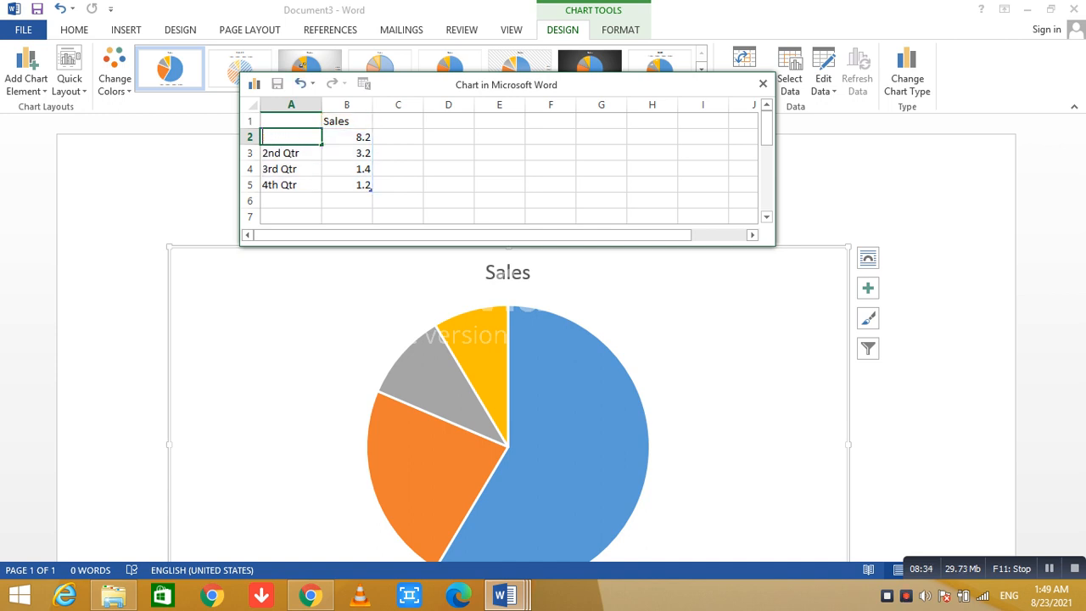
type("cmputer")
key("Tab")
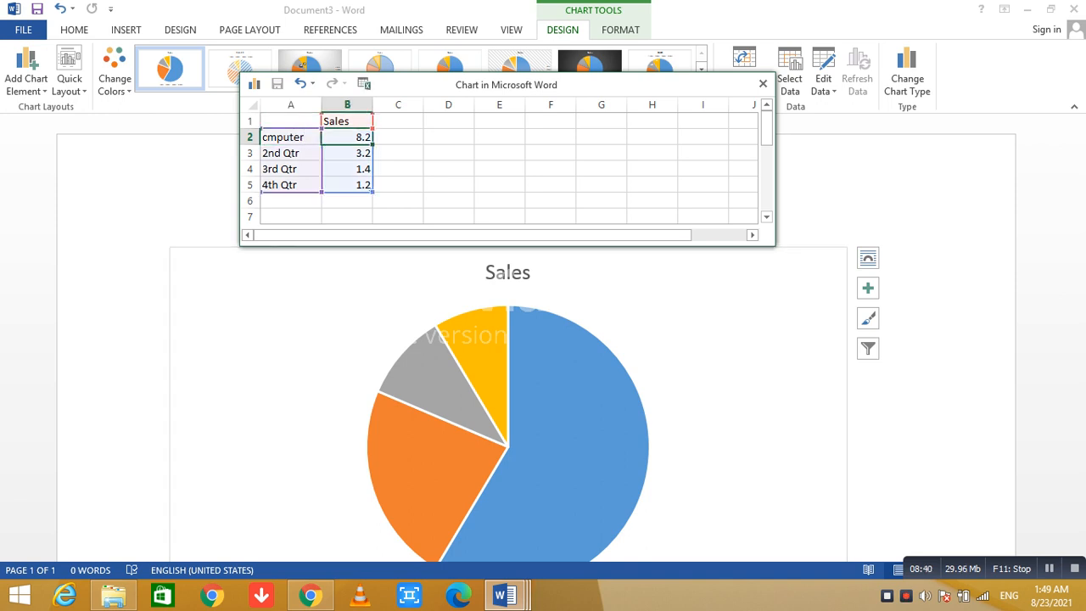
type("70")
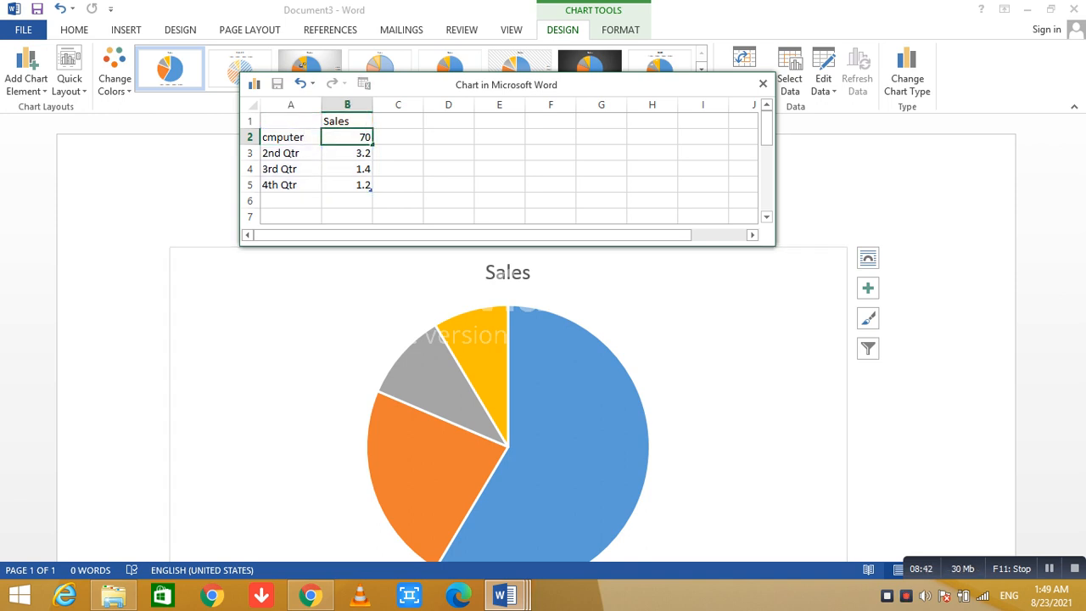
Replace the second category name in the chart data with "Math".
left_click(283, 153)
key("Right")
key("Right")
key("Right")
key("BackSpace")
key("BackSpace")
key("BackSpace")
key("BackSpace")
key("BackSpace")
key("BackSpace")
key("BackSpace")
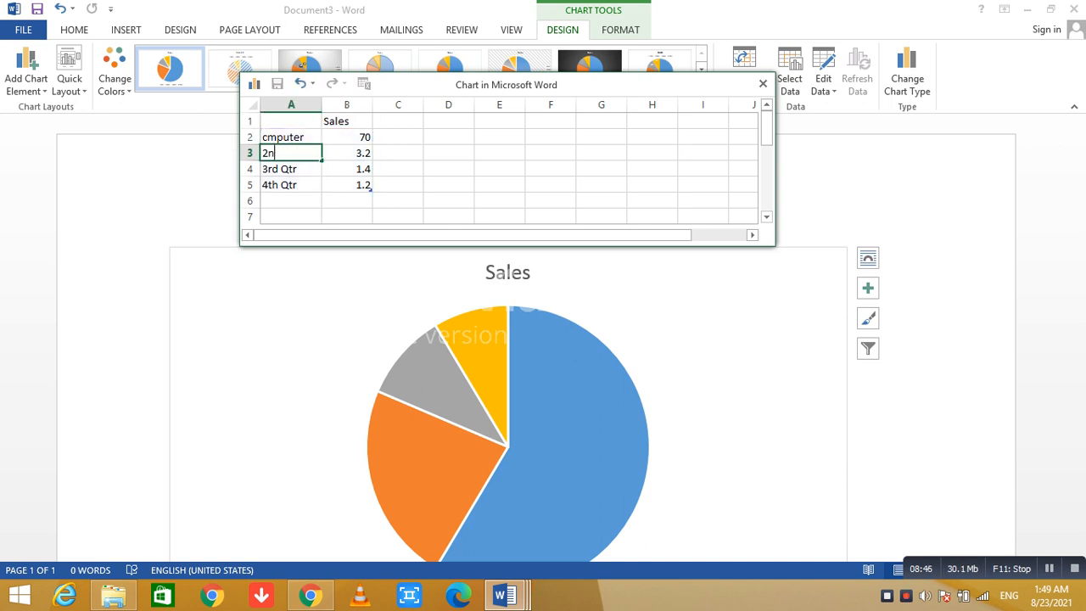
type("Math")
Set the value for the Math category to 90.
left_click(347, 153)
double_click(363, 152)
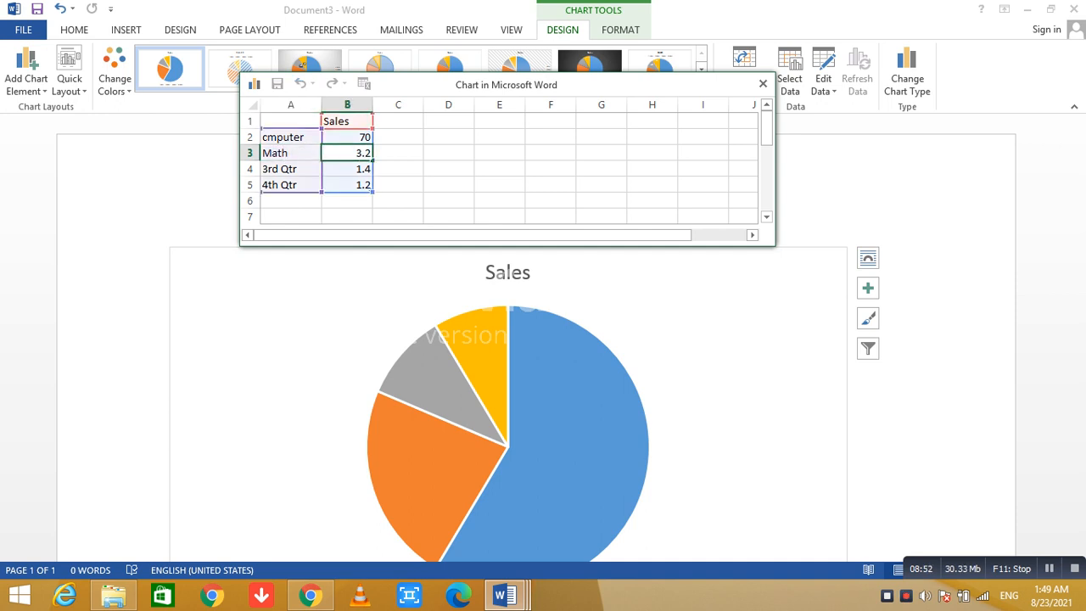
key("BackSpace")
key("BackSpace")
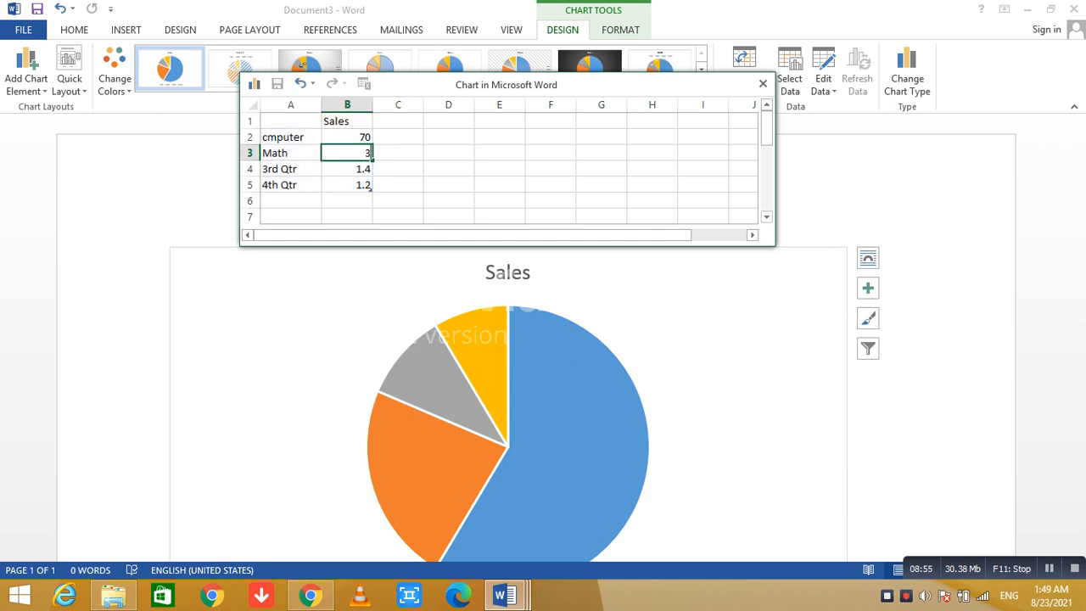
type("90")
key("Return")
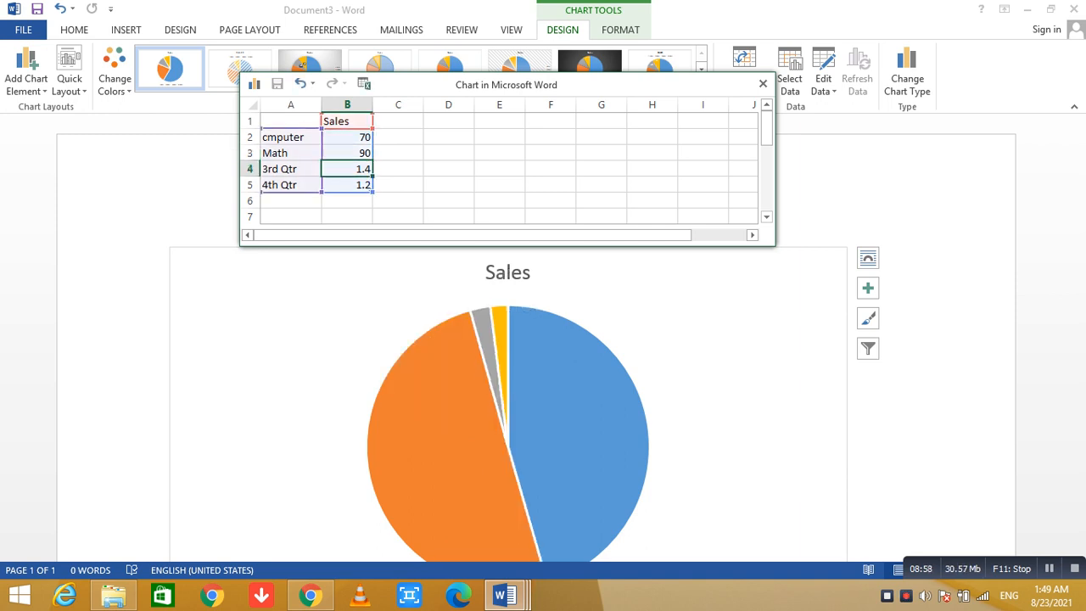
Set the value of the third category to 90 and the fourth to 80 in the chart data.
key("BackSpace")
type("90")
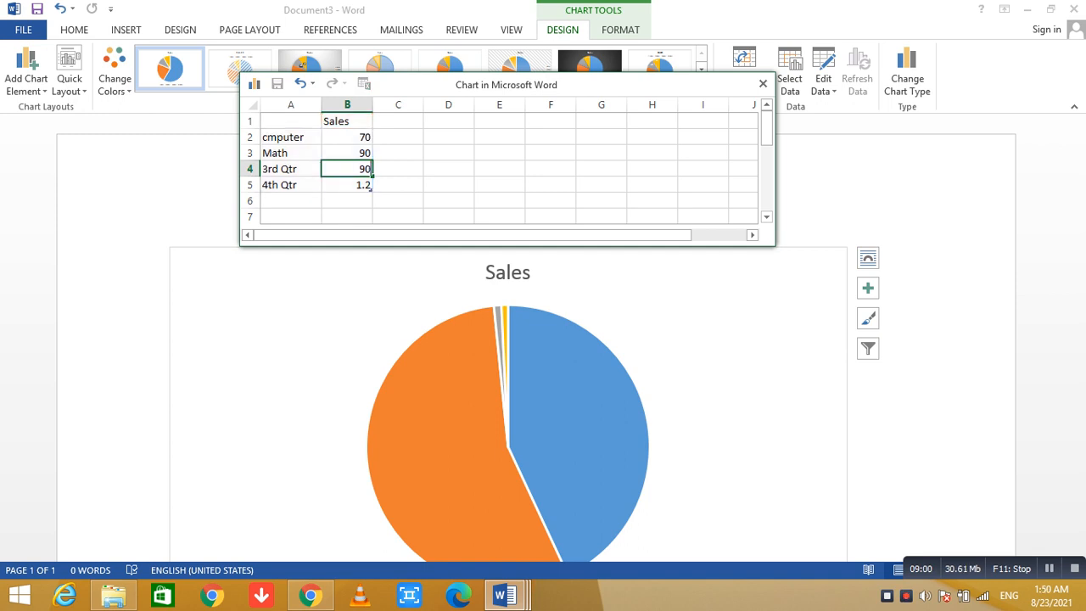
key("Return")
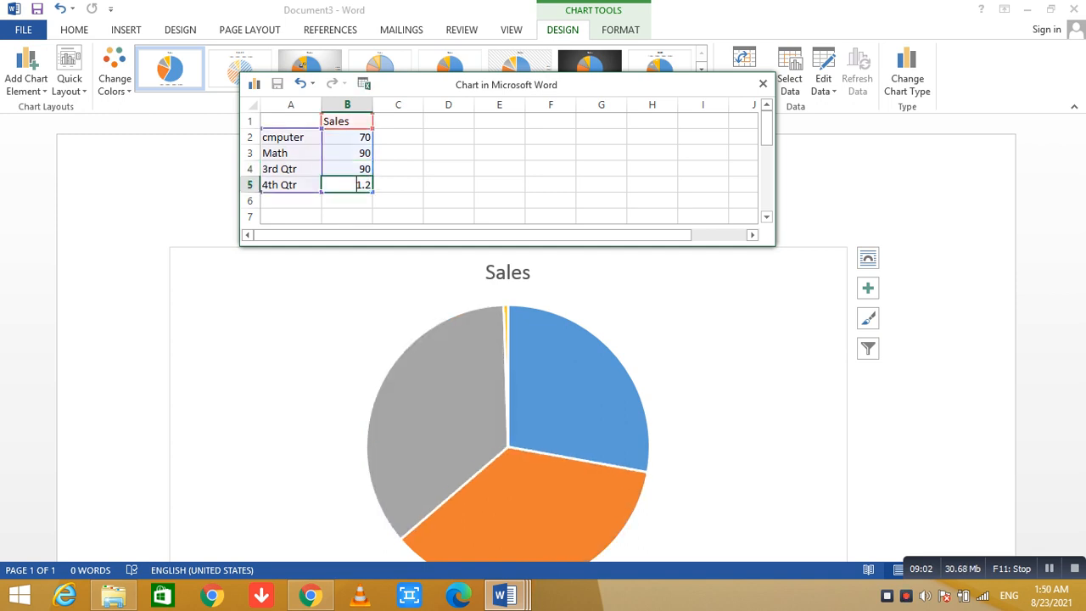
type("80")
Rename the third and fourth chart categories "physics" and "chemistry".
left_click(290, 169)
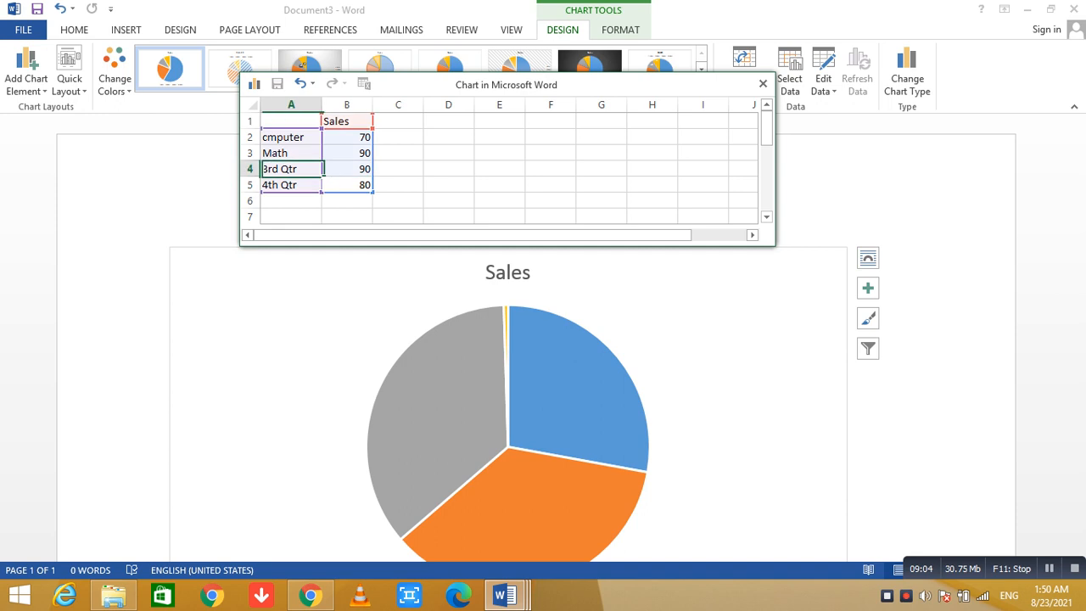
type("phy")
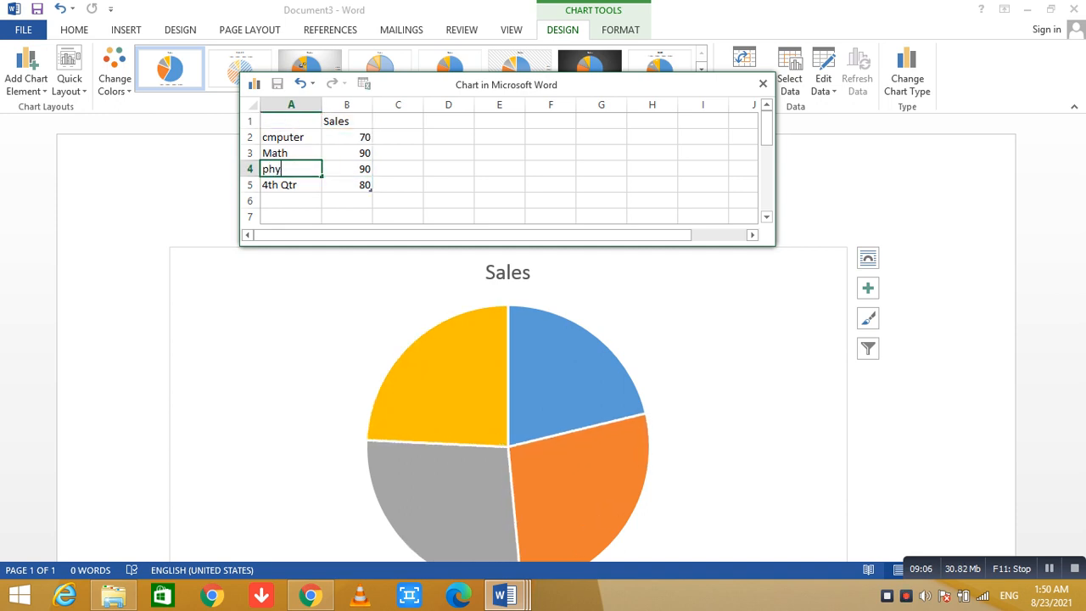
type("sics")
key("Return")
type("ch")
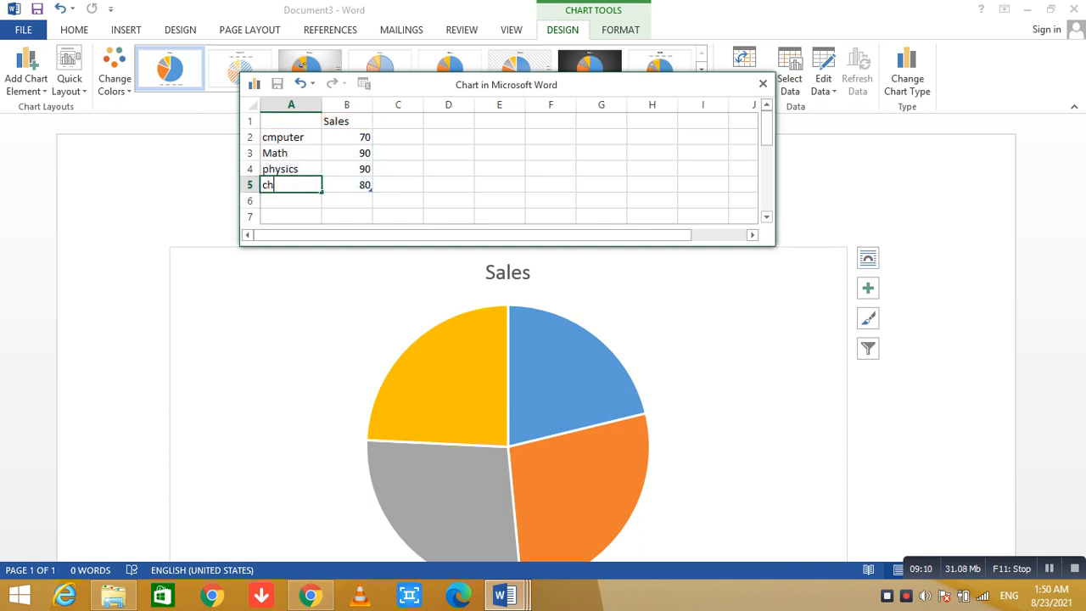
type("emistry")
key("Return")
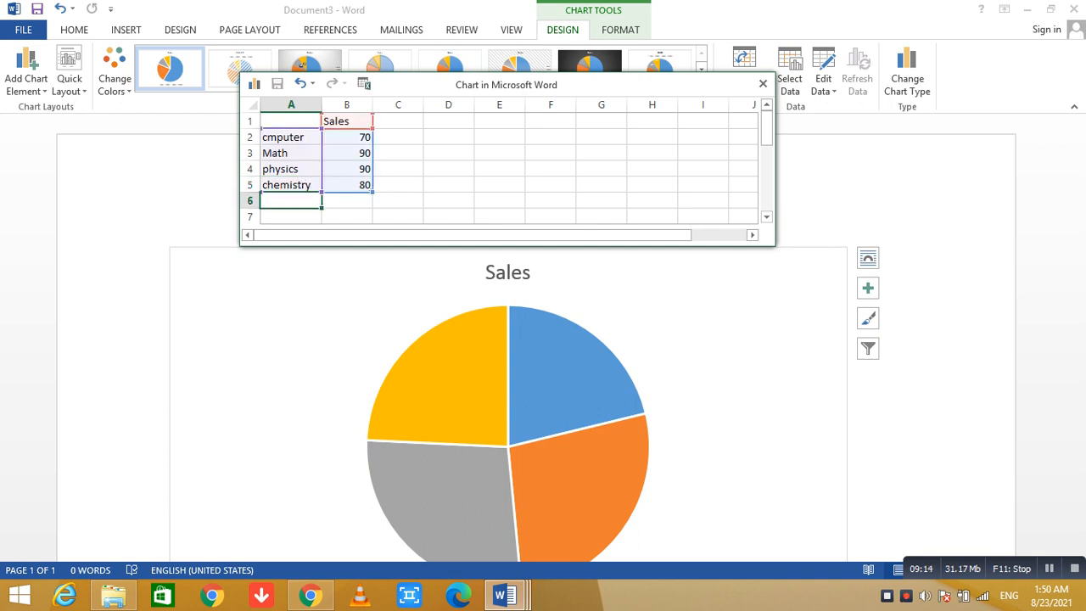
Open the formatting options for the chart area and return to the document text beside the chart.
left_click(730, 339)
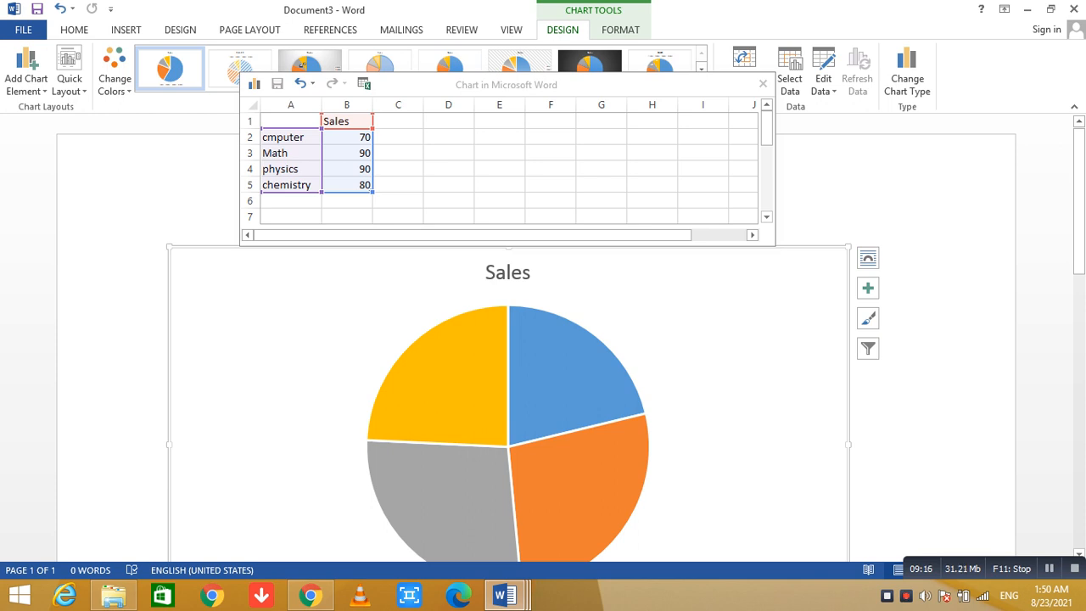
double_click(782, 296)
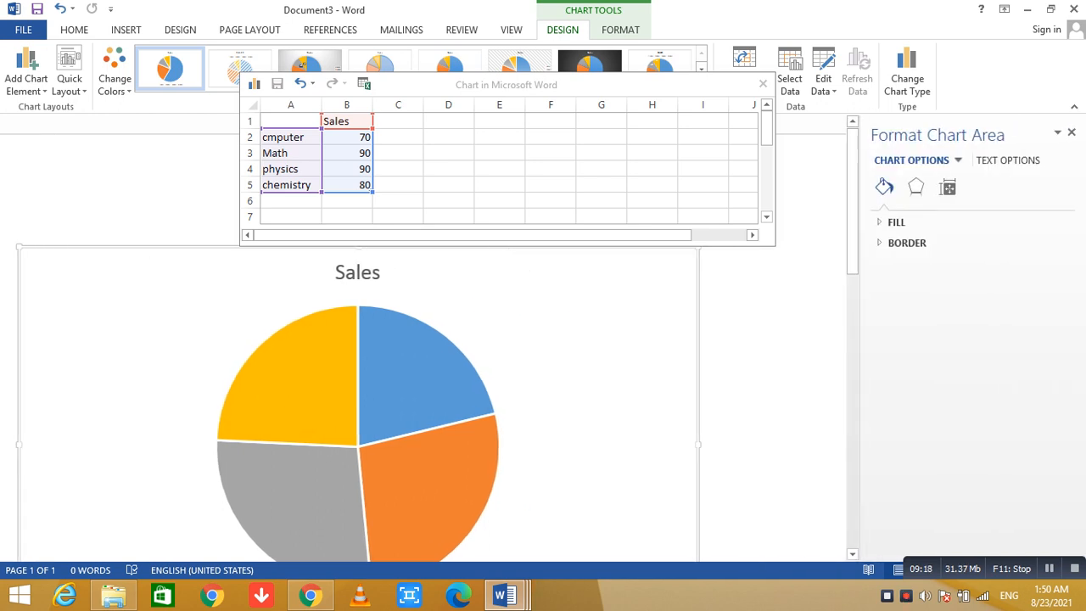
double_click(782, 296)
double_click(767, 296)
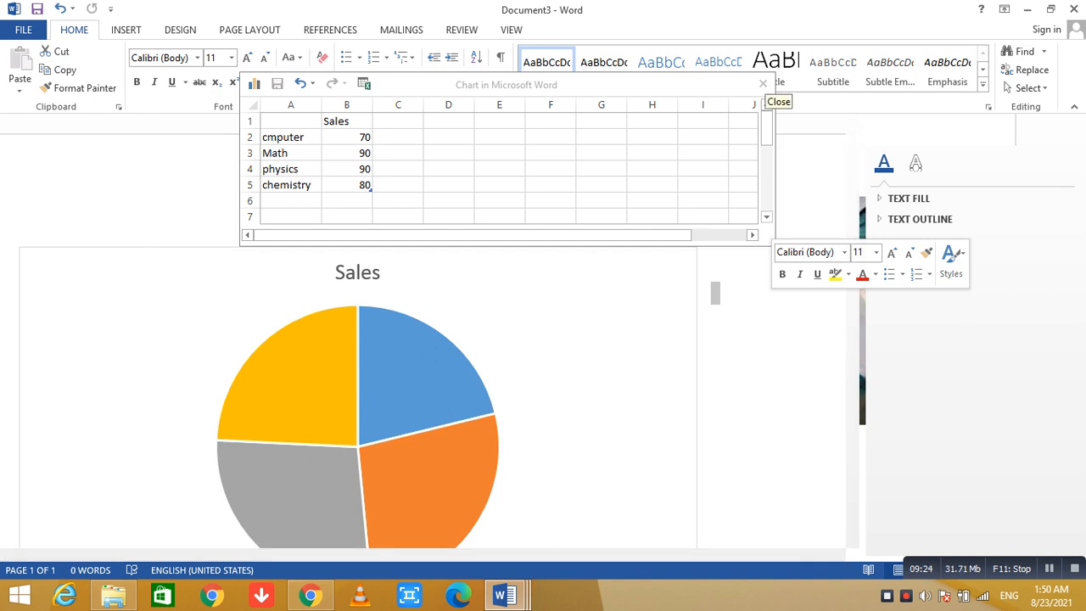
Change the Sales series heading in cell B1 to "Result" and leave the chart data sheet.
left_click(347, 121)
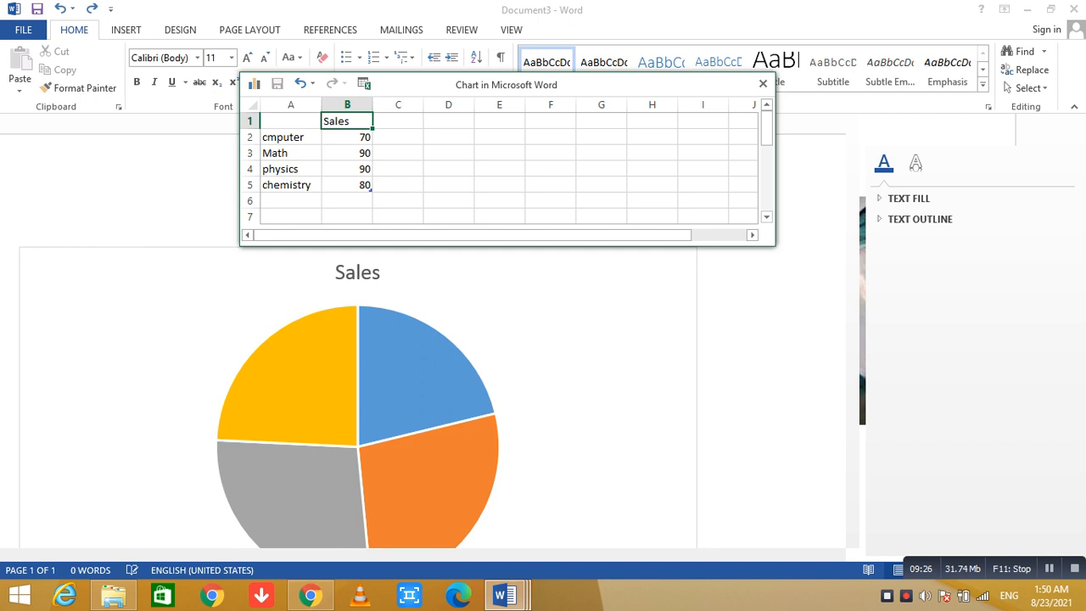
key("BackSpace")
type("Result")
key("Return")
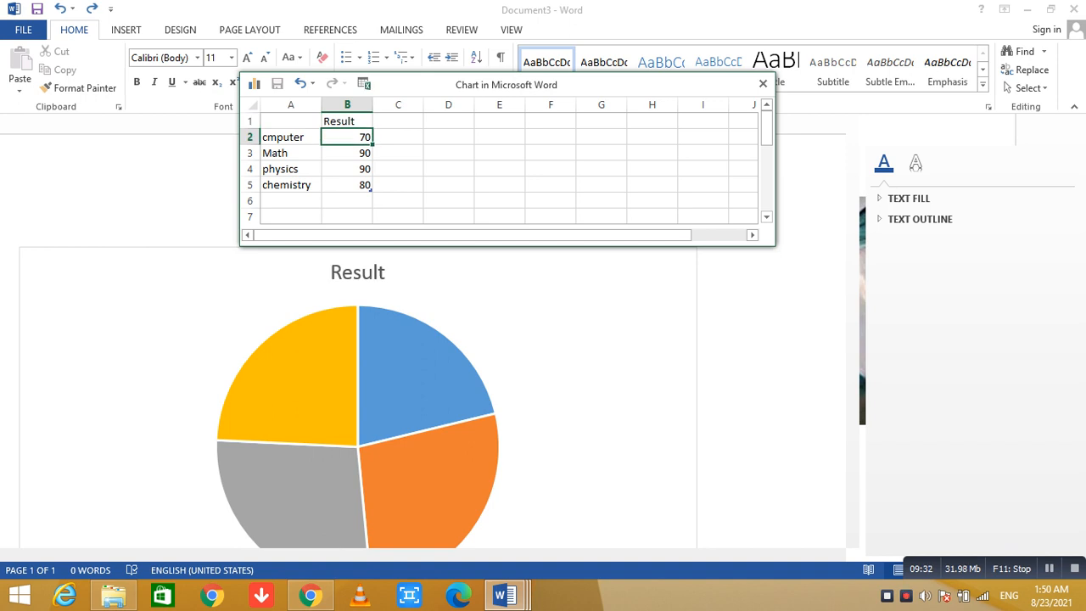
left_click(711, 257)
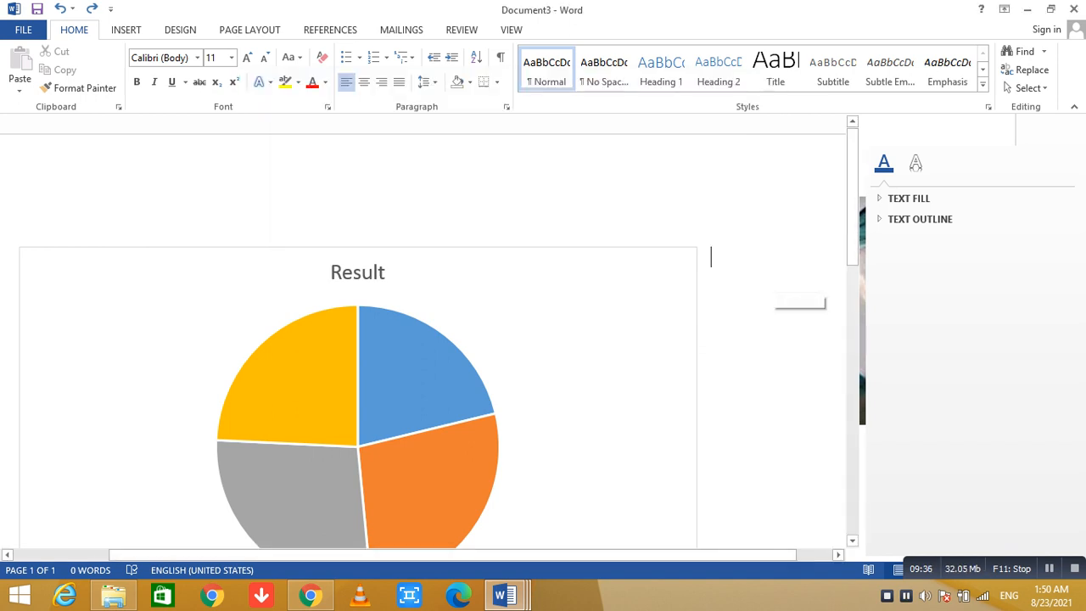
Replace the Result pie chart with a default Clustered Column chart and close its data sheet.
left_click_drag(852, 196, 852, 266)
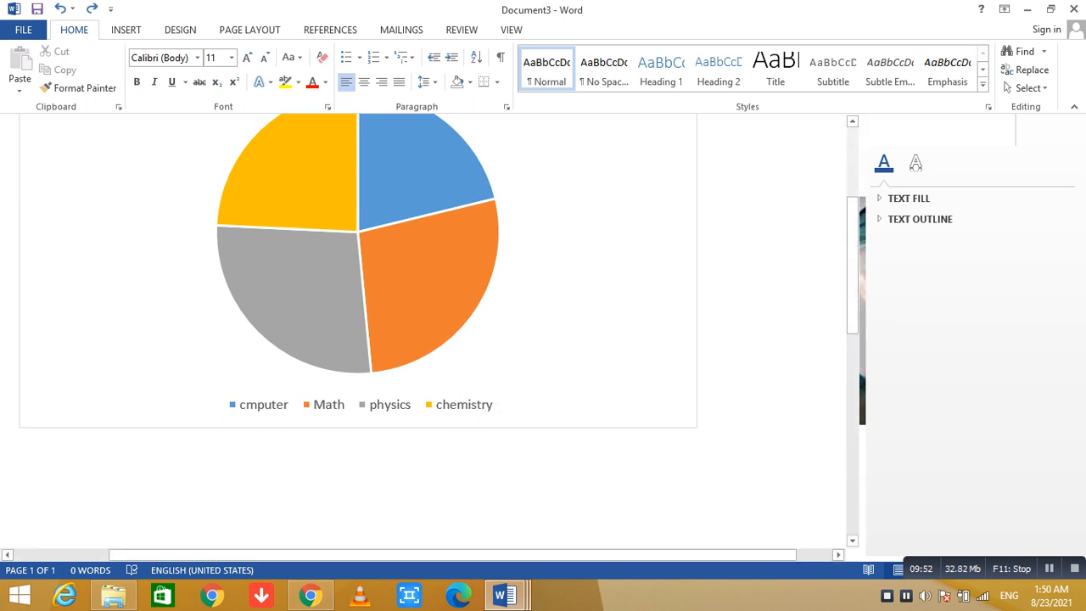
double_click(774, 316)
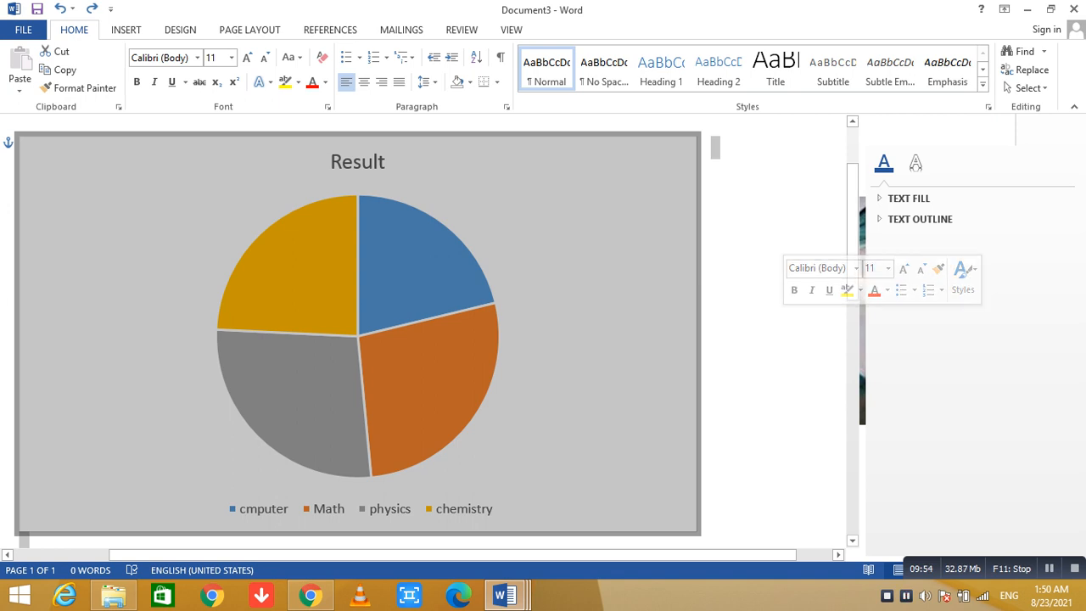
left_click(126, 29)
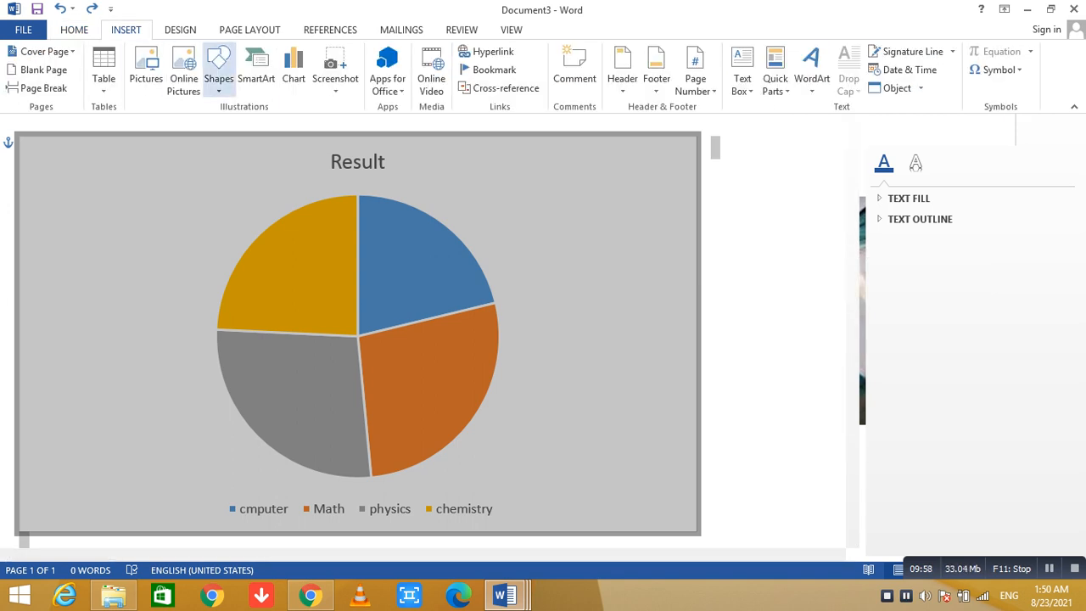
left_click(294, 72)
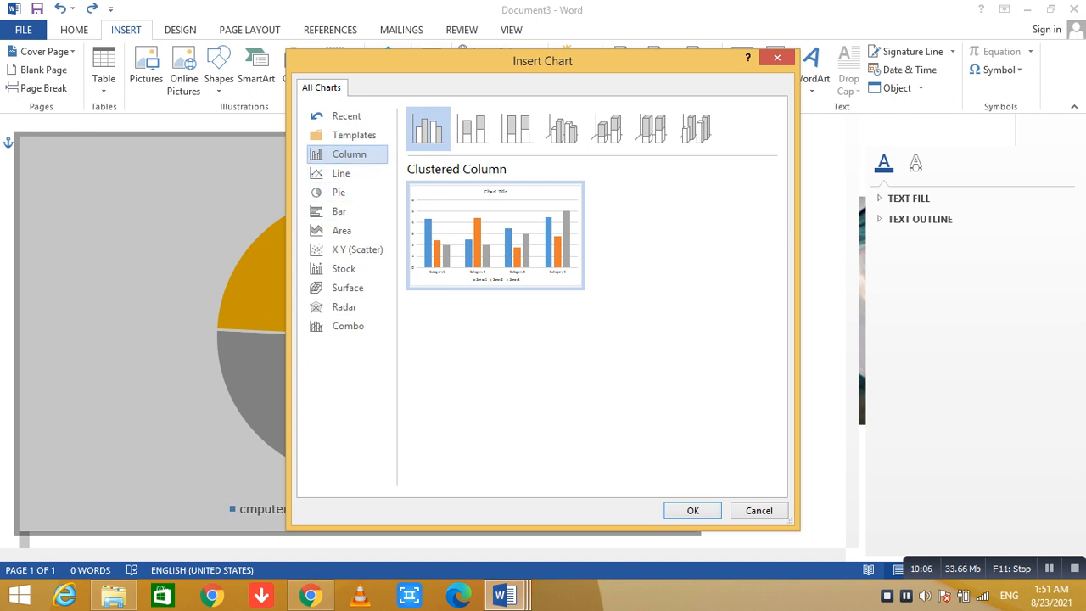
left_click(692, 510)
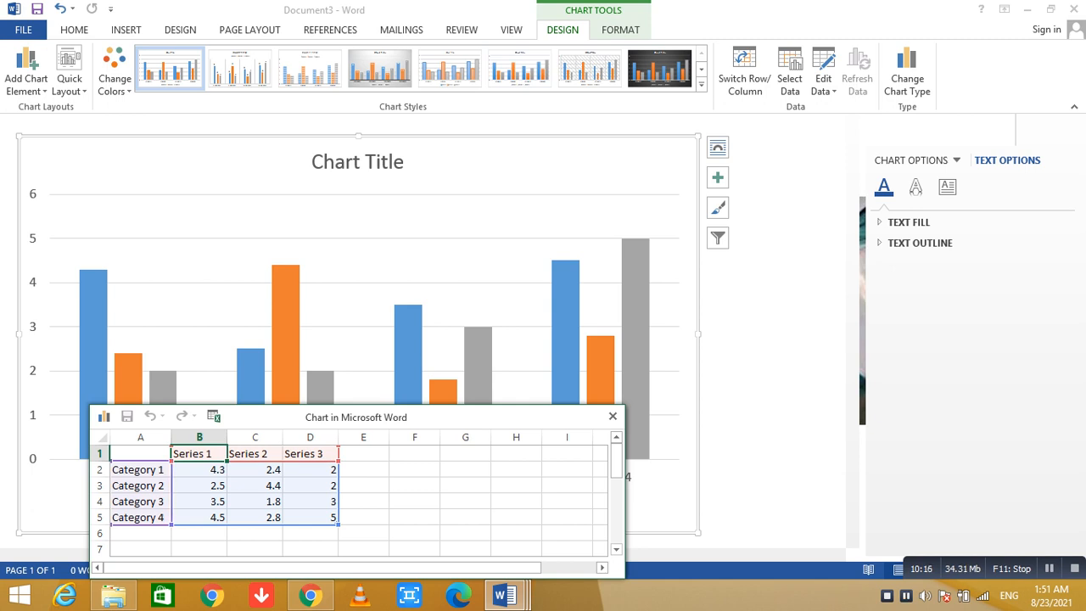
left_click(612, 416)
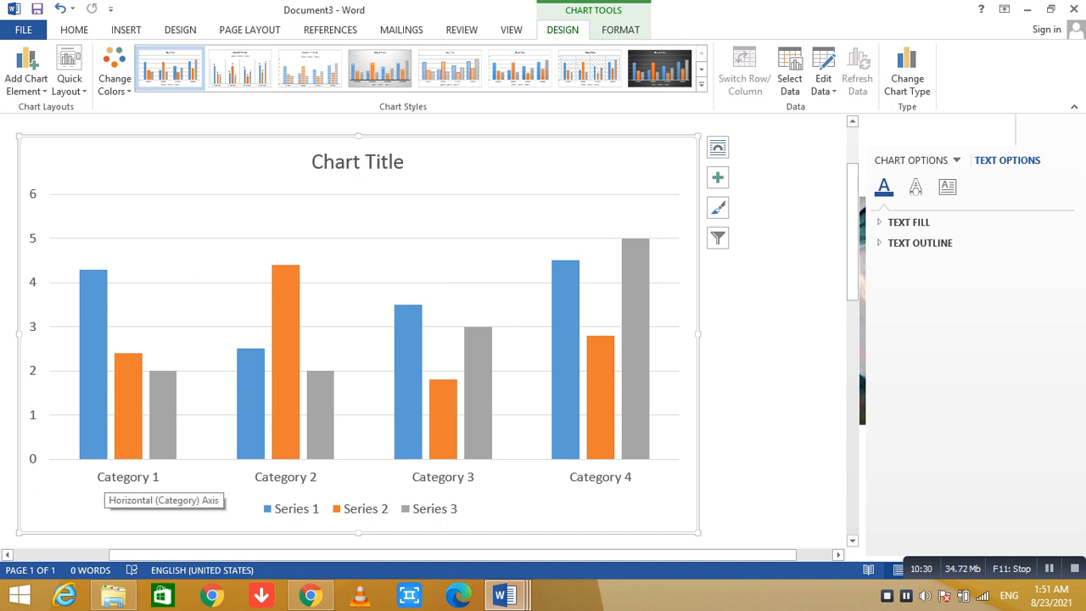
Examine the formatting options for the column chart's title, plot area, data series and chart area.
left_click(357, 162)
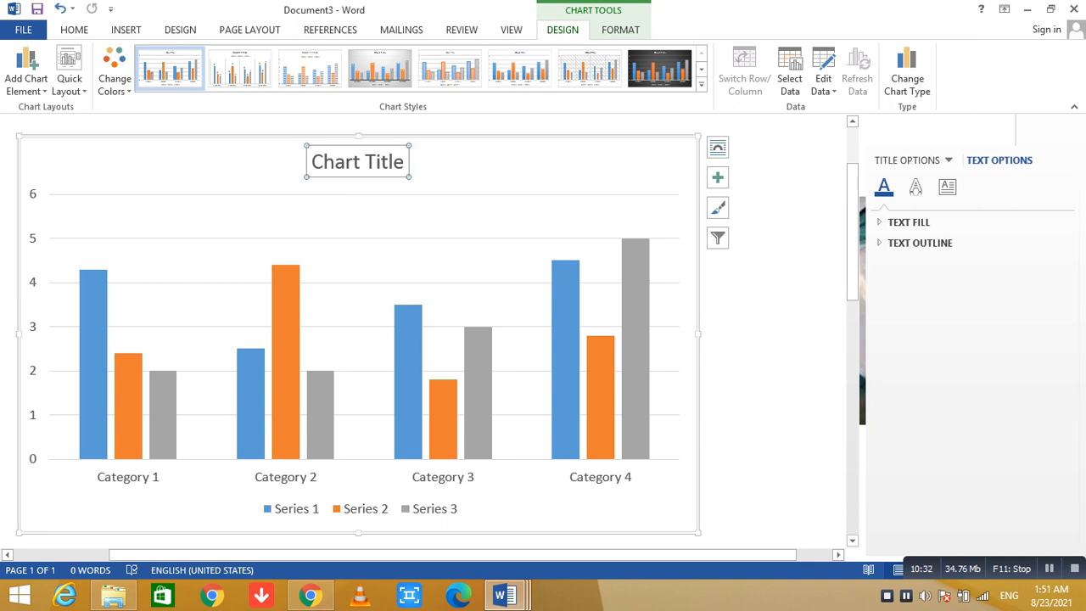
left_click(364, 256)
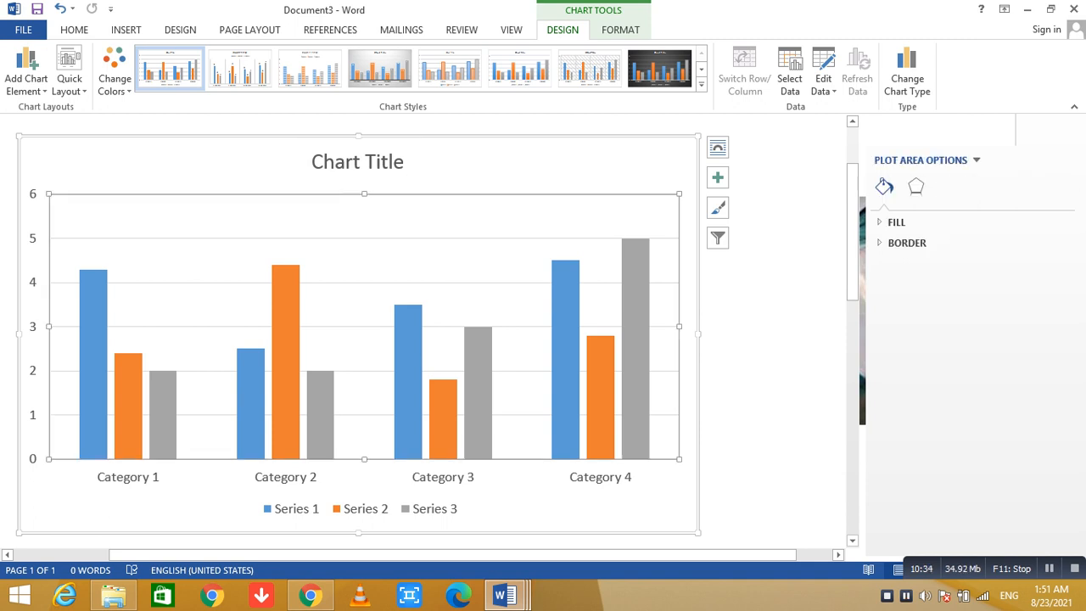
left_click(635, 347)
left_click(770, 347)
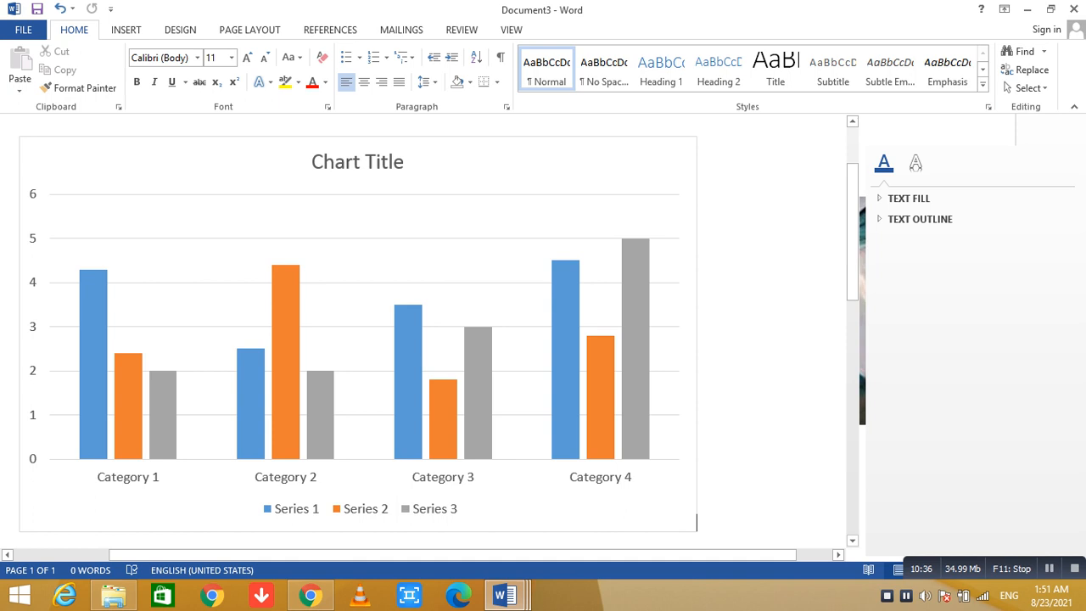
left_click(286, 363)
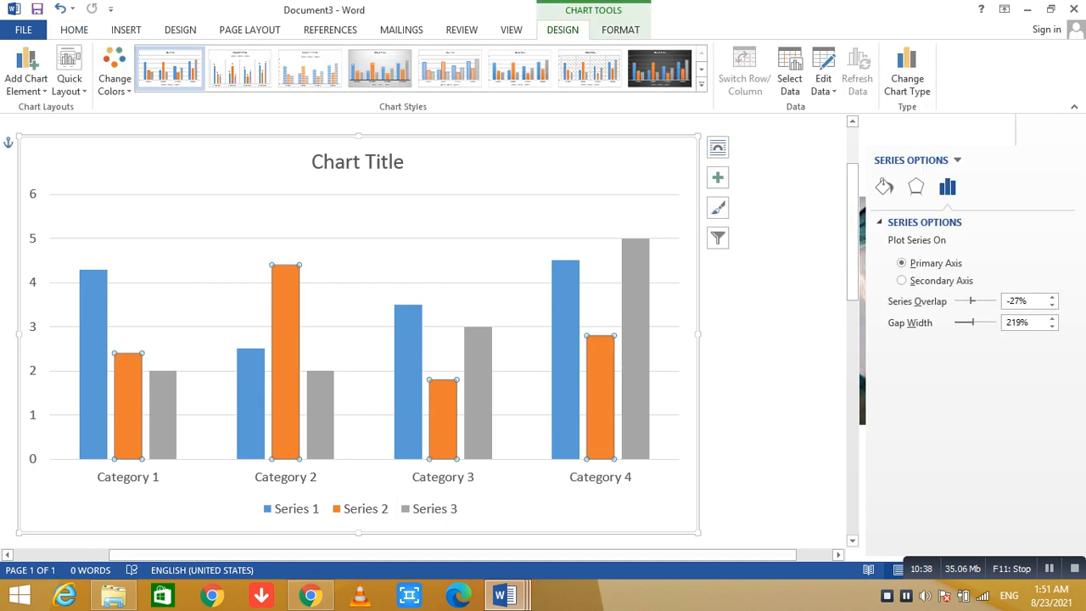
scroll(359, 331, "down", 4)
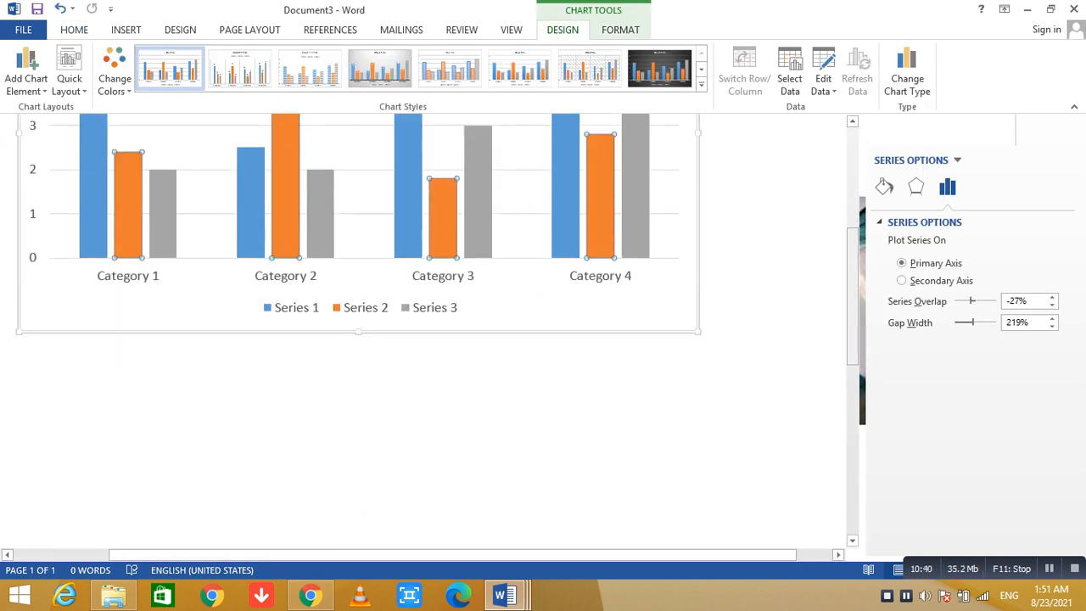
key("Escape")
left_click(286, 195)
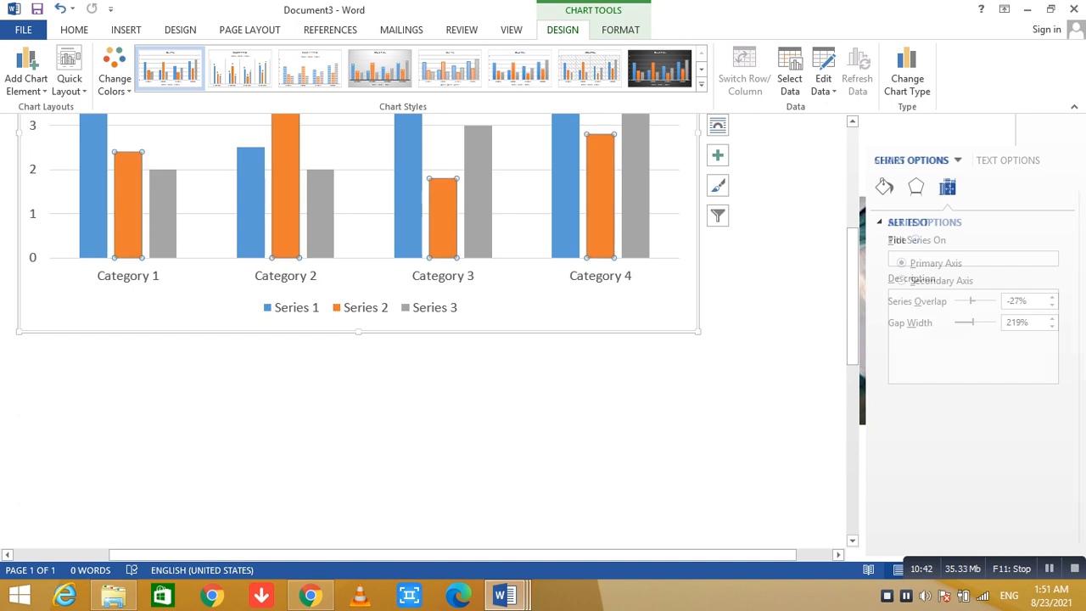
left_click(195, 309)
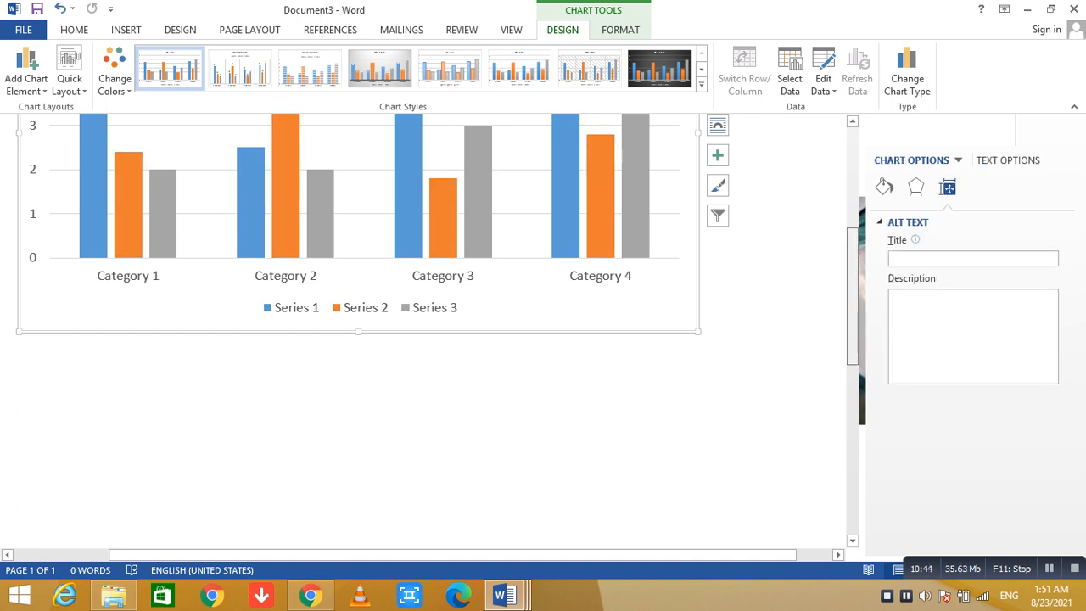
Add a data table beneath the columns of the chart.
scroll(359, 331, "up", 5)
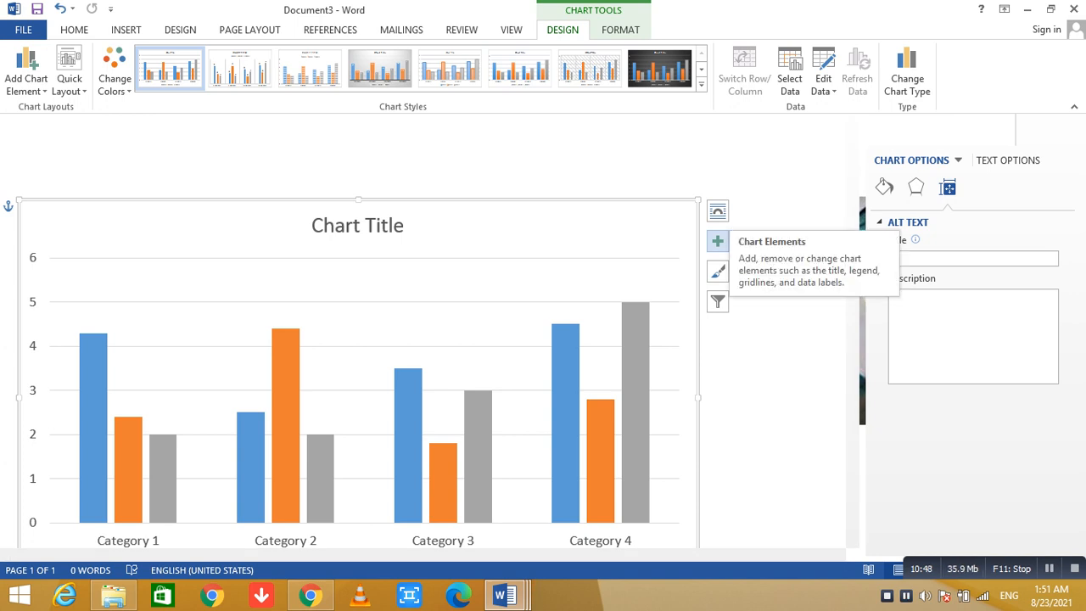
left_click(717, 241)
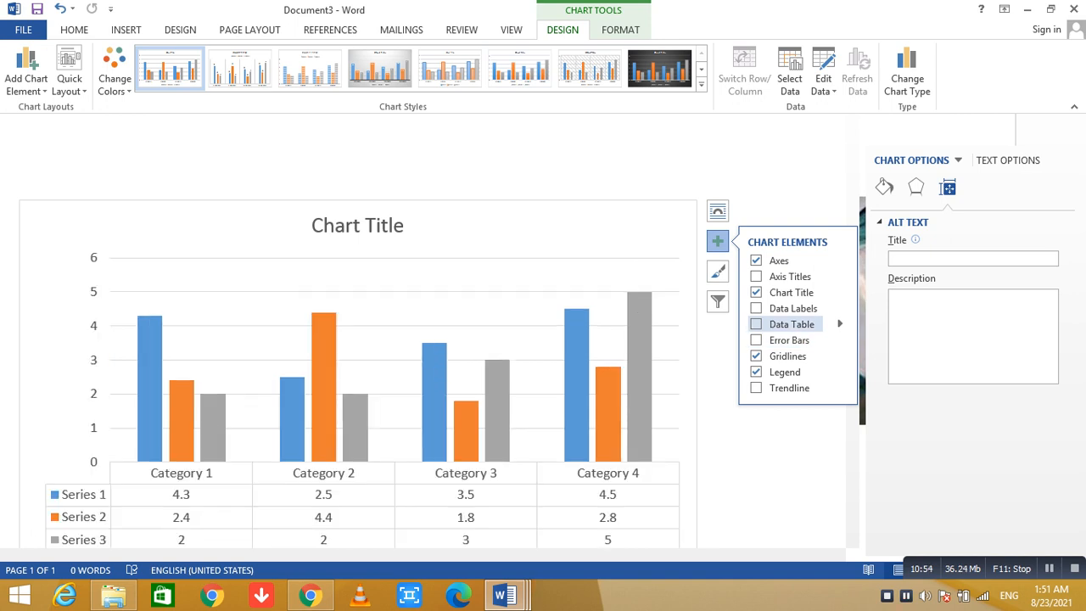
left_click(755, 324)
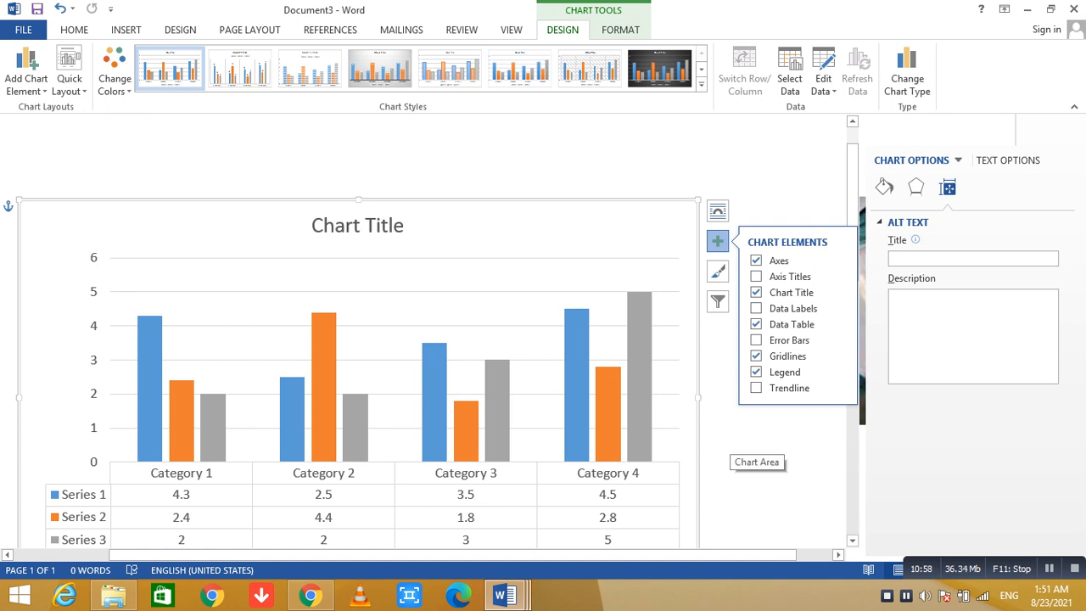
scroll(746, 445, "down", 10)
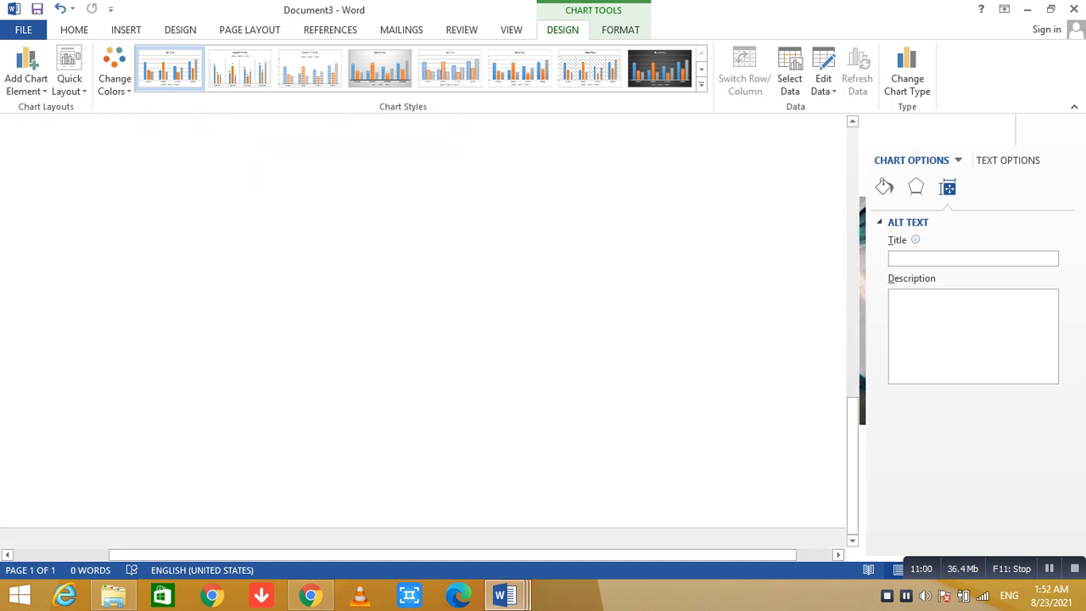
scroll(433, 331, "up", 5)
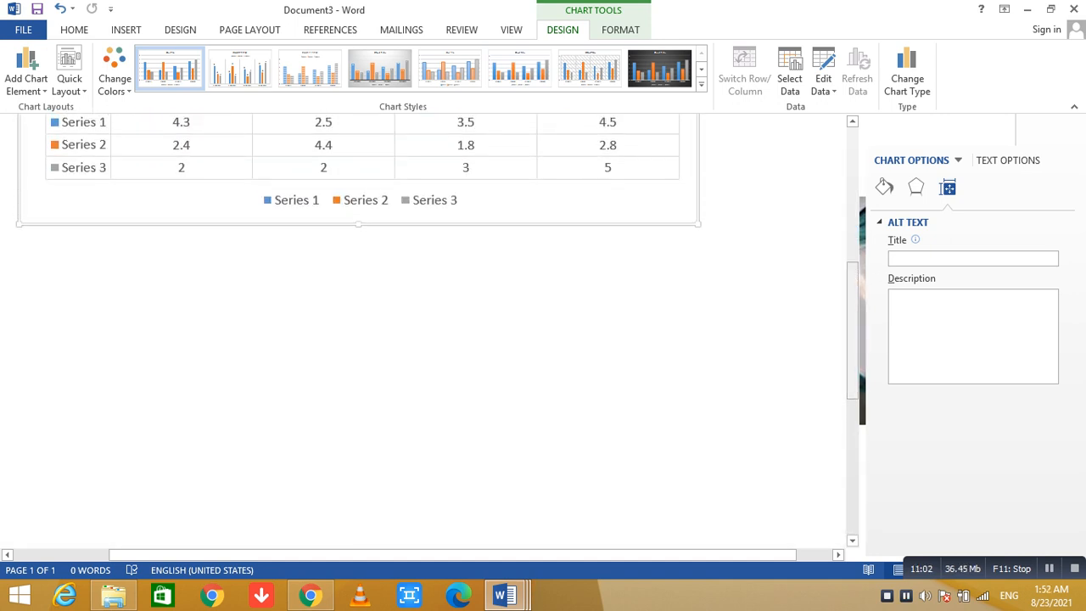
scroll(433, 330, "up", 1)
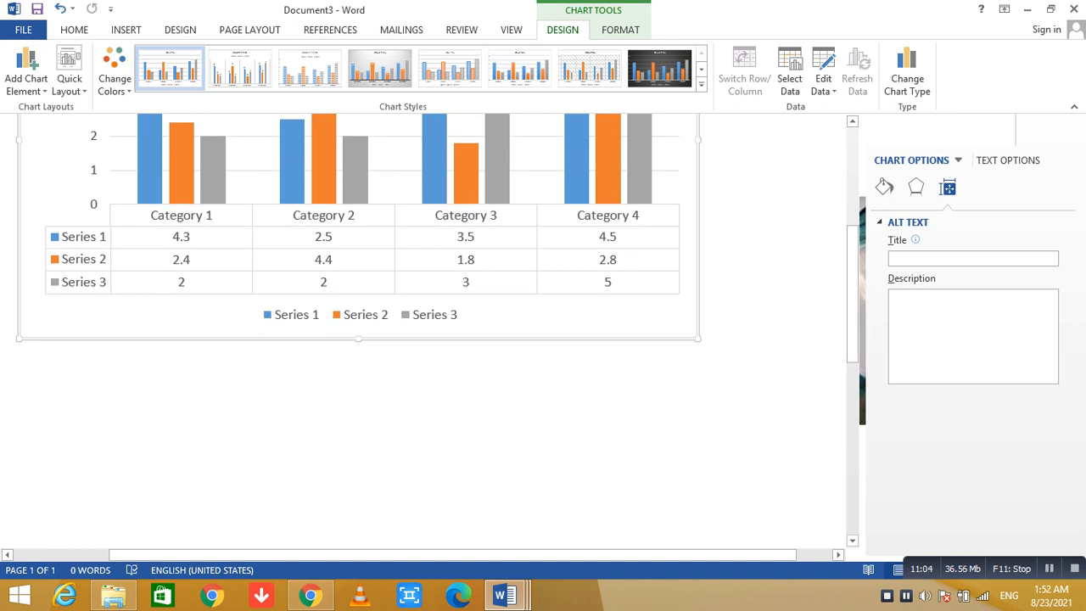
Examine the formatting options of the data table and legend, and the alt text fields of the chart area.
left_click(363, 259)
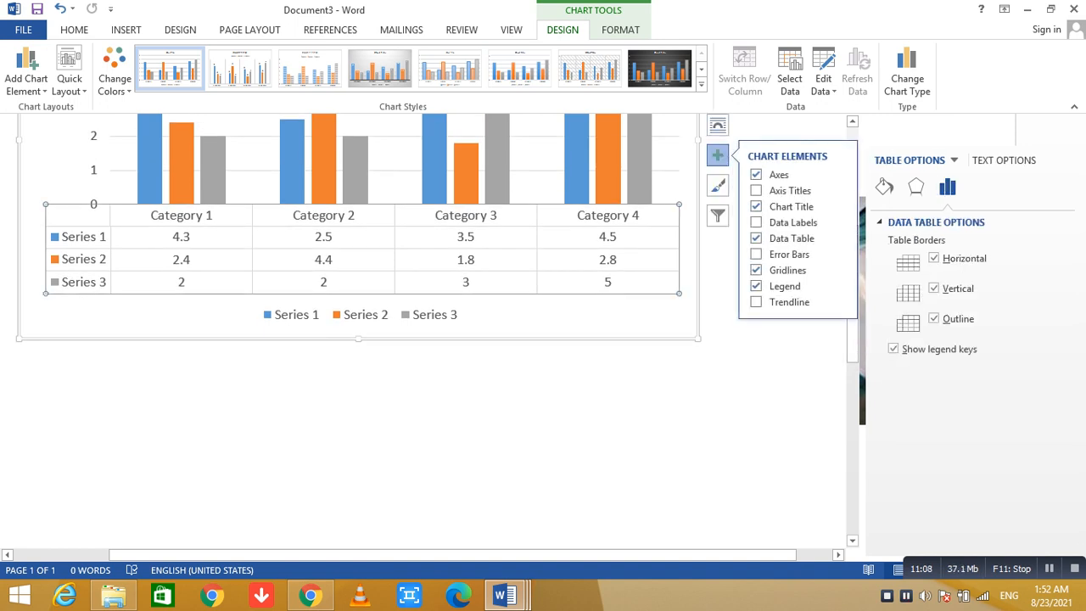
left_click(358, 315)
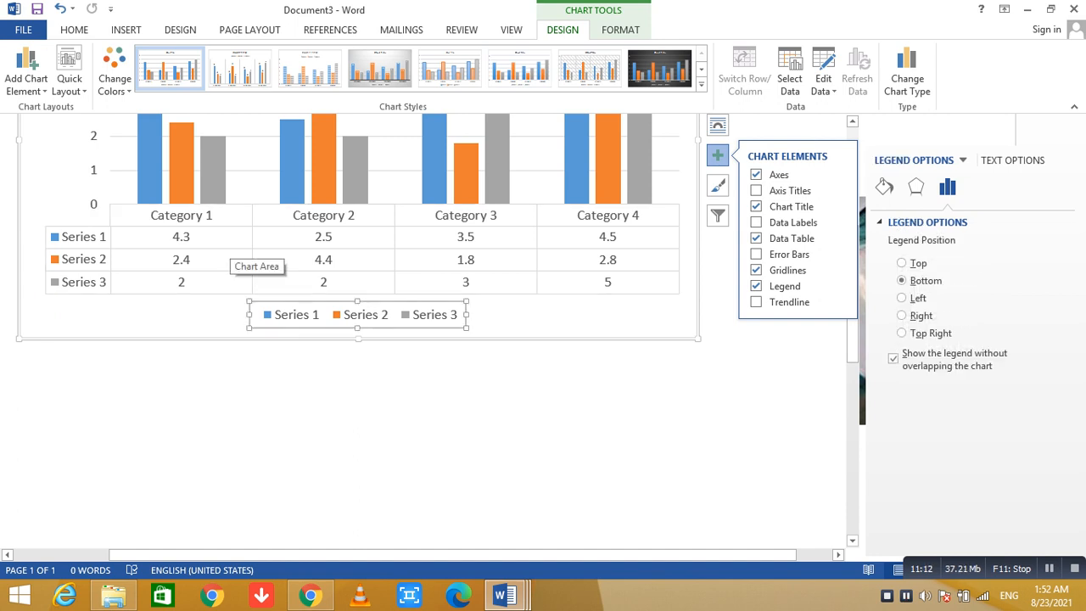
left_click(234, 248)
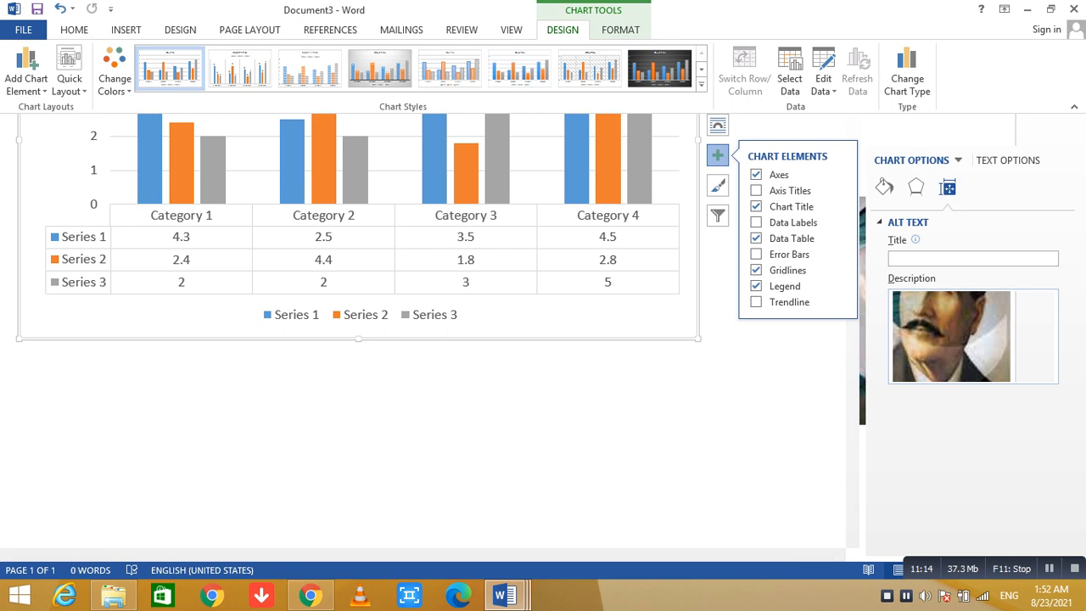
left_click(972, 259)
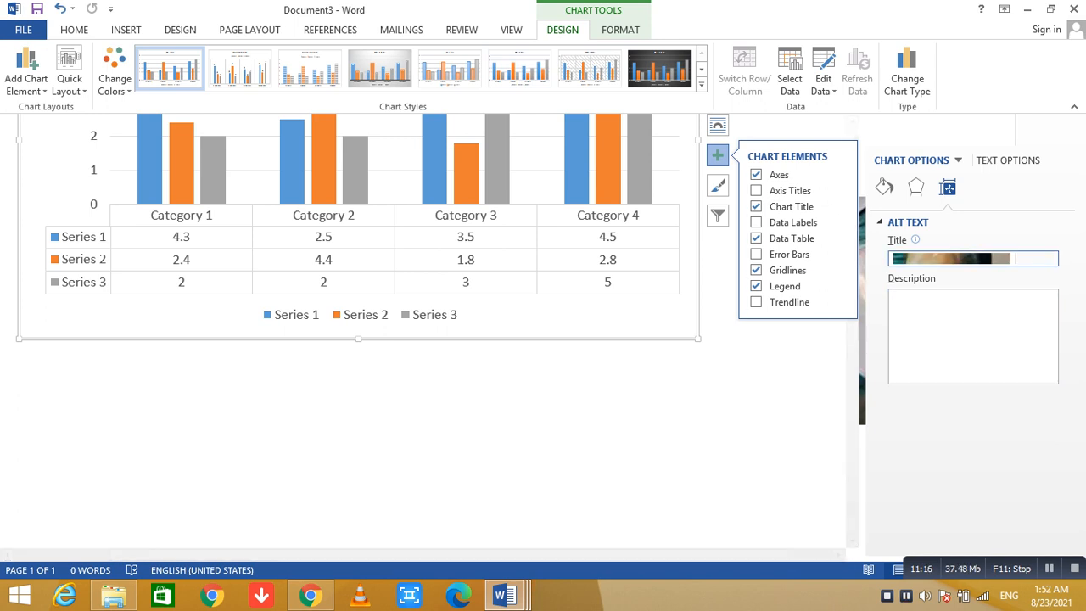
Apply the dark gradient-background chart style with solid columns, and undo the last edit made beside the chart.
left_click(718, 185)
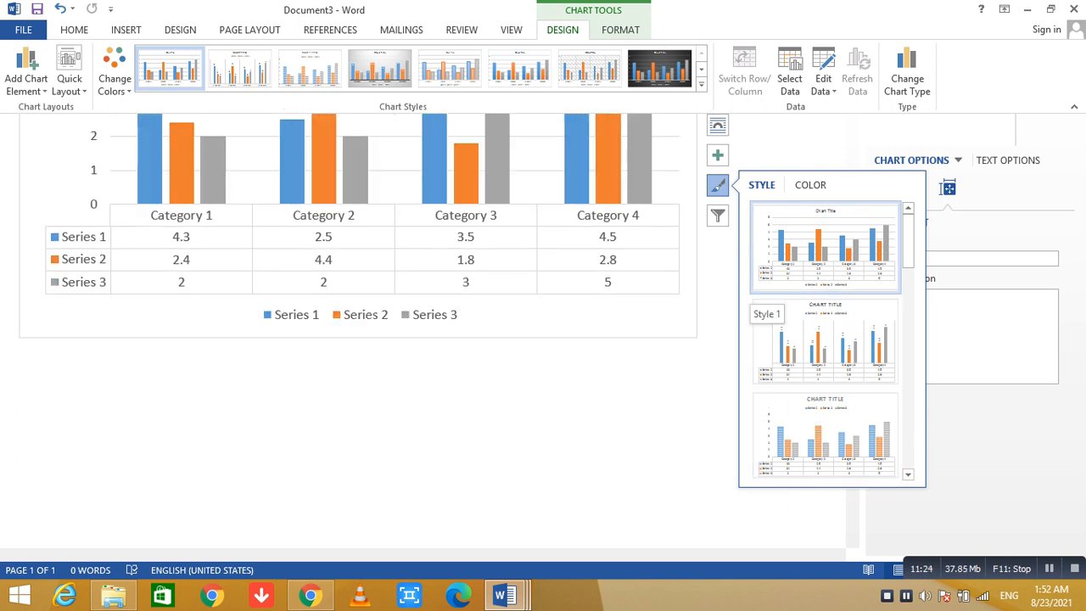
scroll(825, 339, "down", 3)
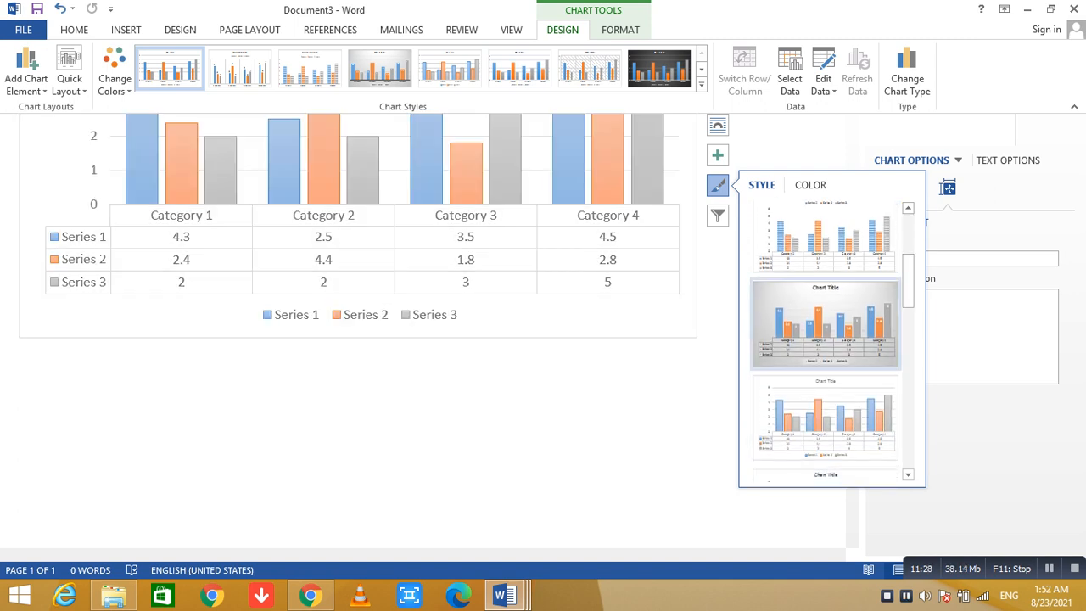
scroll(826, 339, "down", 2)
scroll(825, 339, "down", 1)
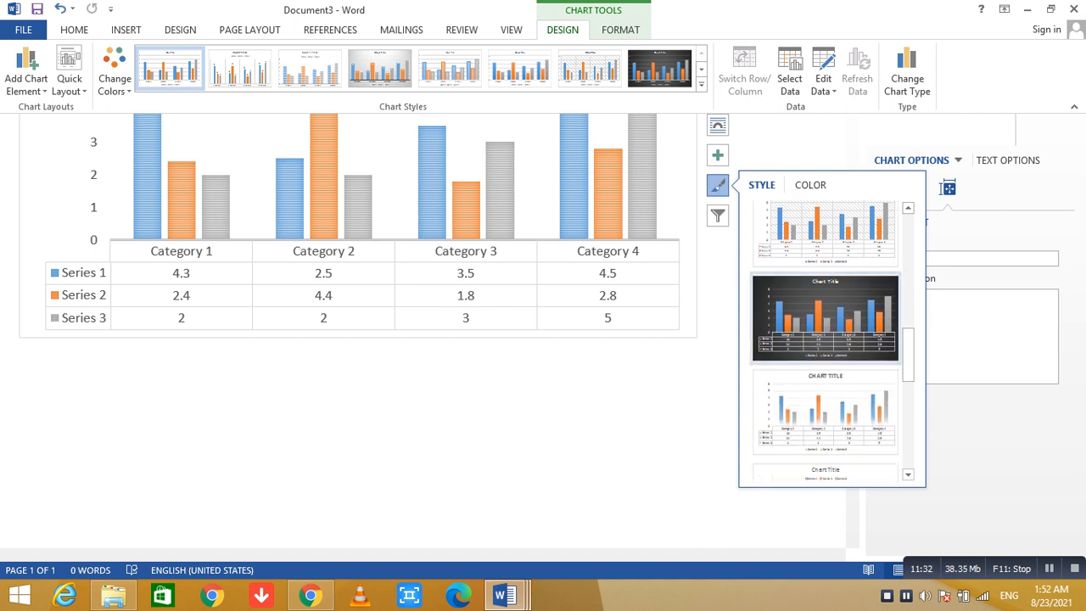
left_click(825, 313)
left_click(19, 347)
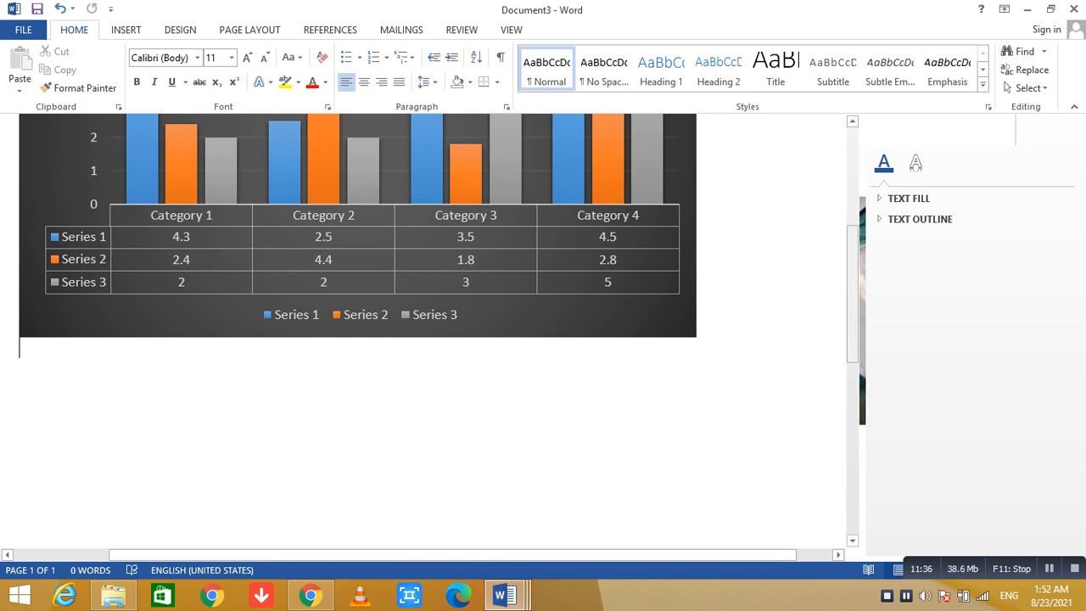
scroll(433, 330, "up", 4)
scroll(433, 331, "up", 1)
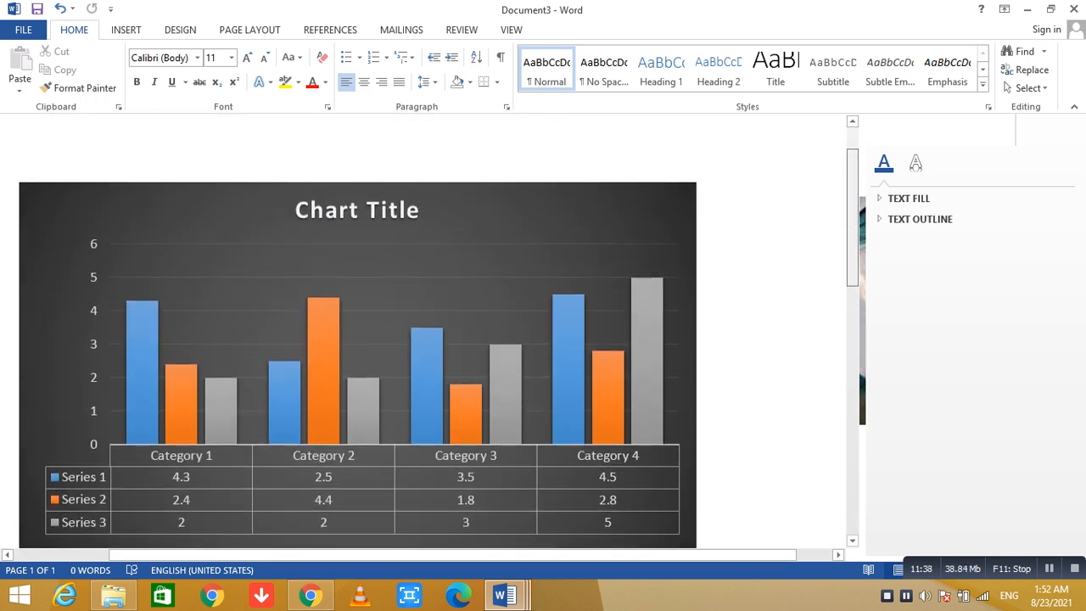
scroll(432, 331, "down", 3)
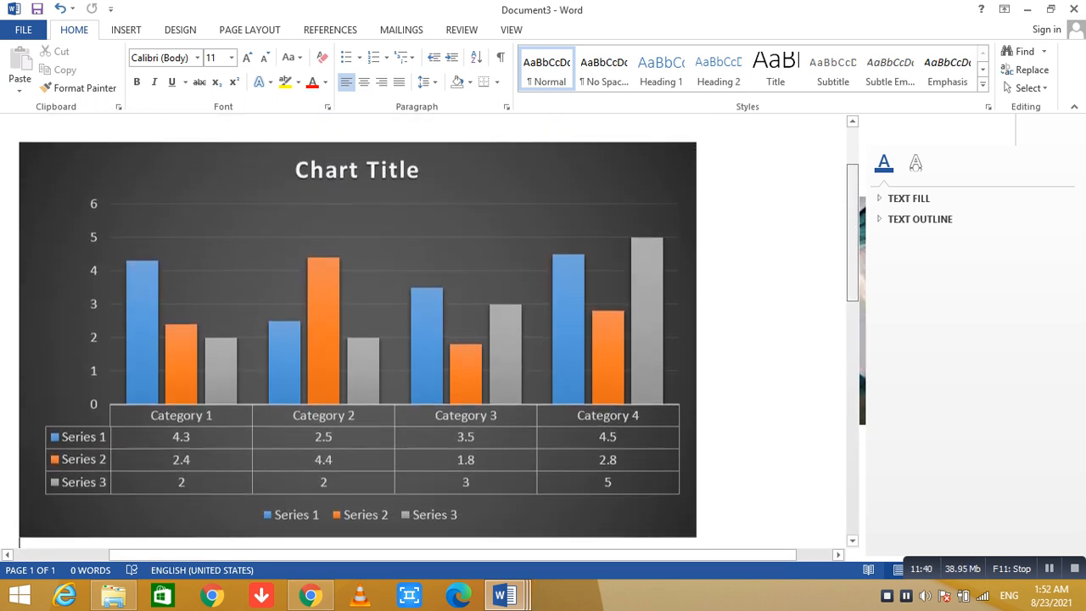
key("ctrl+z")
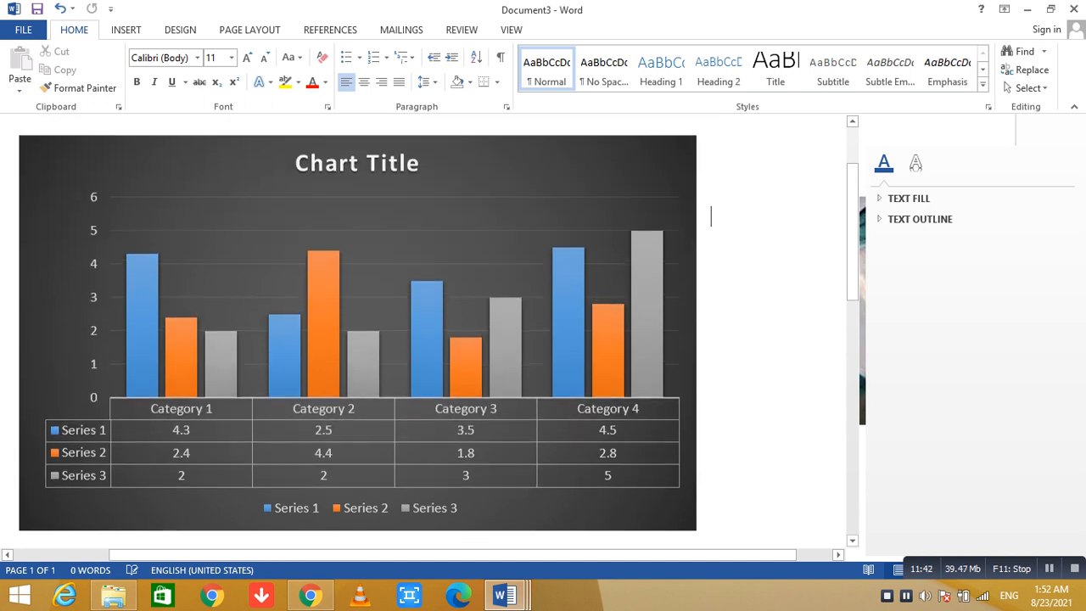
Apply the dark chart style with unfilled, outlined columns and the legend beneath the chart title.
left_click(717, 208)
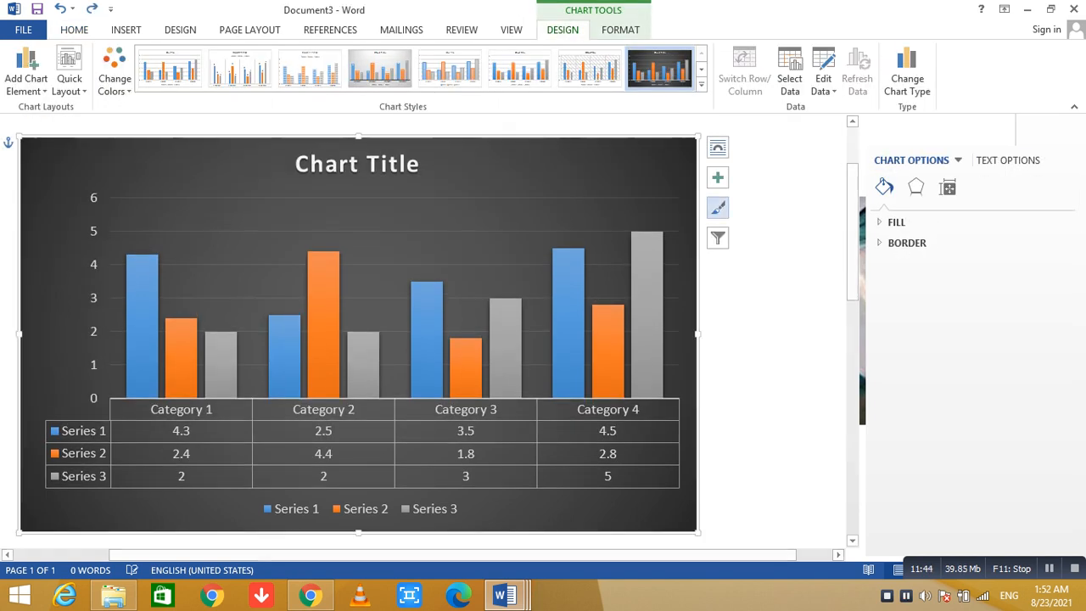
left_click(717, 208)
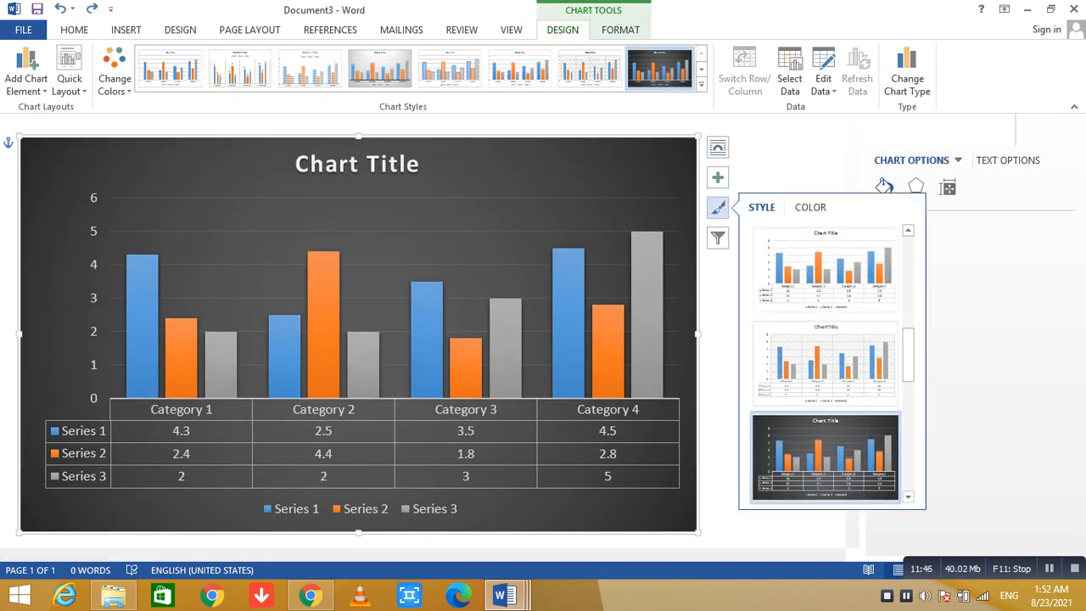
scroll(825, 365, "down", 5)
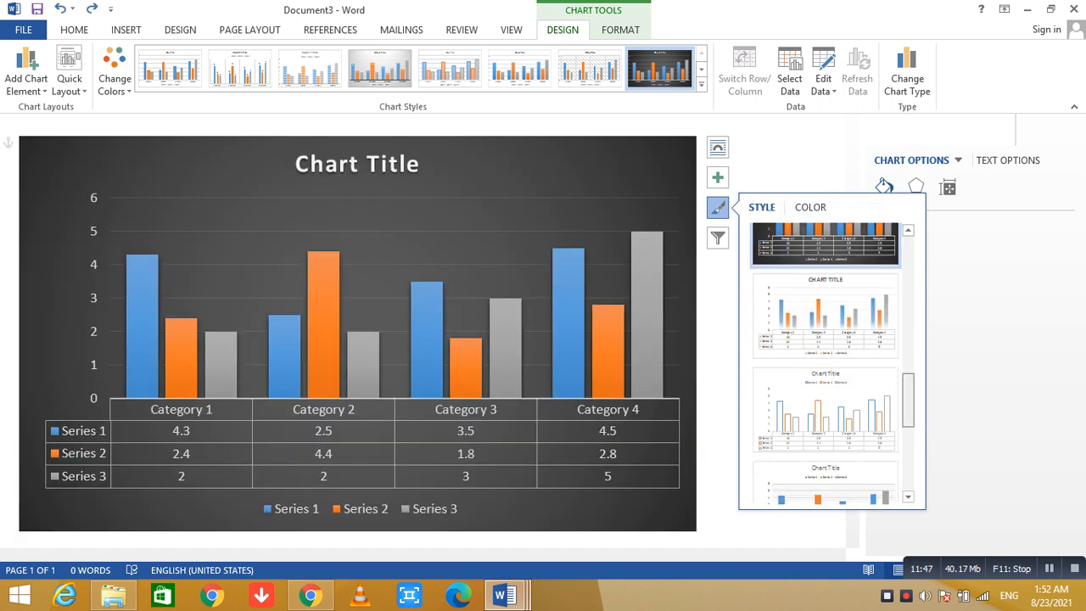
scroll(825, 365, "down", 1)
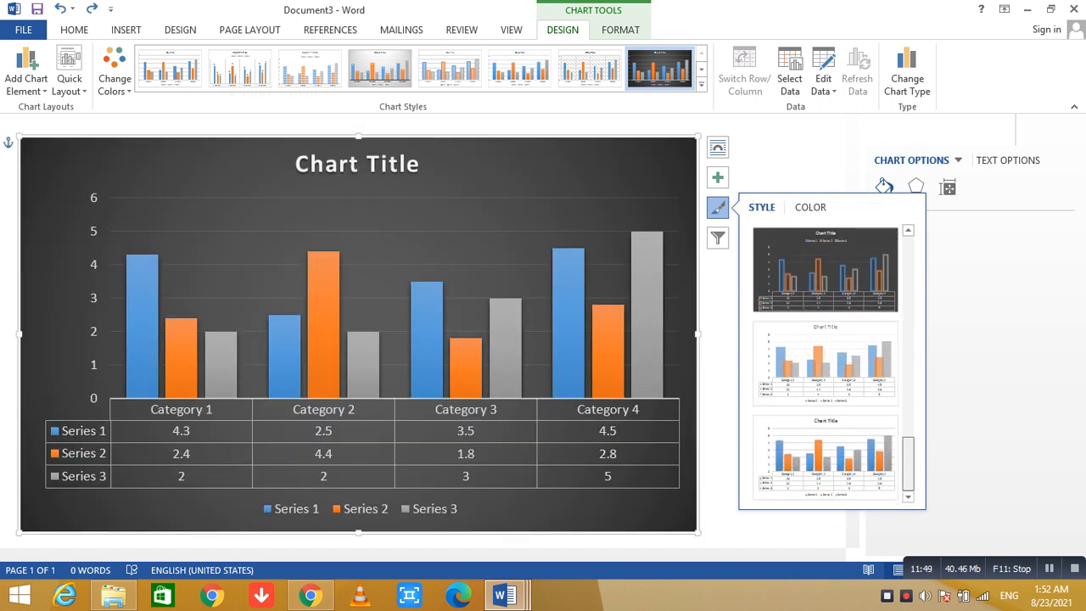
scroll(825, 365, "up", 3)
left_click(825, 429)
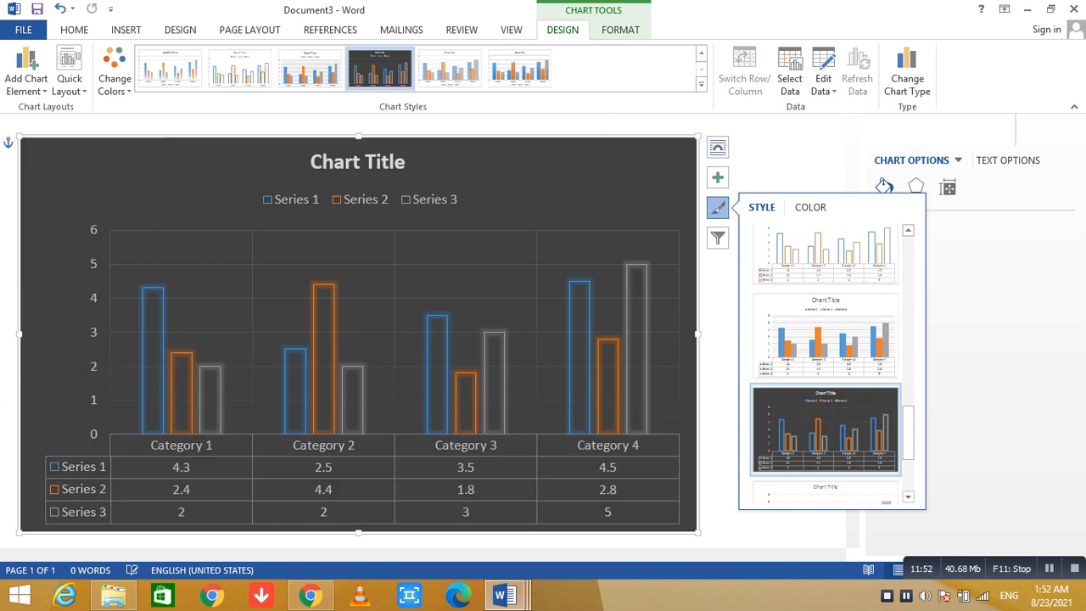
Preview the 100% Stacked Line type, and insert a basic Line chart below the dark column chart.
left_click(763, 158)
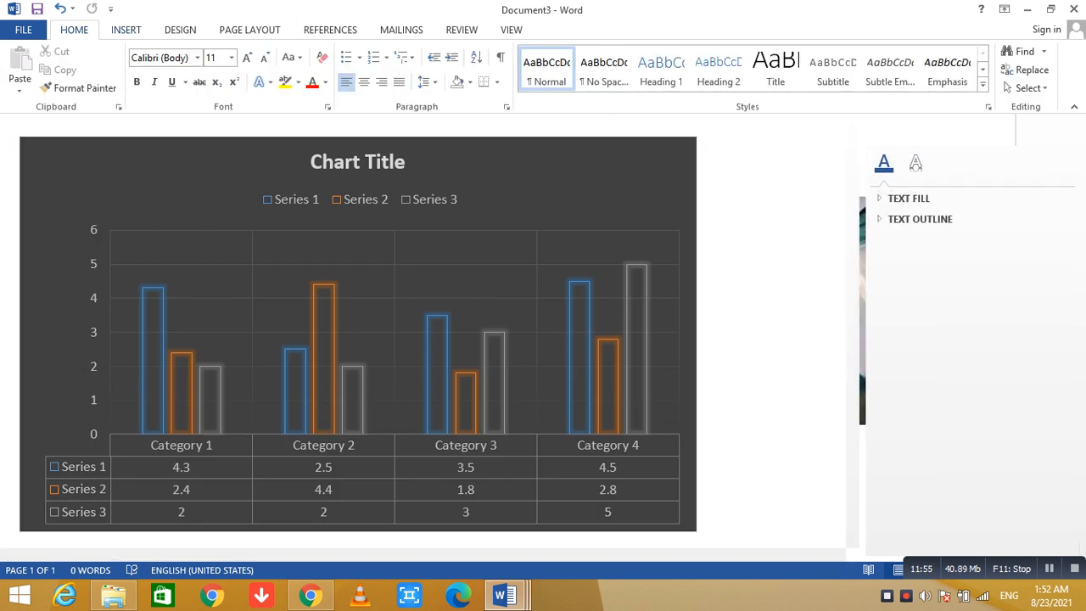
left_click(125, 30)
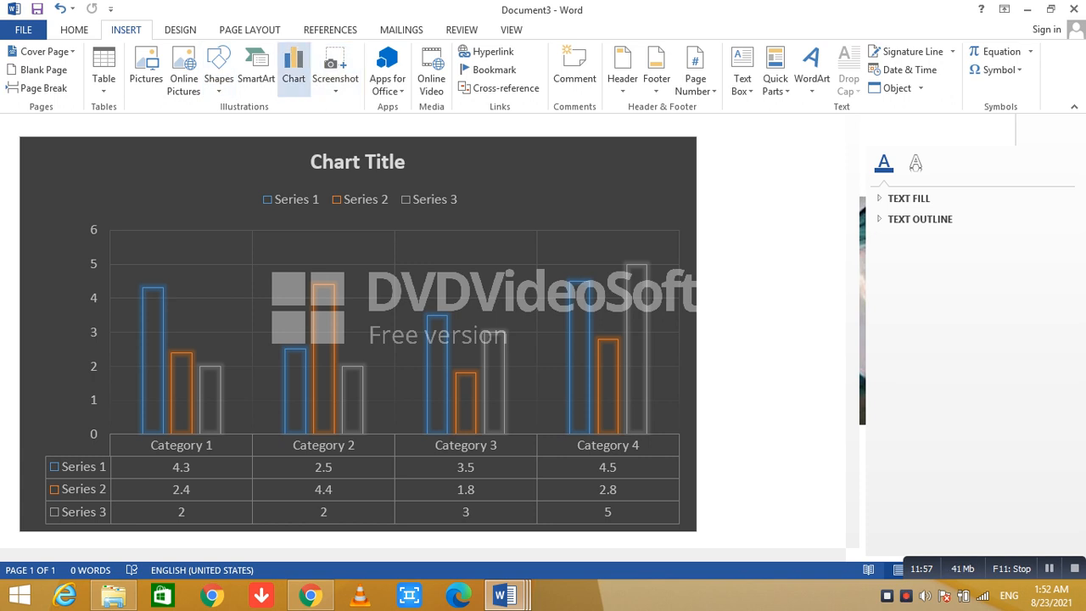
left_click(294, 72)
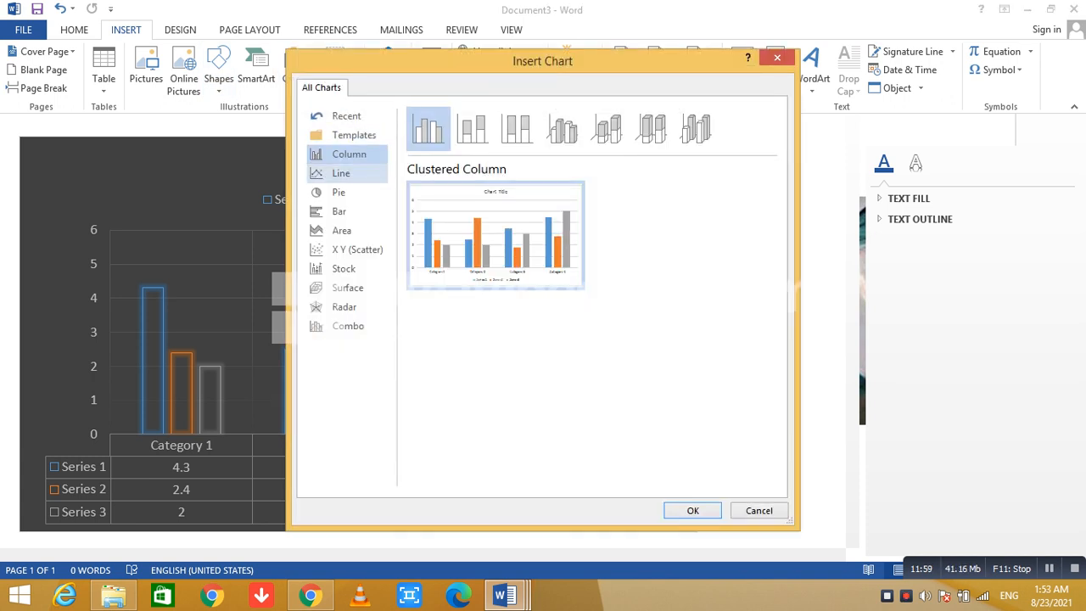
left_click(341, 173)
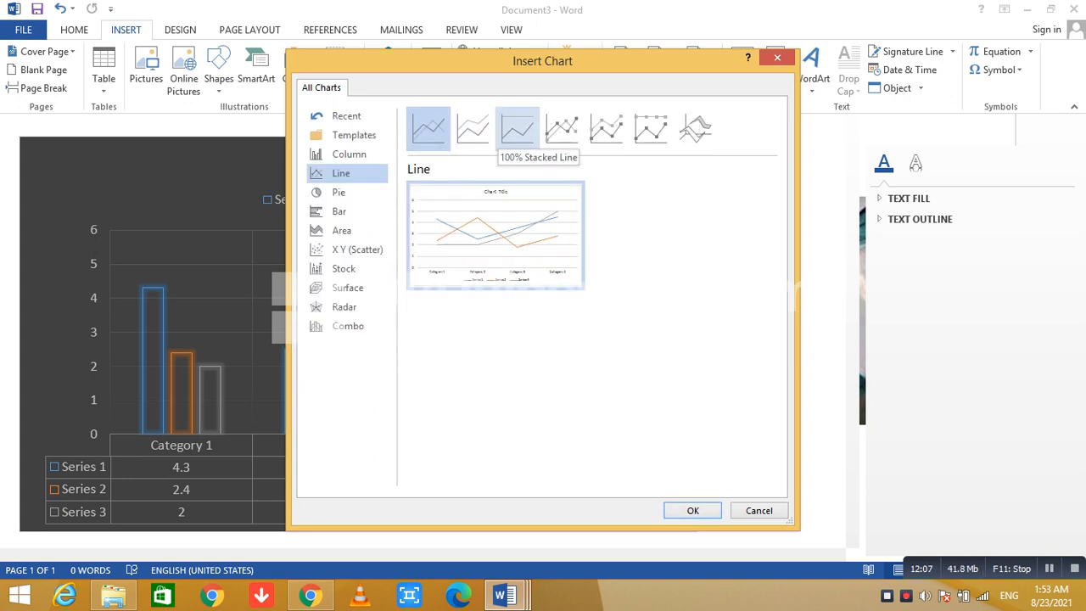
left_click(561, 129)
left_click(517, 129)
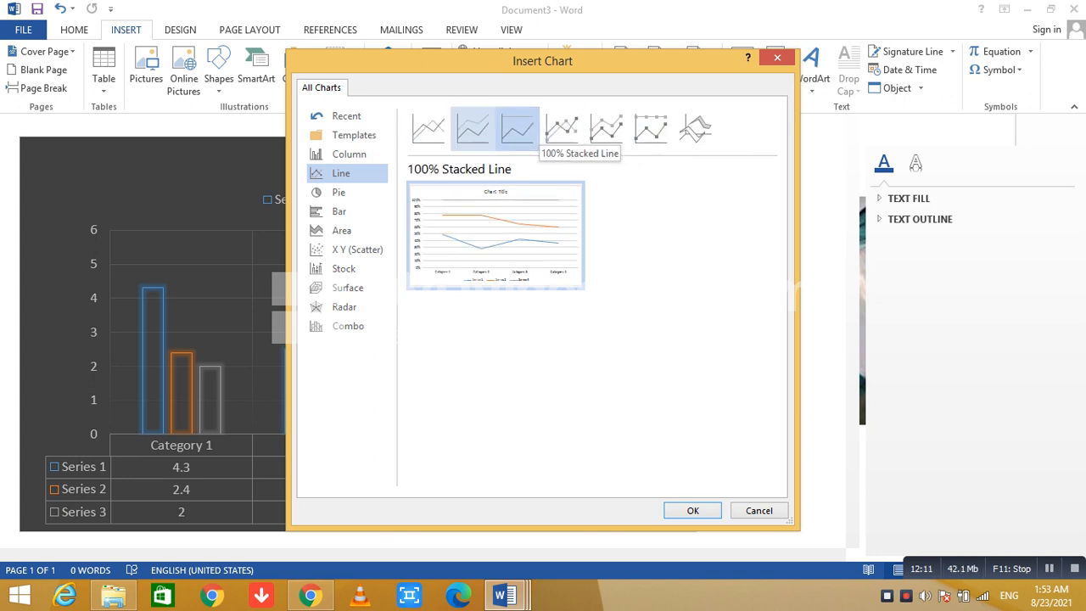
left_click(428, 129)
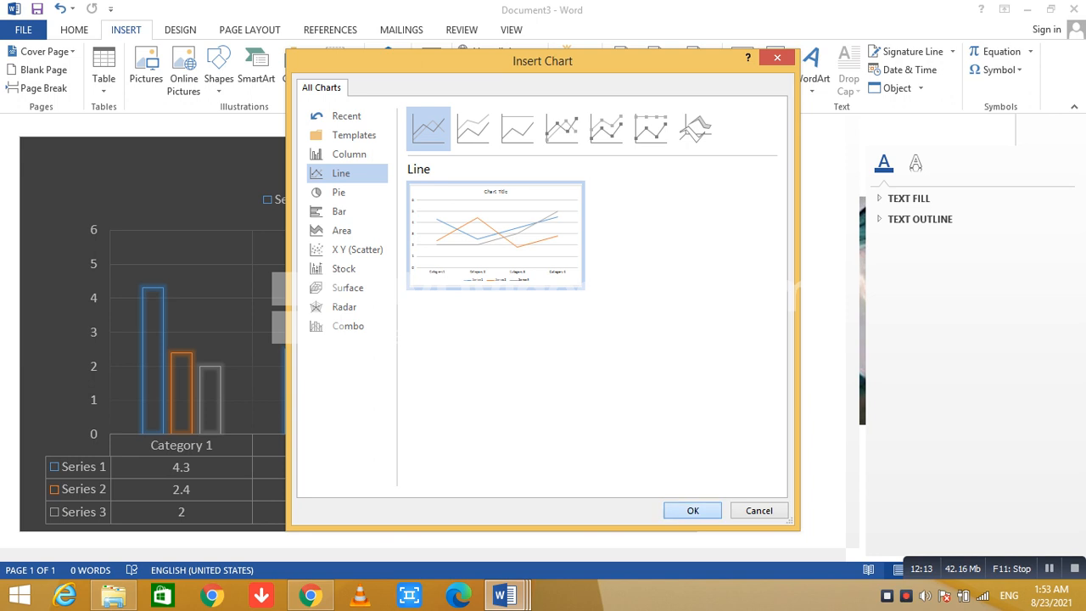
left_click(692, 510)
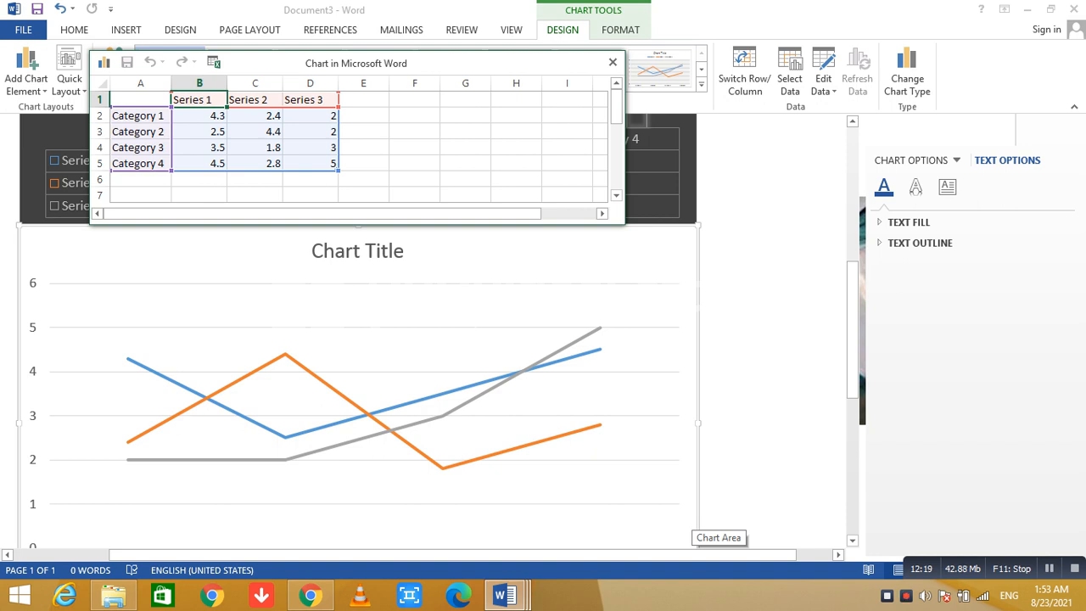
Examine the line chart's data sheet, covering the category labels, the Category 1 values and the series headings.
left_click(140, 115)
left_click(140, 164)
left_click(140, 116)
left_click(140, 163)
left_click(140, 116)
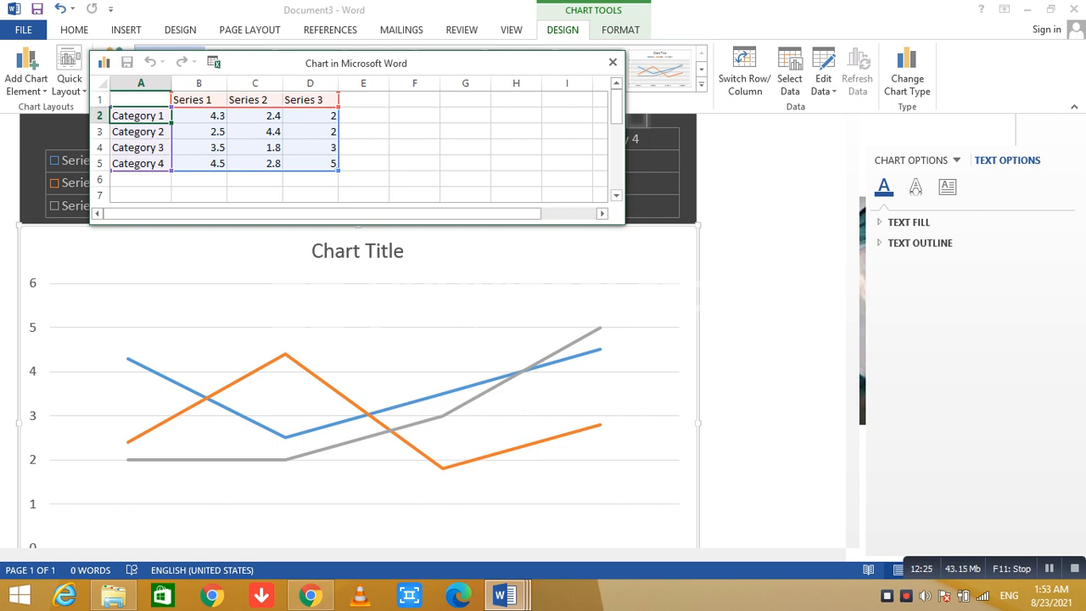
left_click(200, 116)
left_click(254, 116)
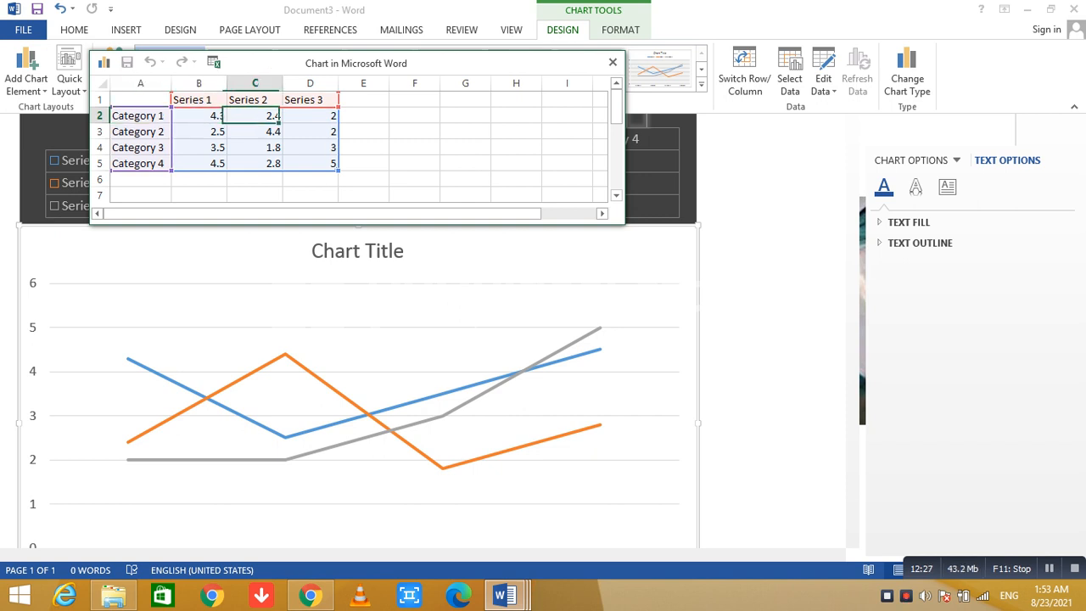
left_click(311, 115)
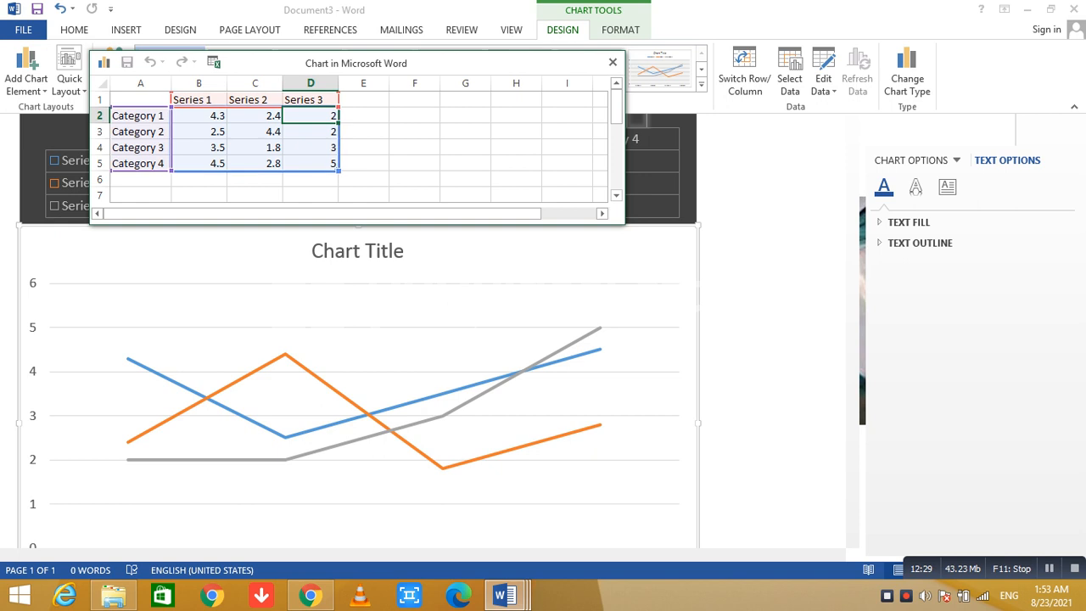
left_click(140, 115)
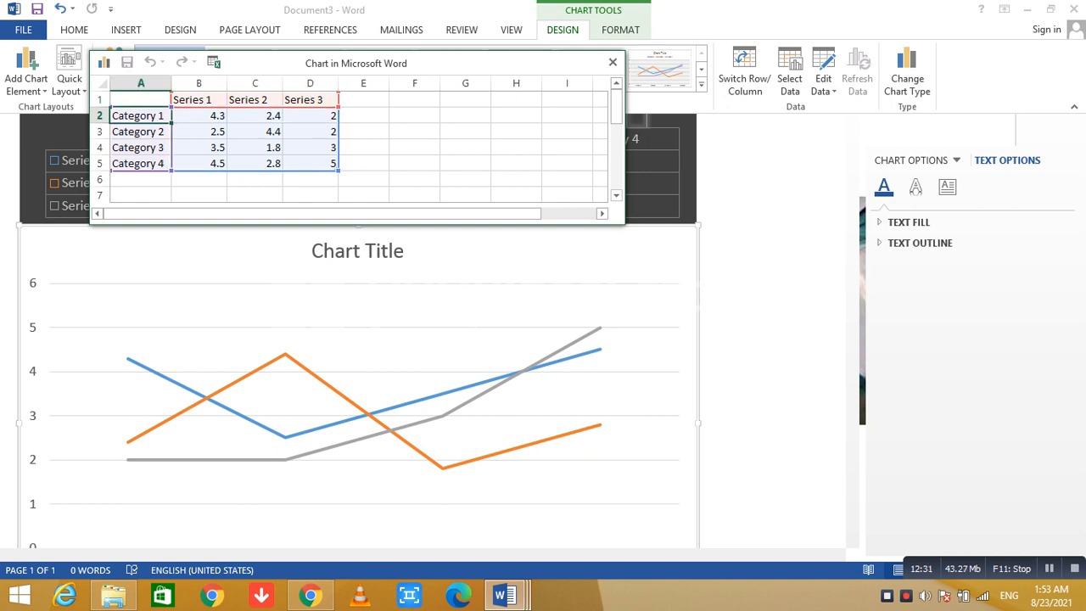
left_click(199, 101)
left_click(254, 100)
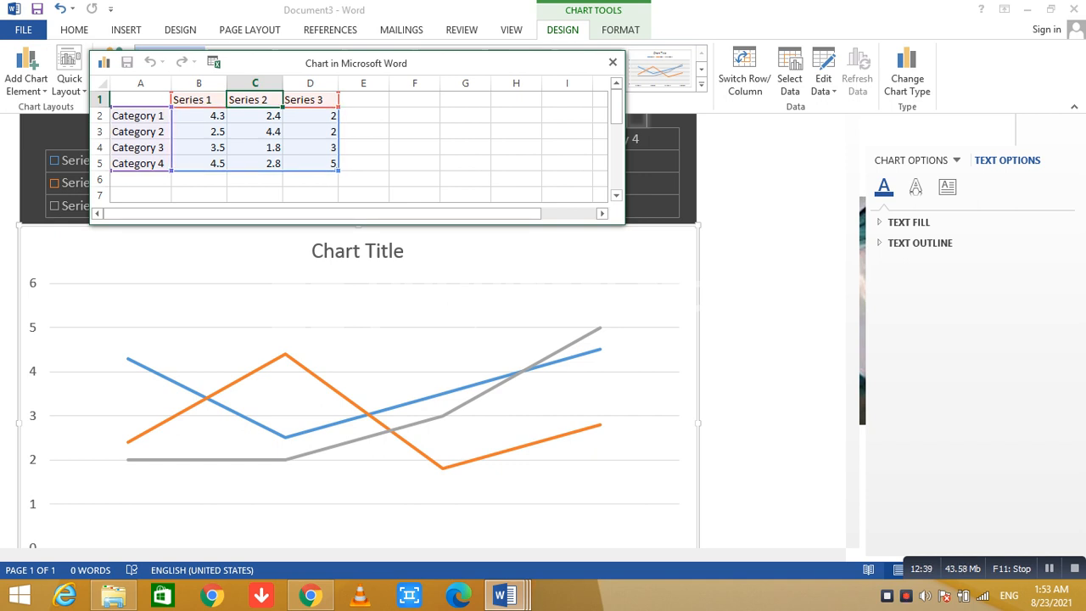
Close the chart data sheet and remove both the line chart and the dark column chart to leave the page blank.
left_click(612, 62)
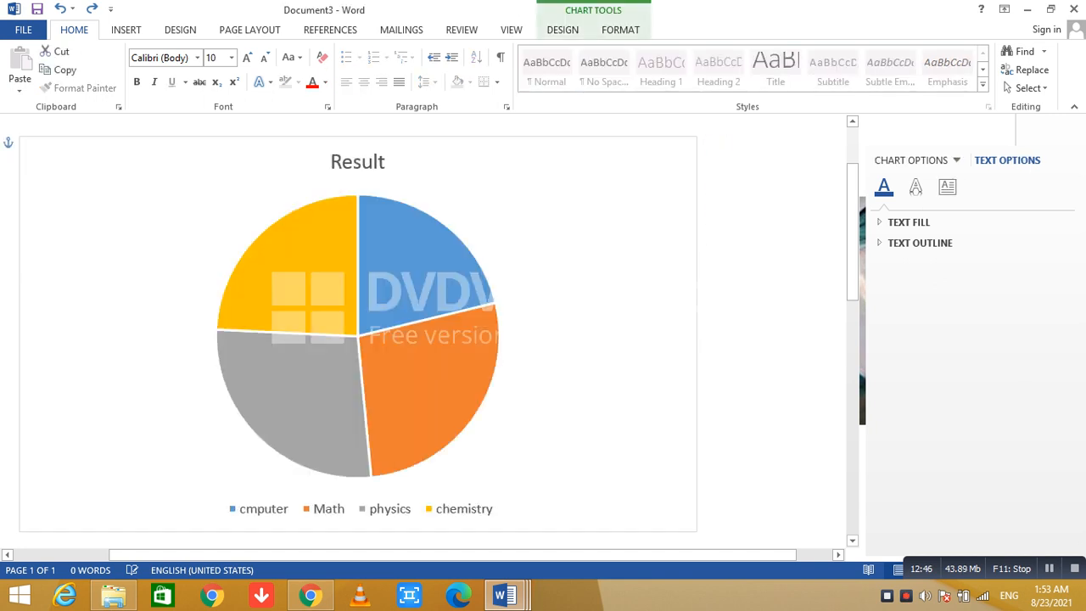
key("Delete")
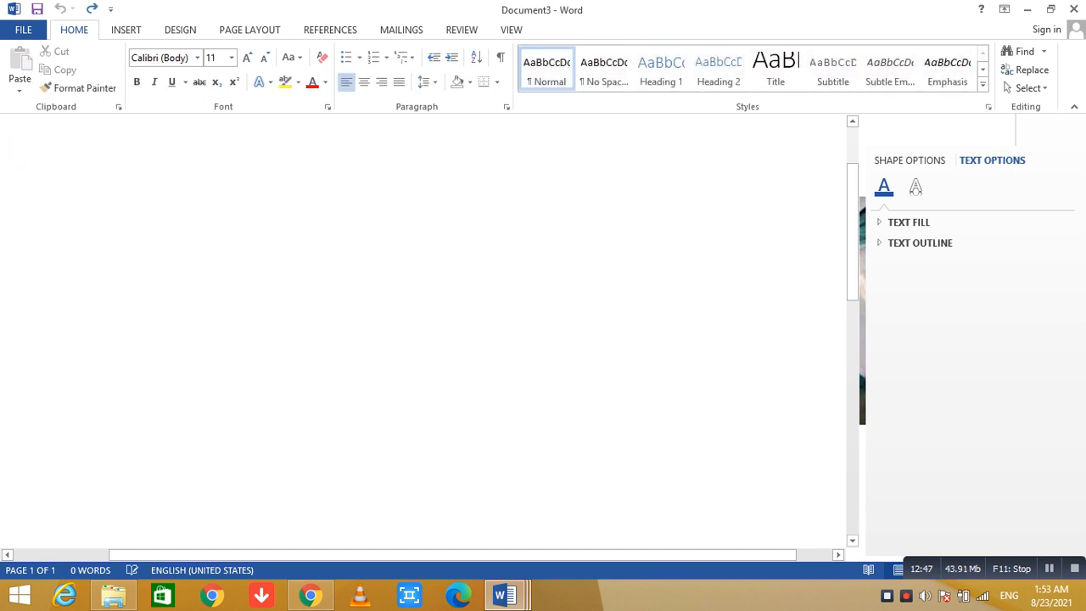
left_click(126, 30)
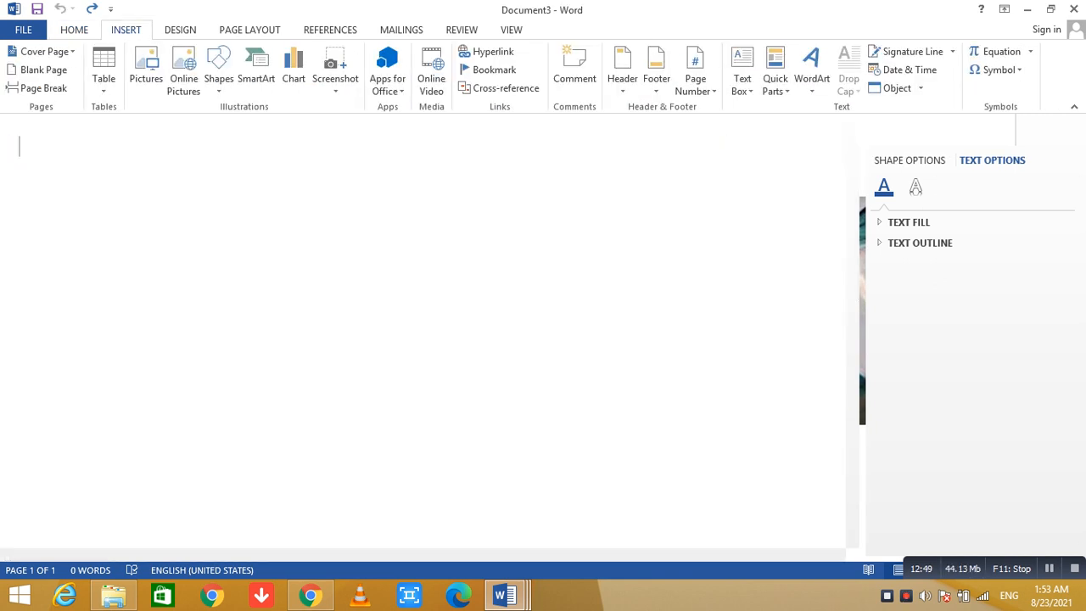